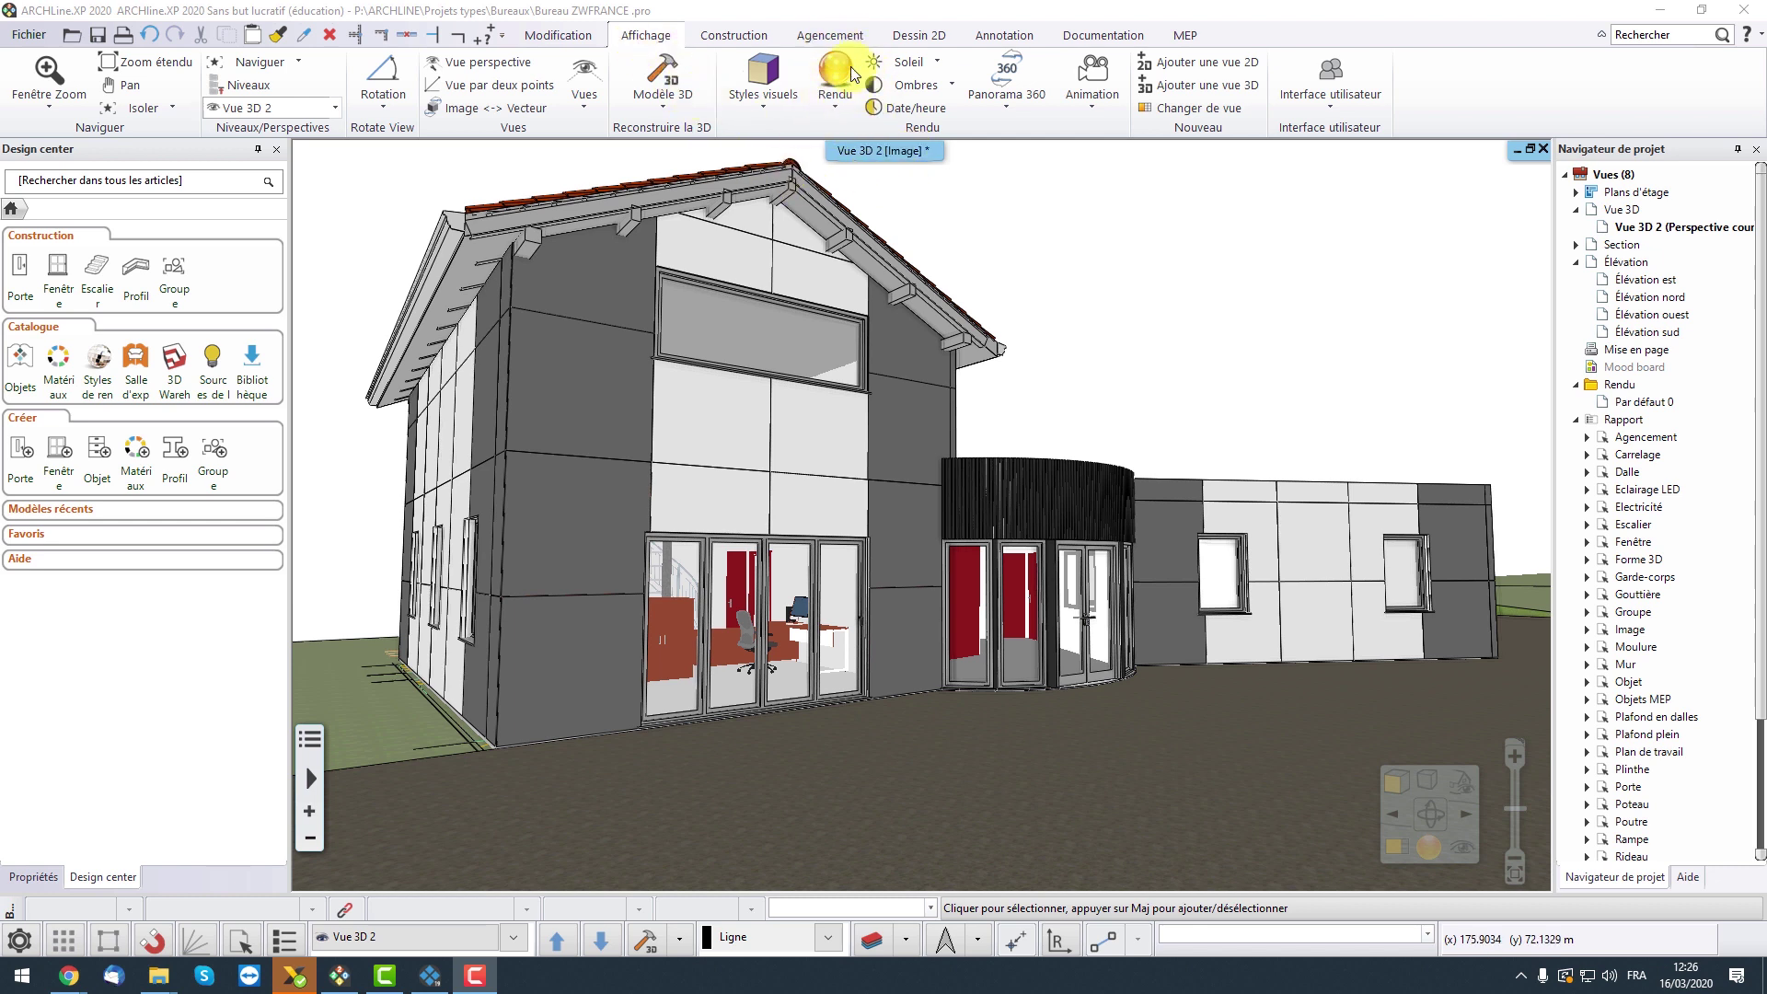
# Set the perspective view's camera angle to 54.95° and reframe the building's glazed facade in the 3D view.
pyautogui.click(837, 111)
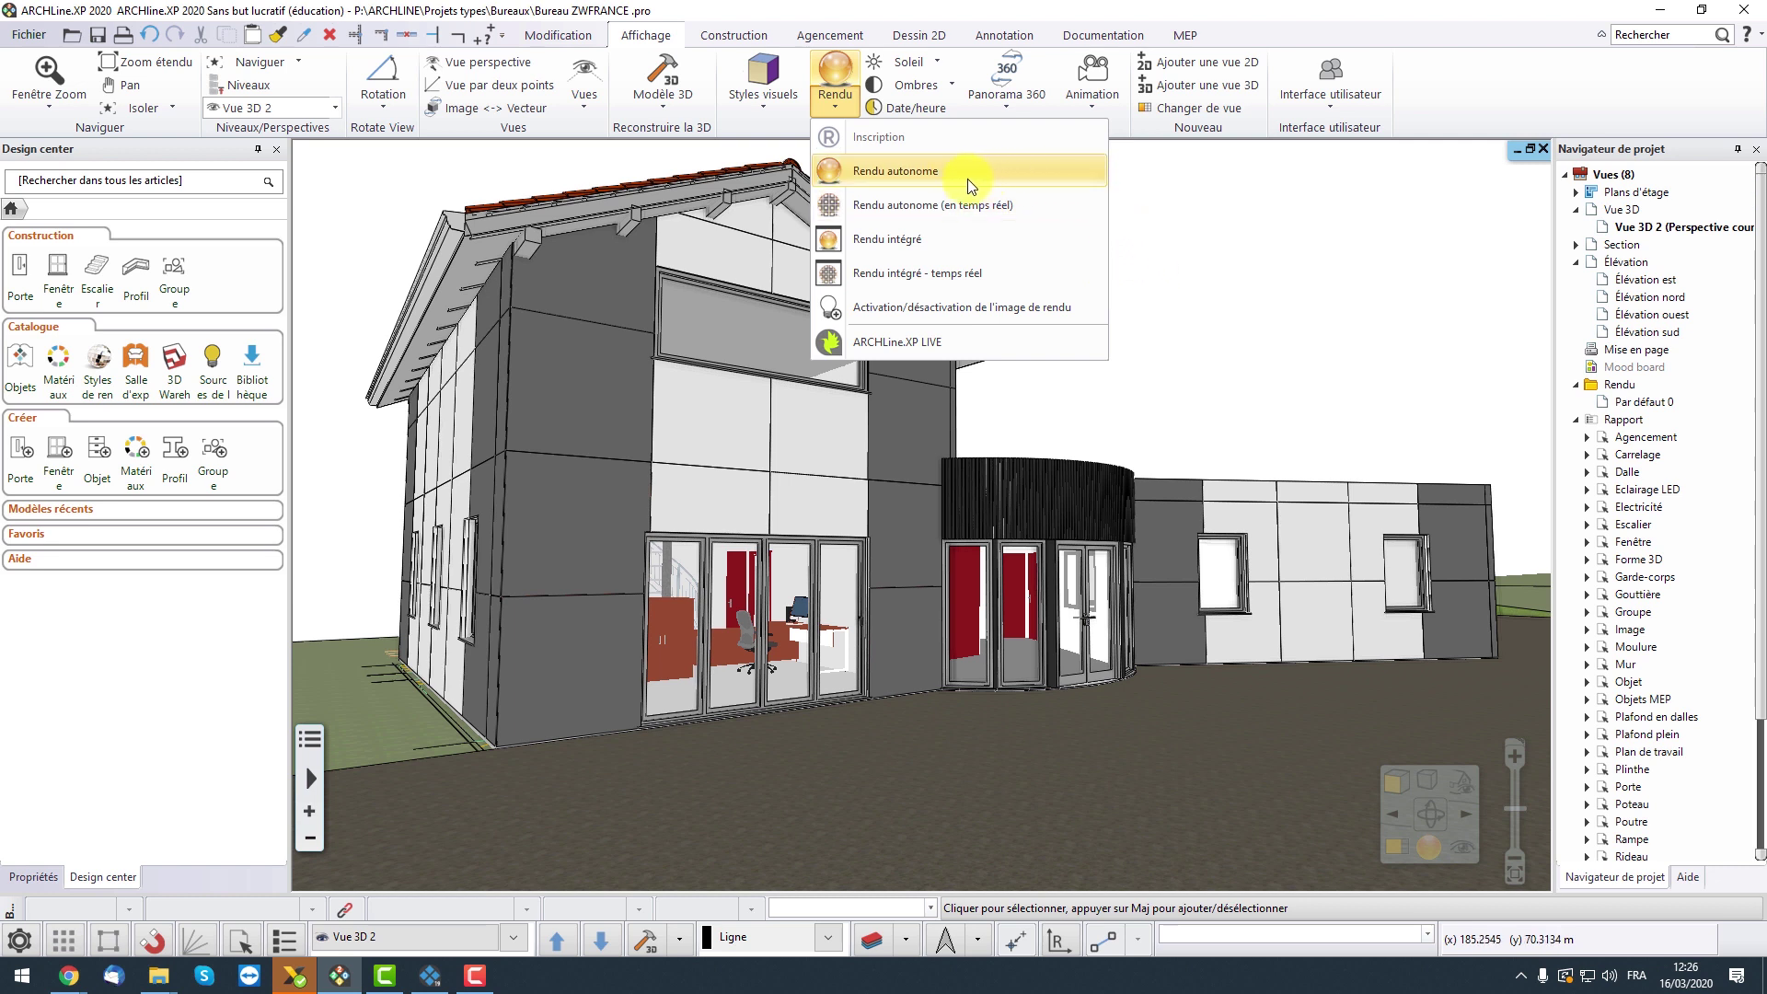
pyautogui.click(918, 174)
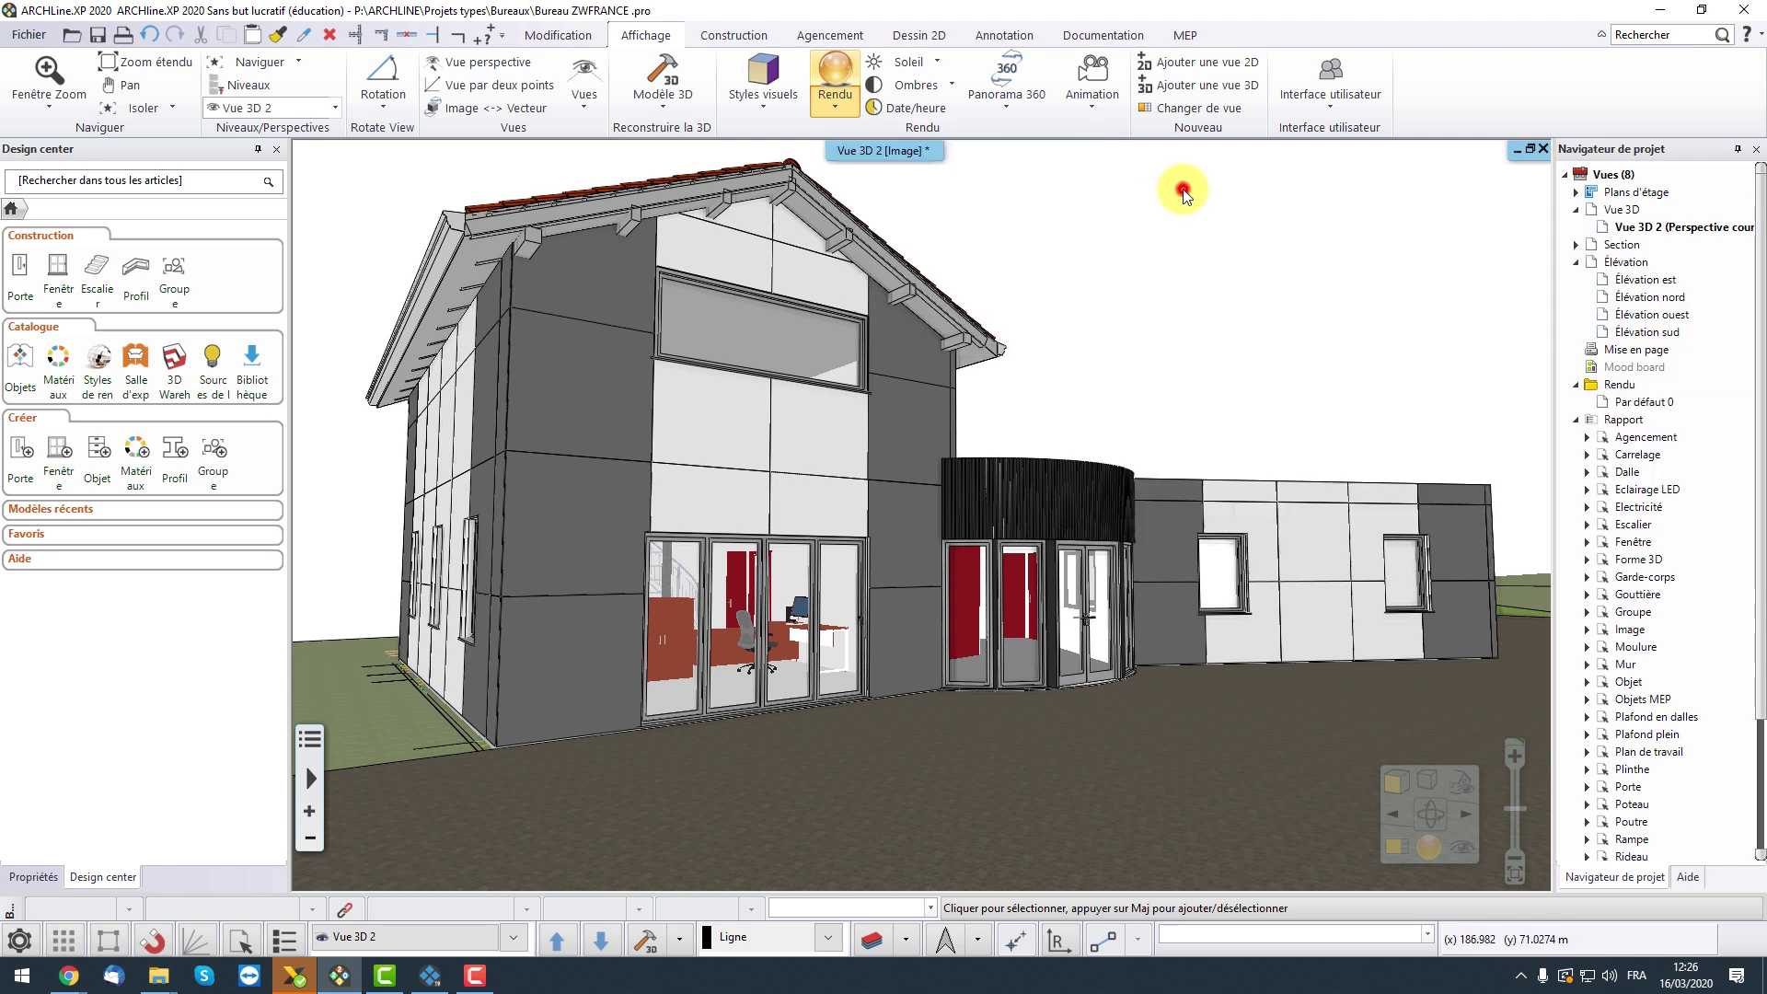
pyautogui.moveTo(1090, 372); pyautogui.dragTo(1007, 402, button='middle')
pyautogui.click(488, 65)
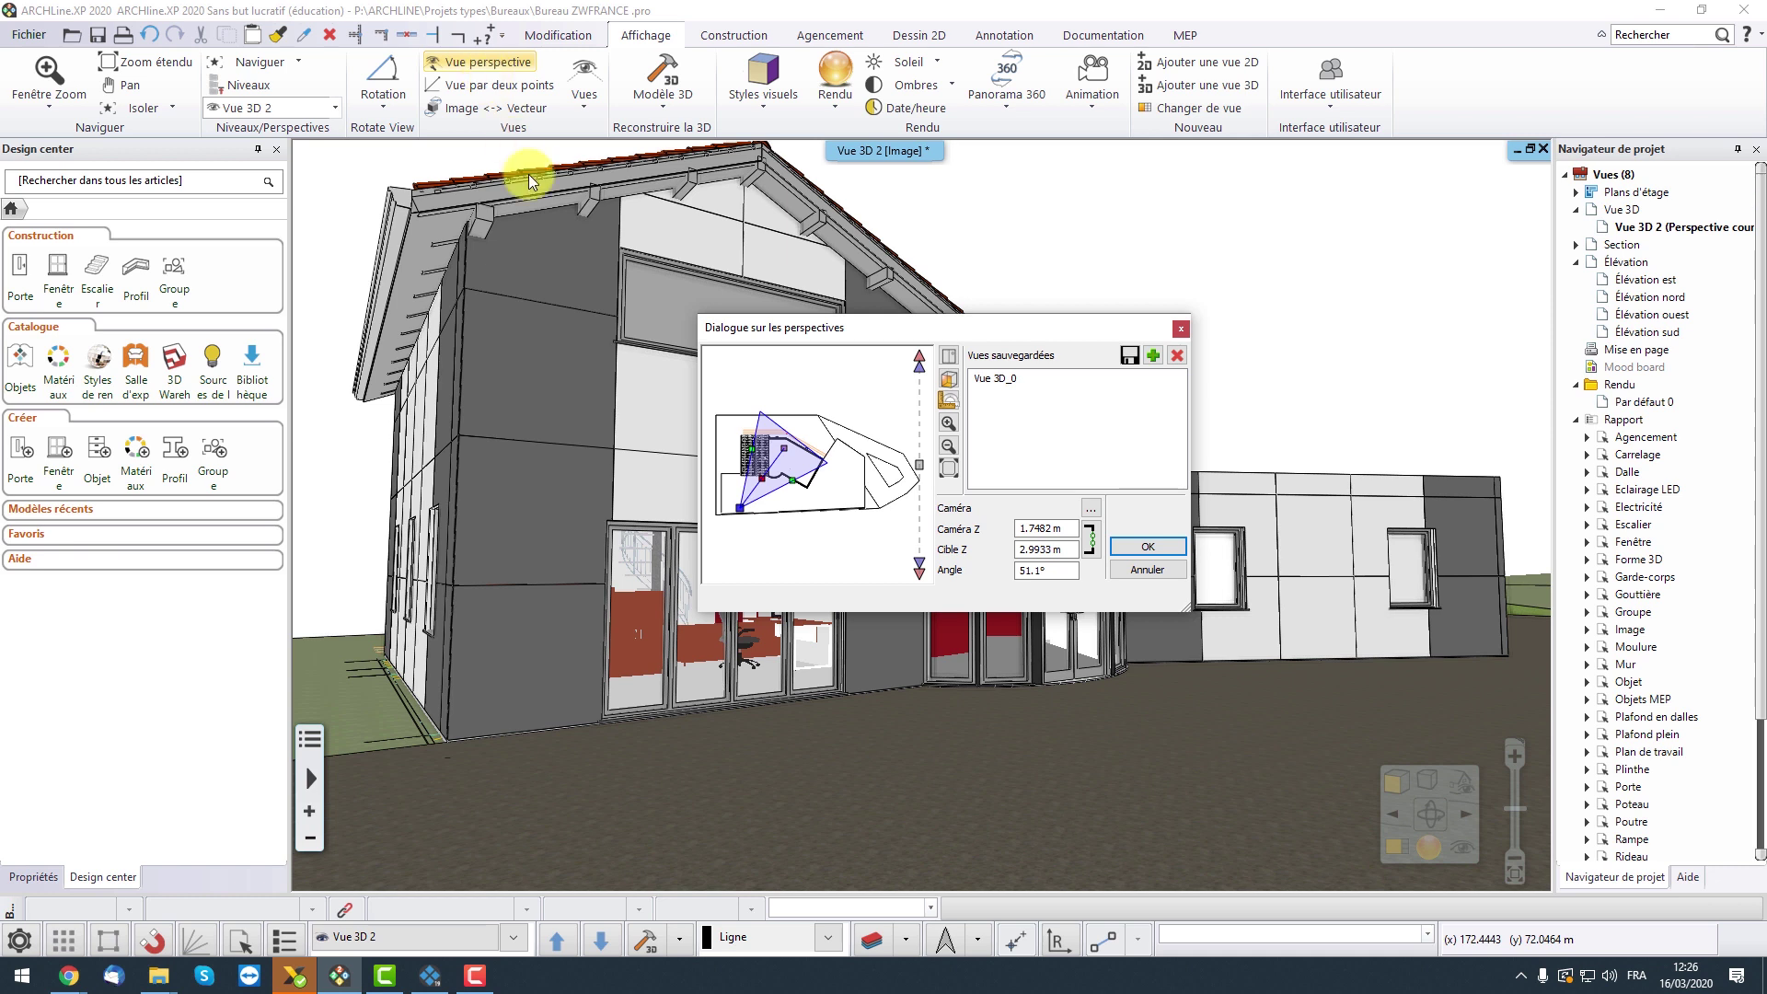
pyautogui.moveTo(795, 488); pyautogui.dragTo(796, 489)
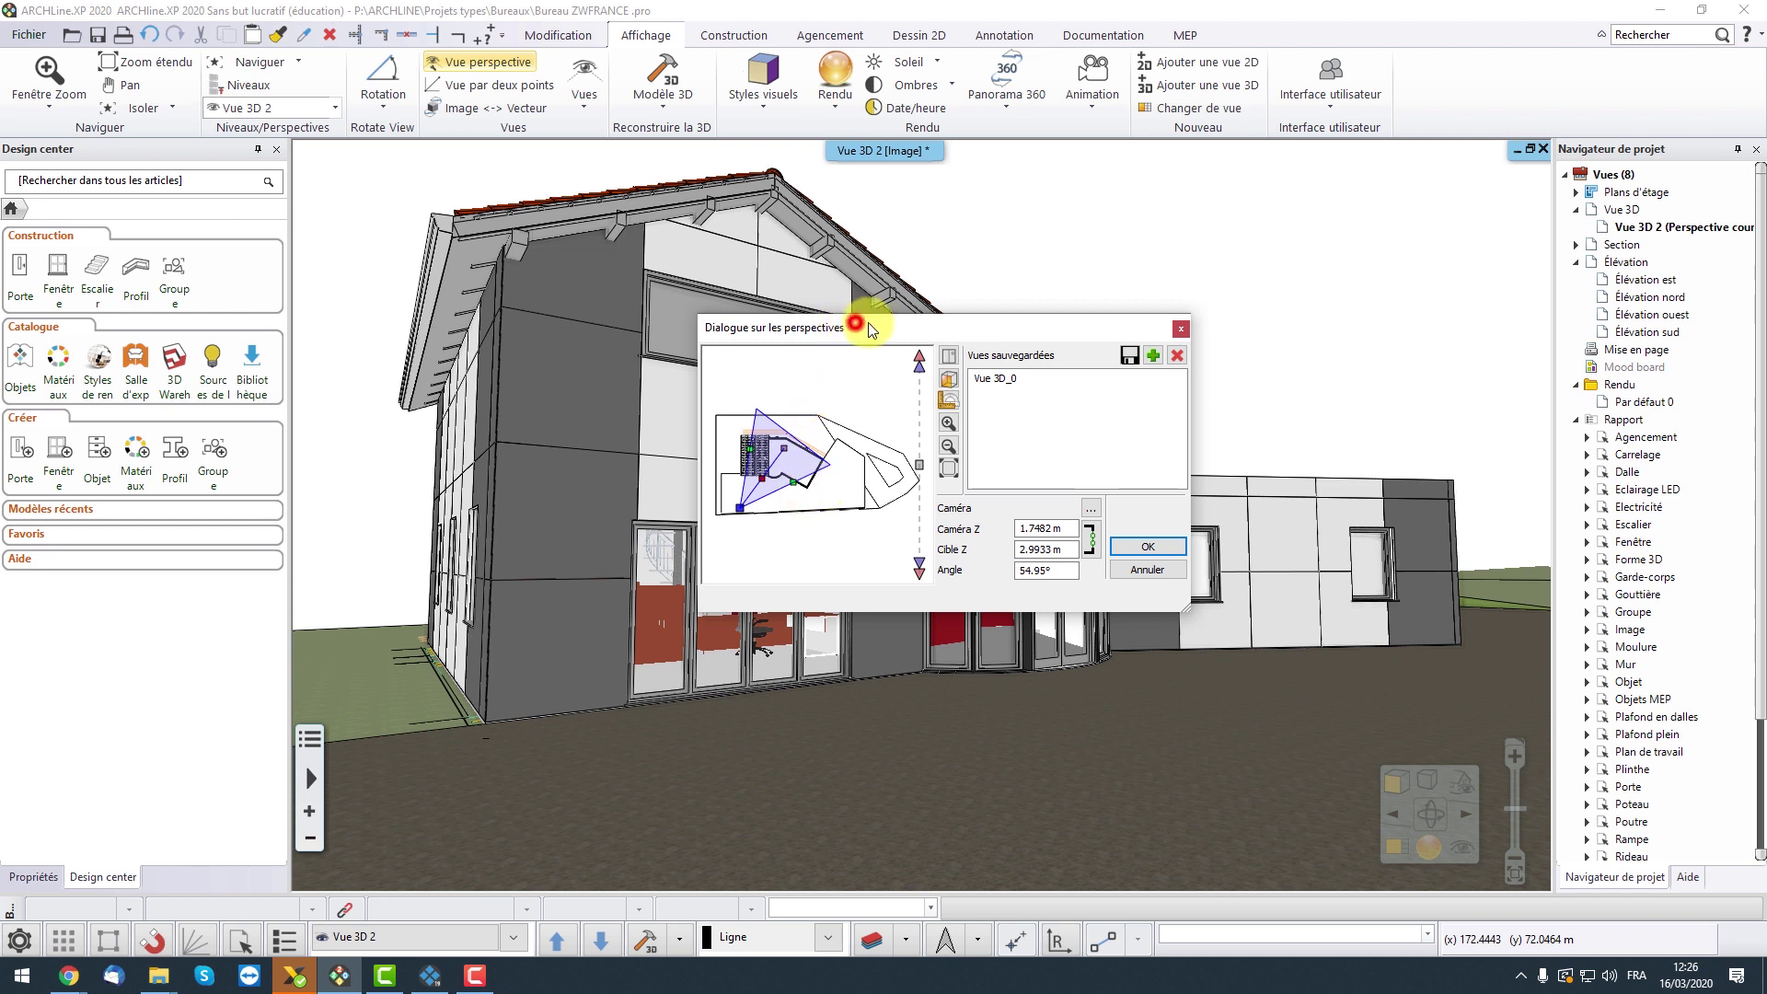
pyautogui.moveTo(869, 329); pyautogui.dragTo(919, 332)
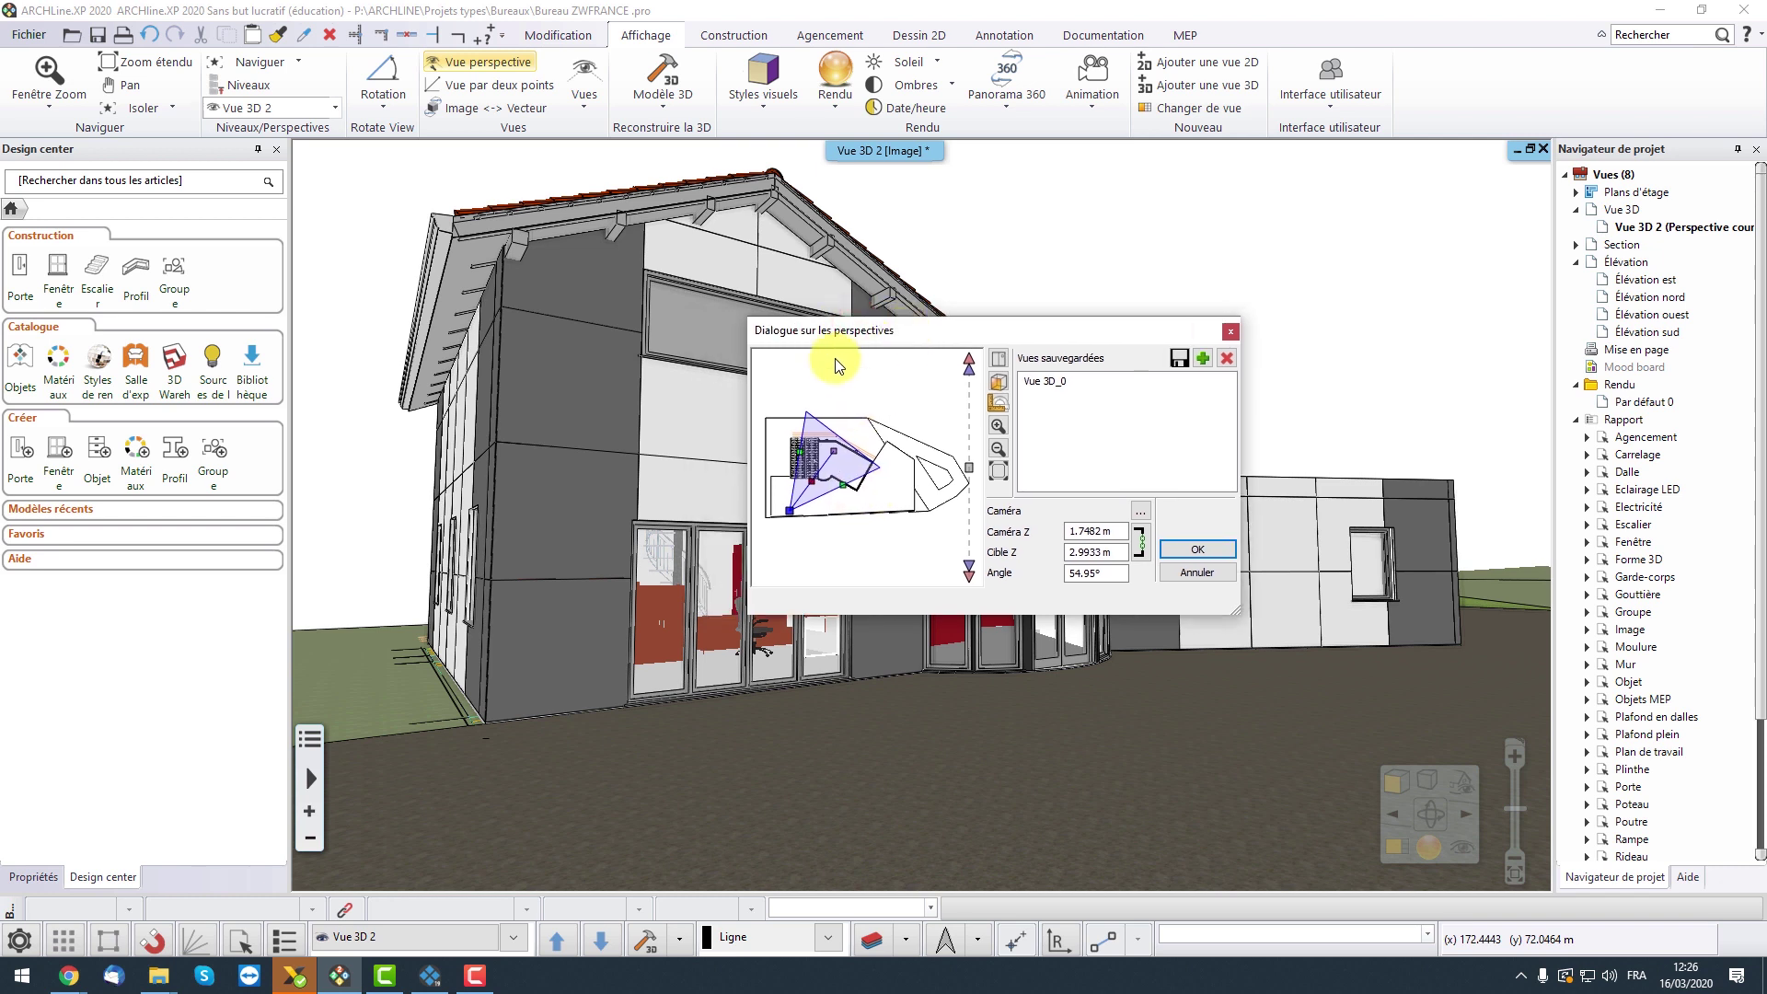
pyautogui.click(1194, 551)
pyautogui.moveTo(1018, 518)
pyautogui.mouseDown(button='middle')
pyautogui.moveTo(1034, 520)
pyautogui.moveTo(1021, 531)
pyautogui.mouseUp(button='middle')
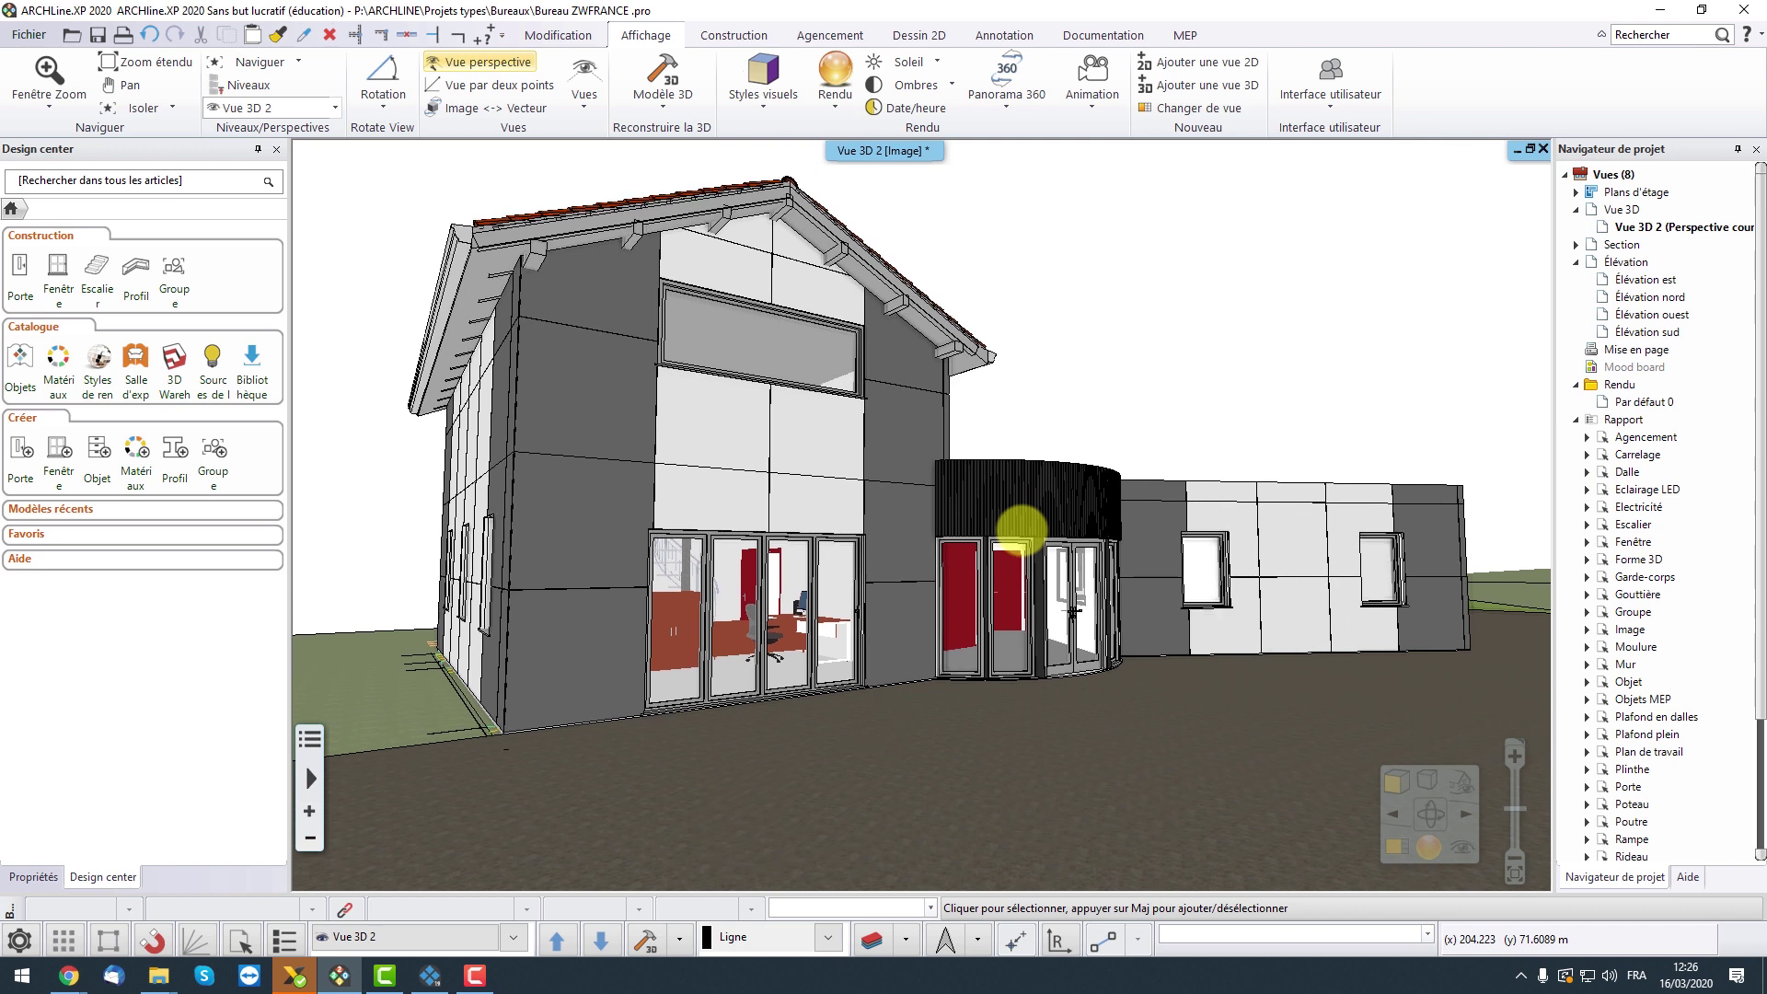
# Launch a standalone photorealistic render at 1920x1080 in fast exterior quality, keeping the Panorama background.
pyautogui.click(832, 109)
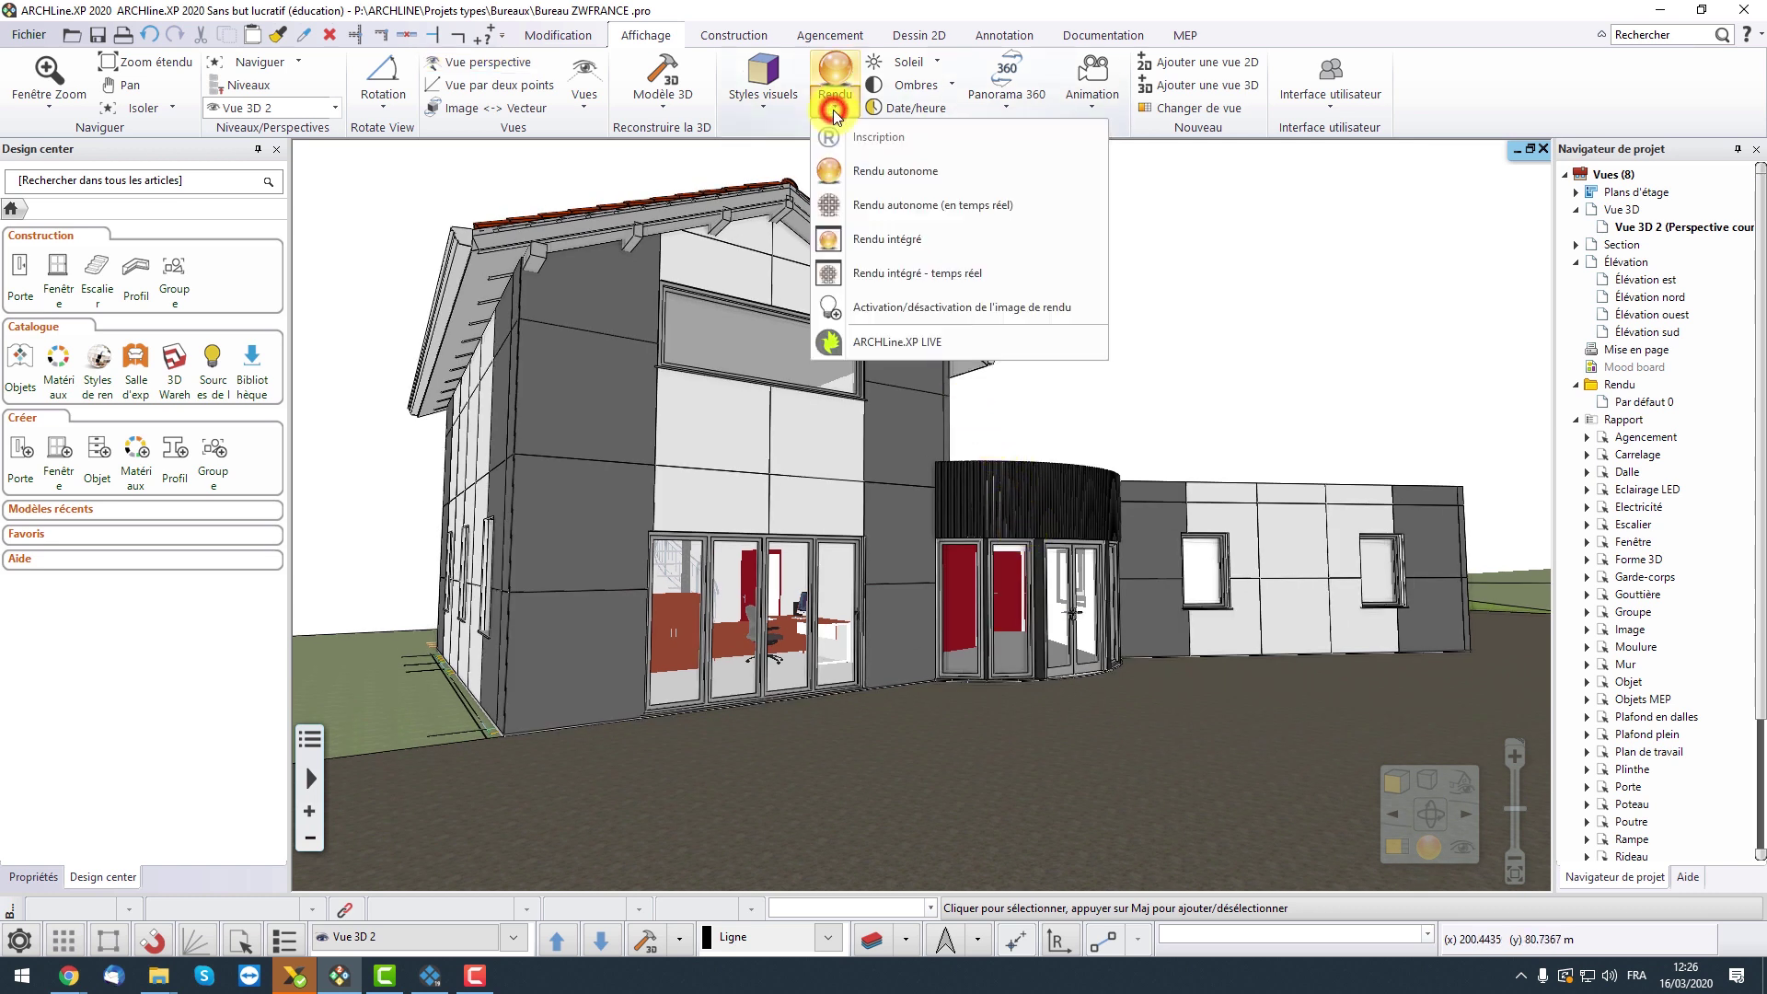
pyautogui.click(870, 170)
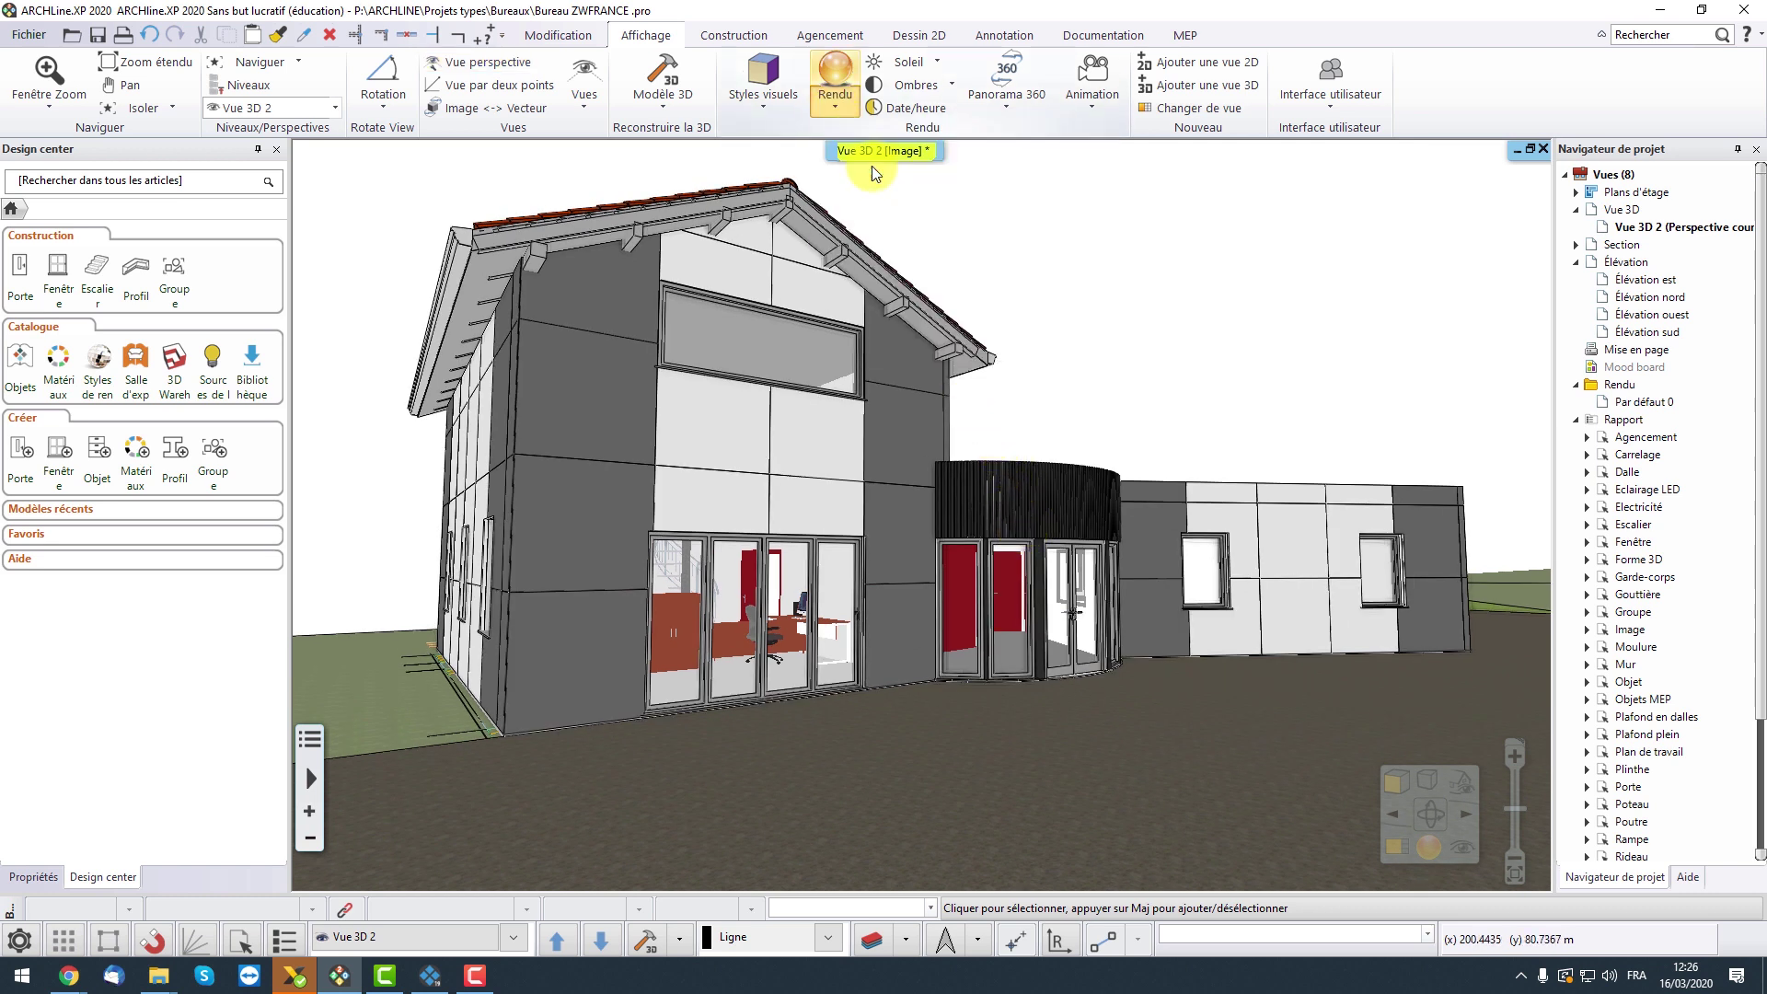
pyautogui.moveTo(886, 203); pyautogui.dragTo(873, 229)
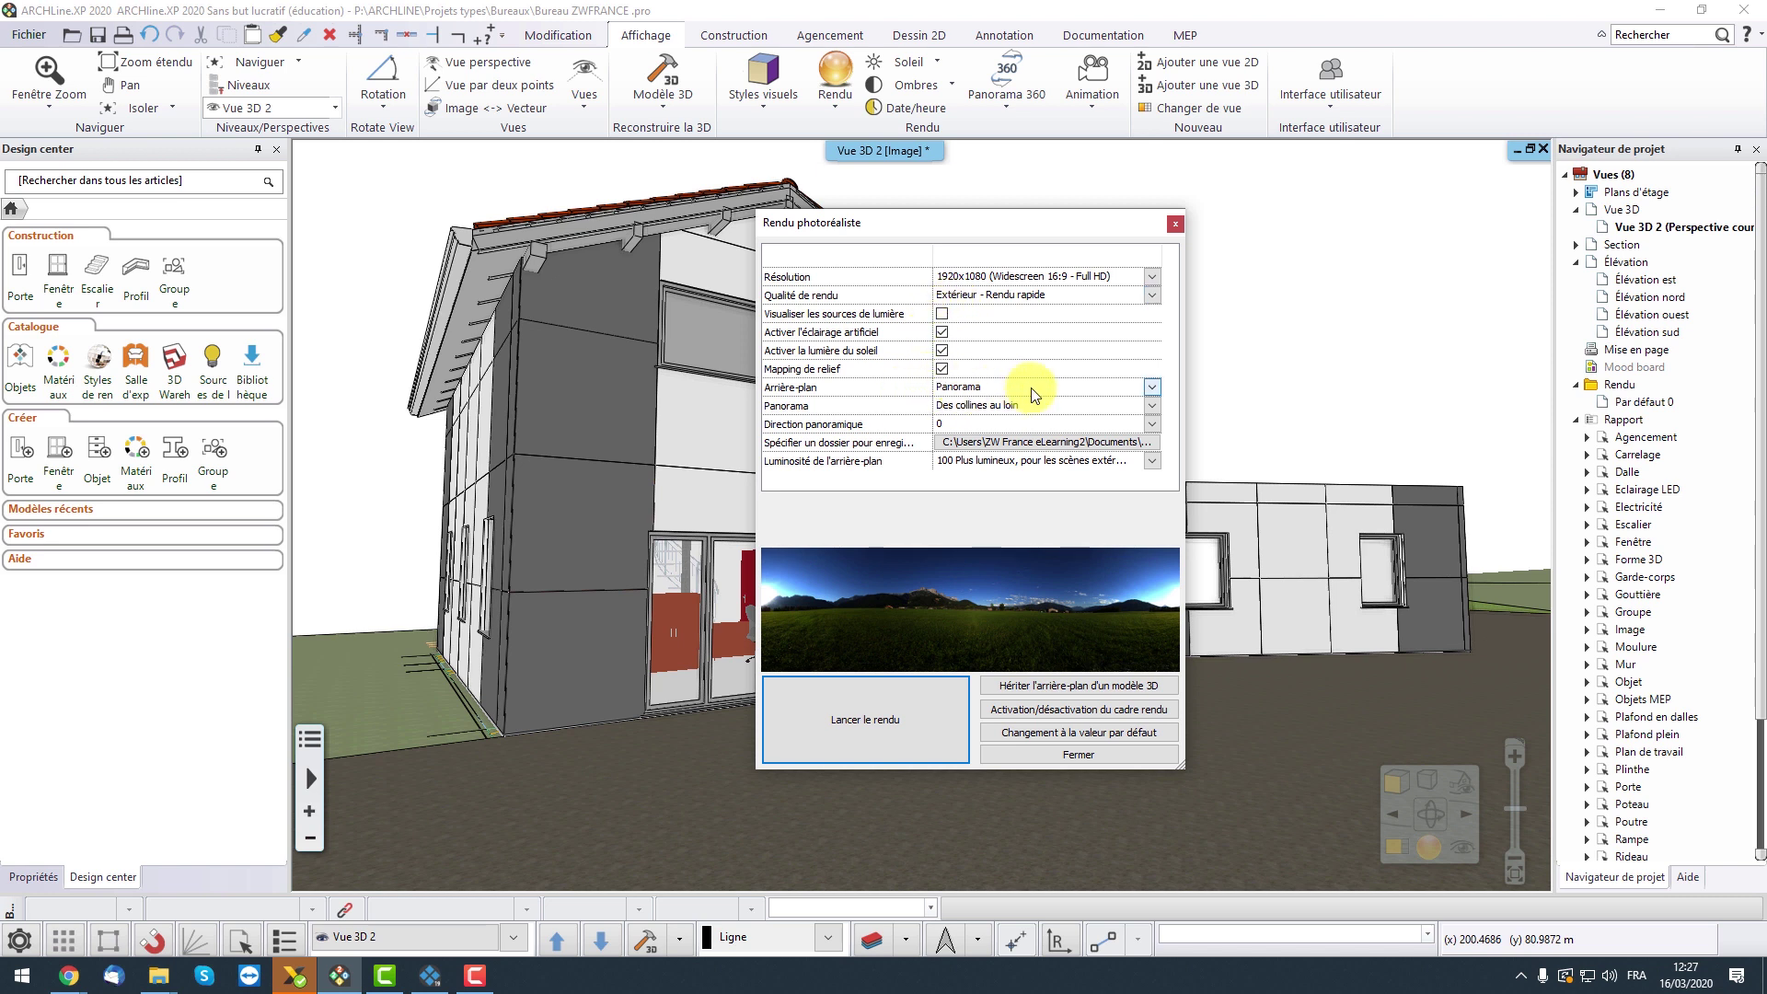
pyautogui.click(1152, 387)
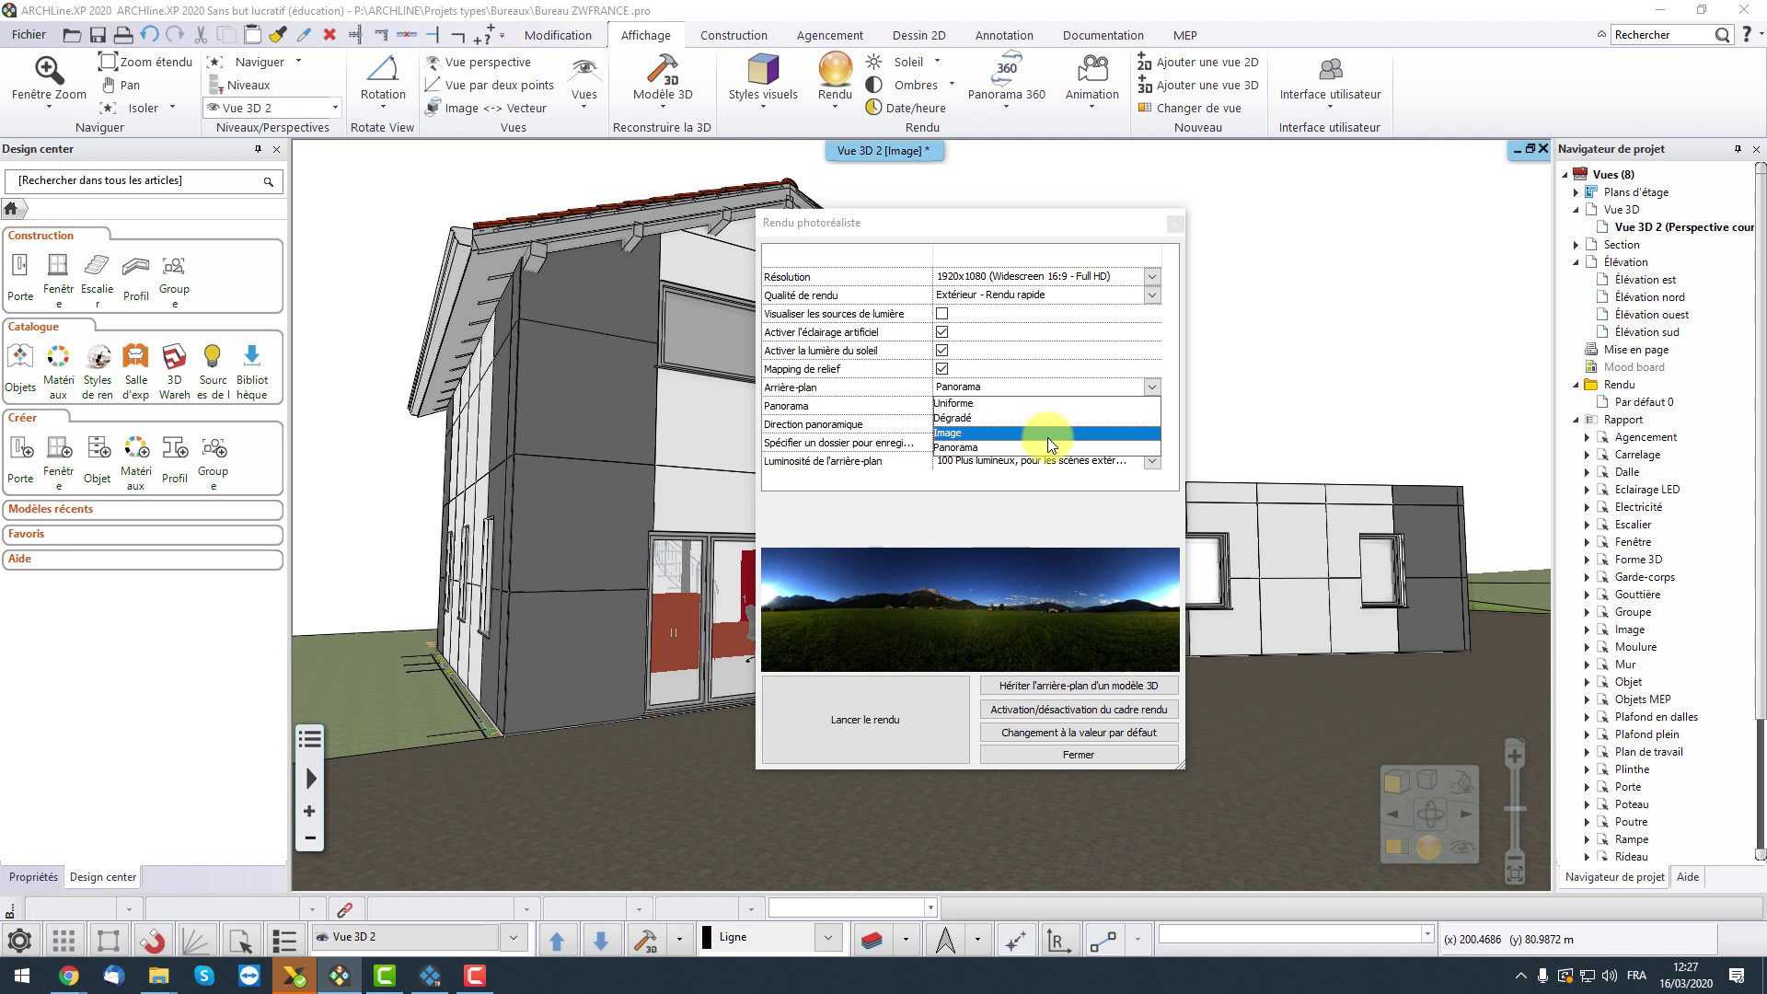
pyautogui.click(1151, 390)
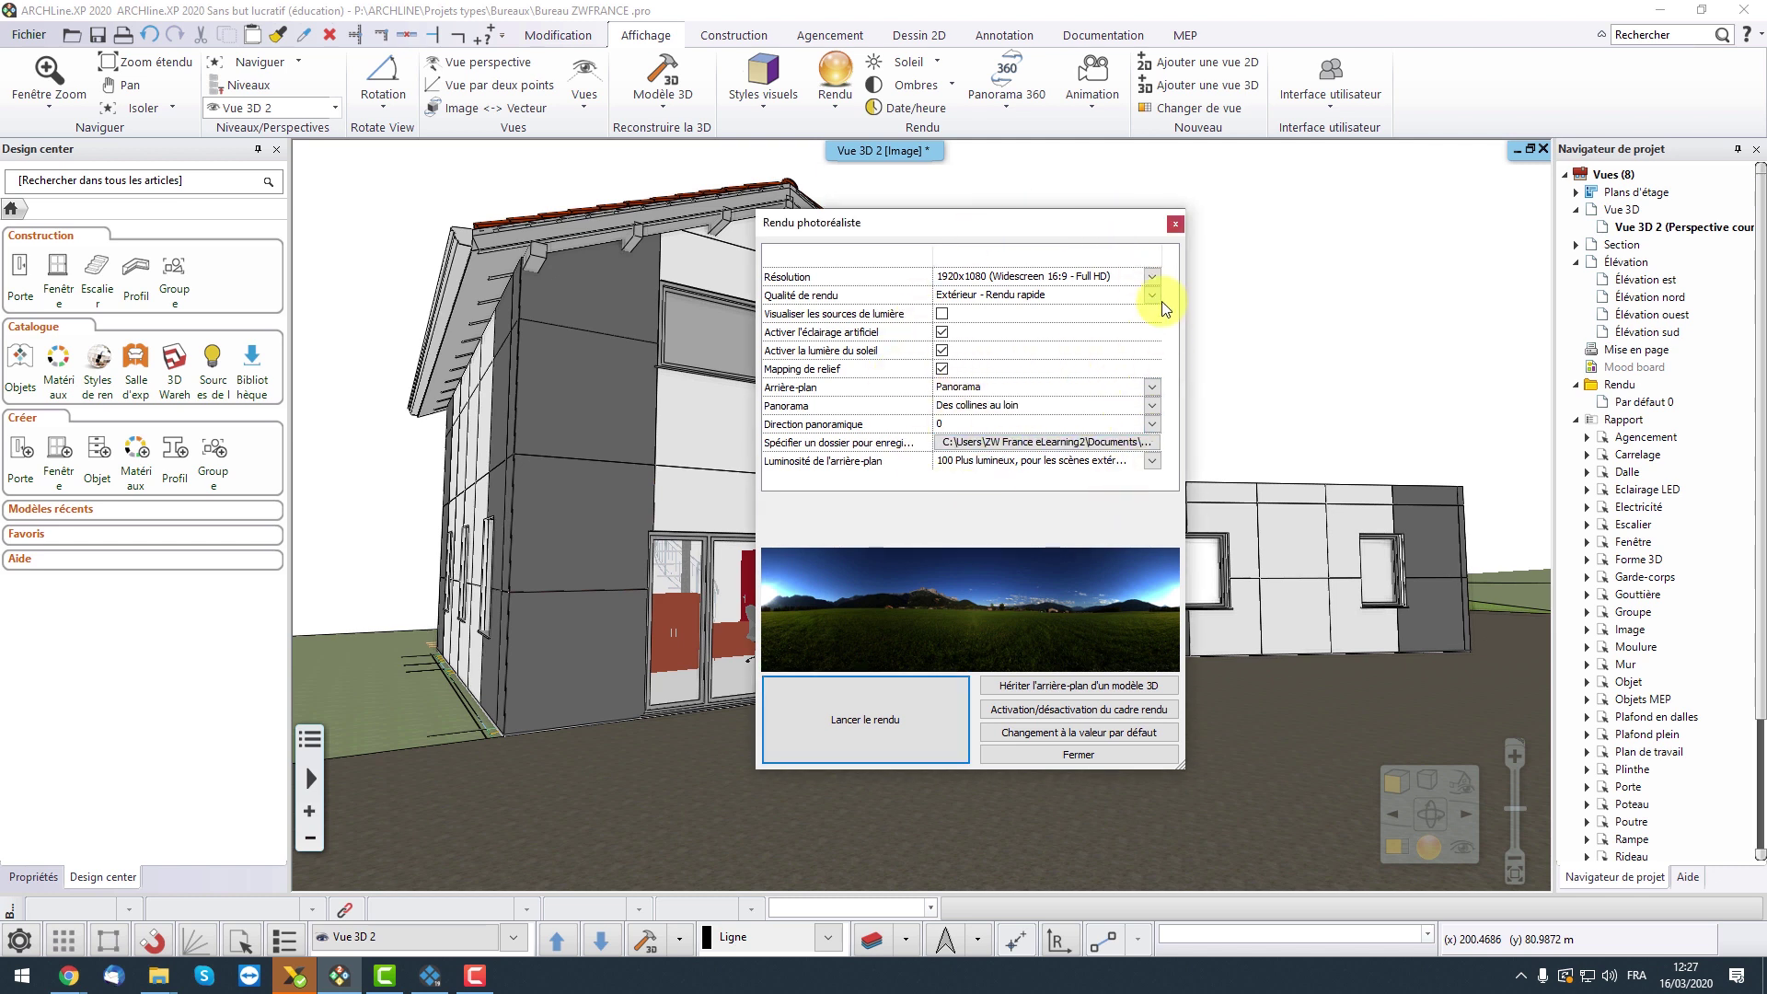
pyautogui.click(892, 721)
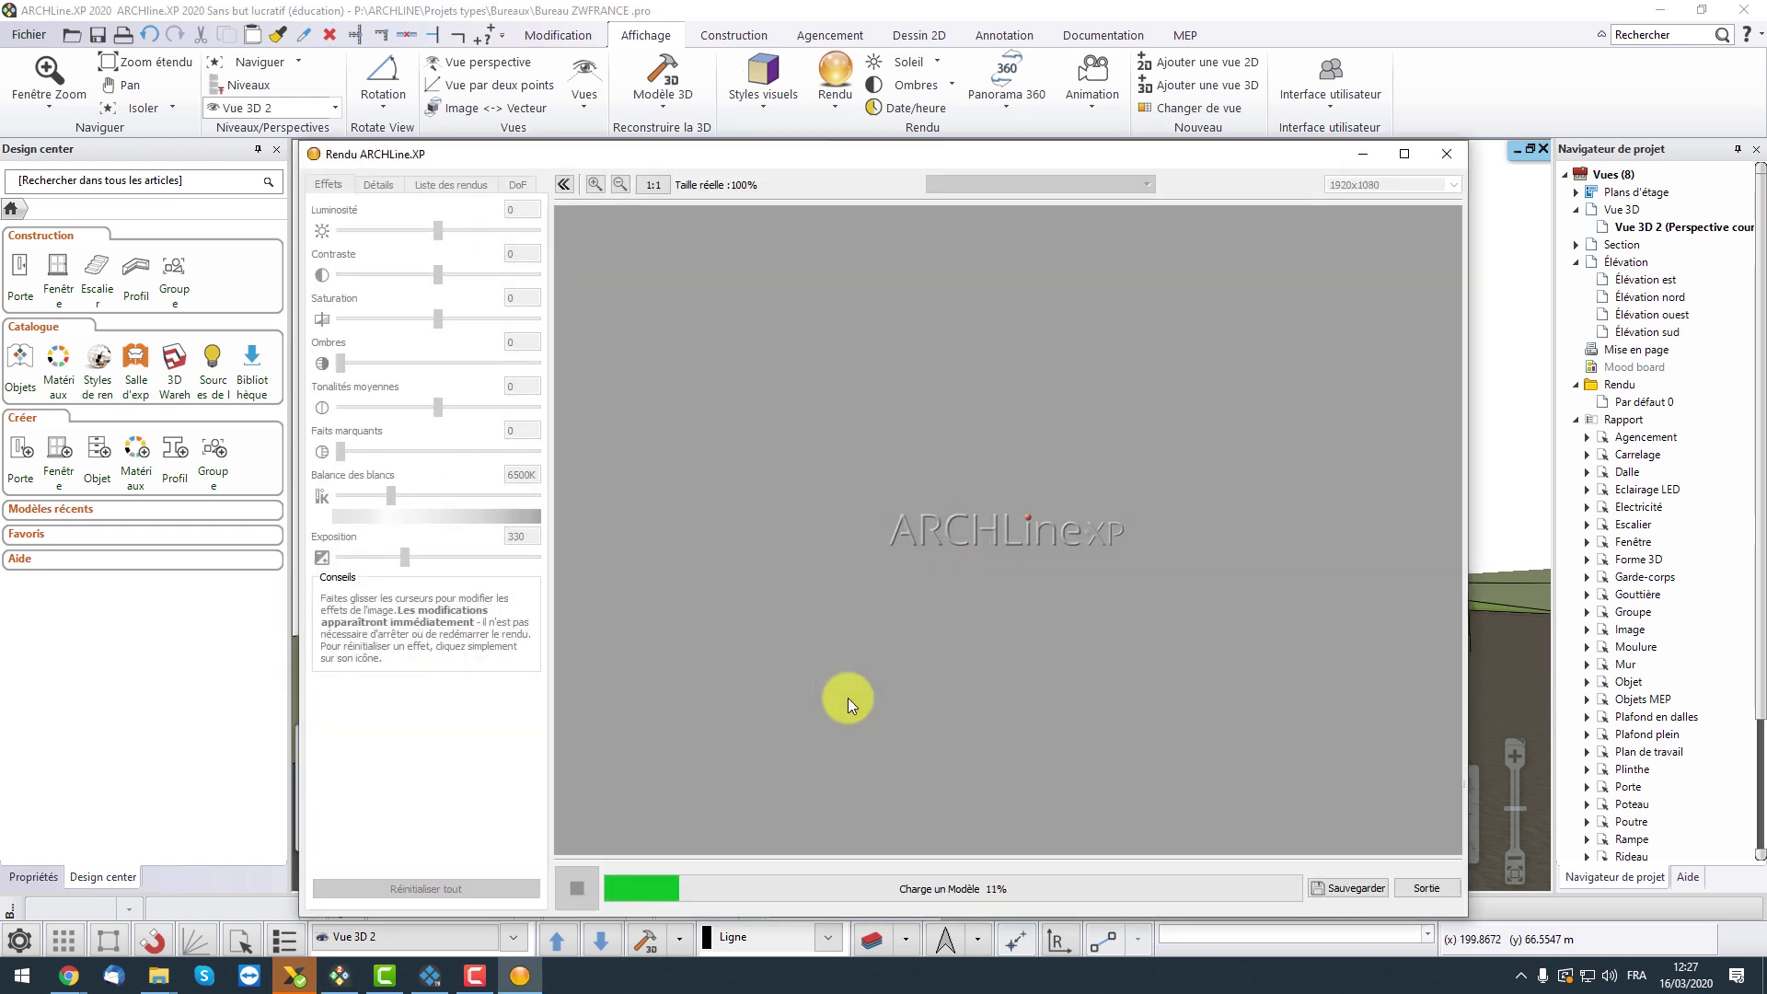
# Reposition the render window and reduce the image display to 60% to examine the whole building.
pyautogui.moveTo(815, 158); pyautogui.dragTo(769, 118)
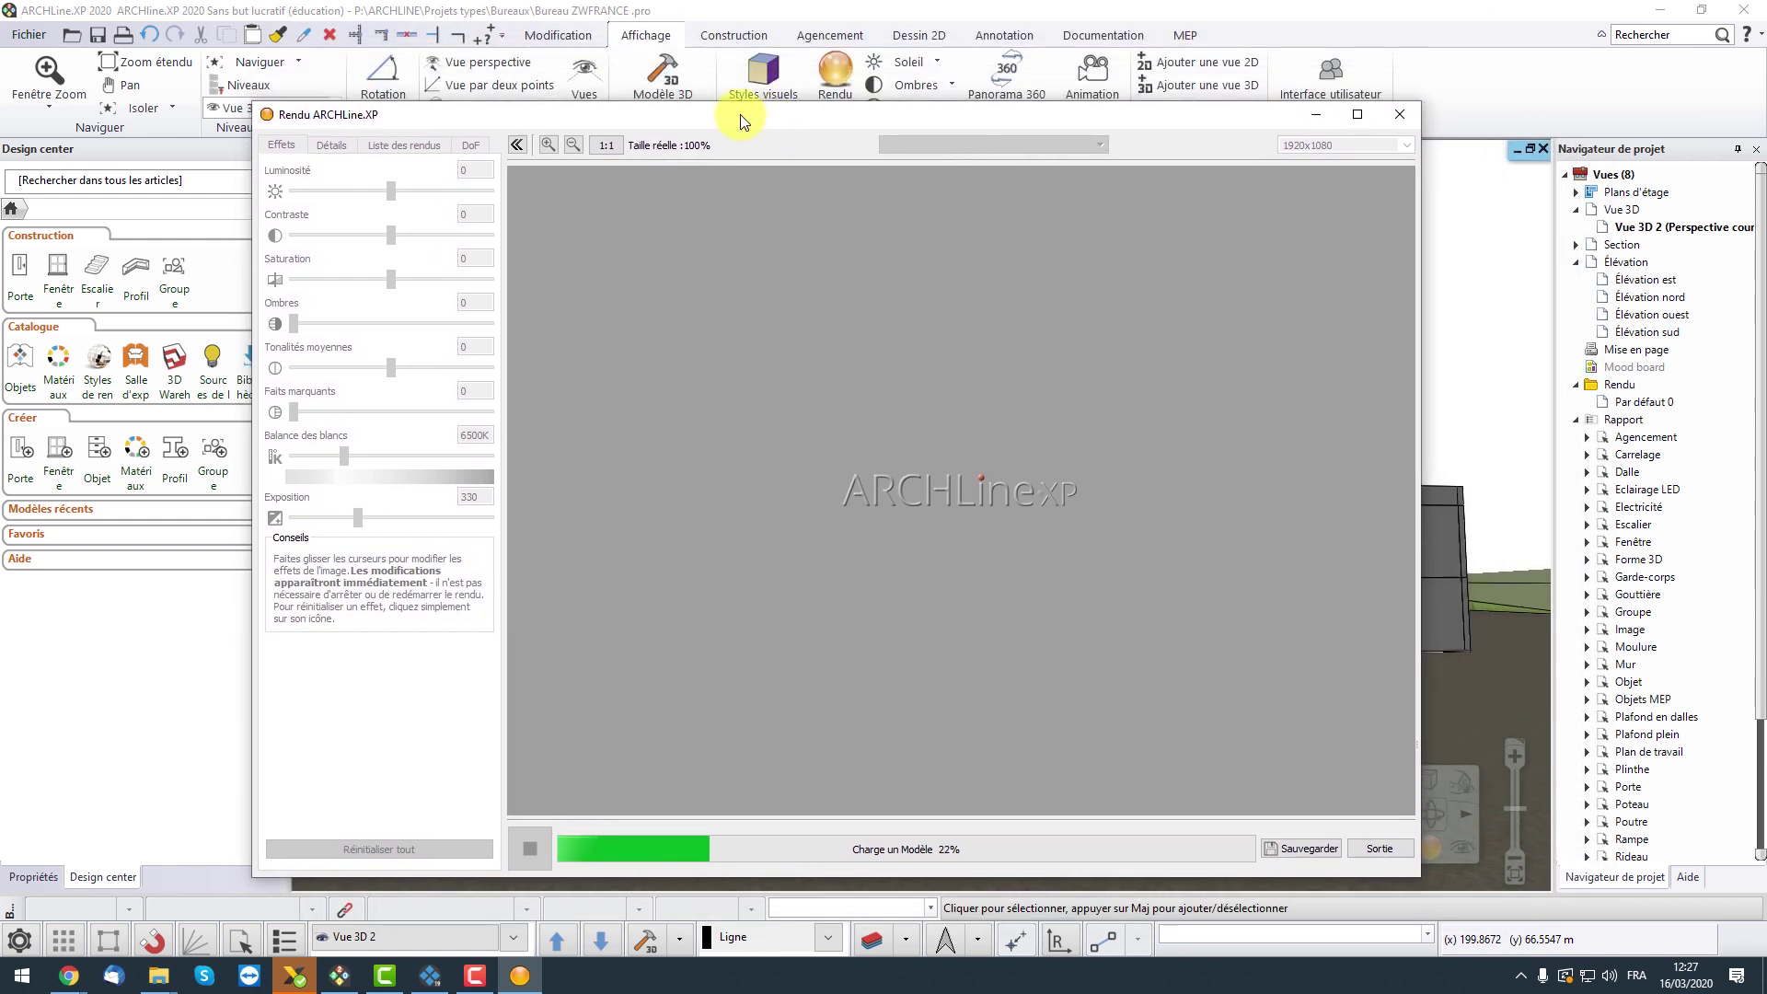
pyautogui.moveTo(620, 112); pyautogui.dragTo(830, 115)
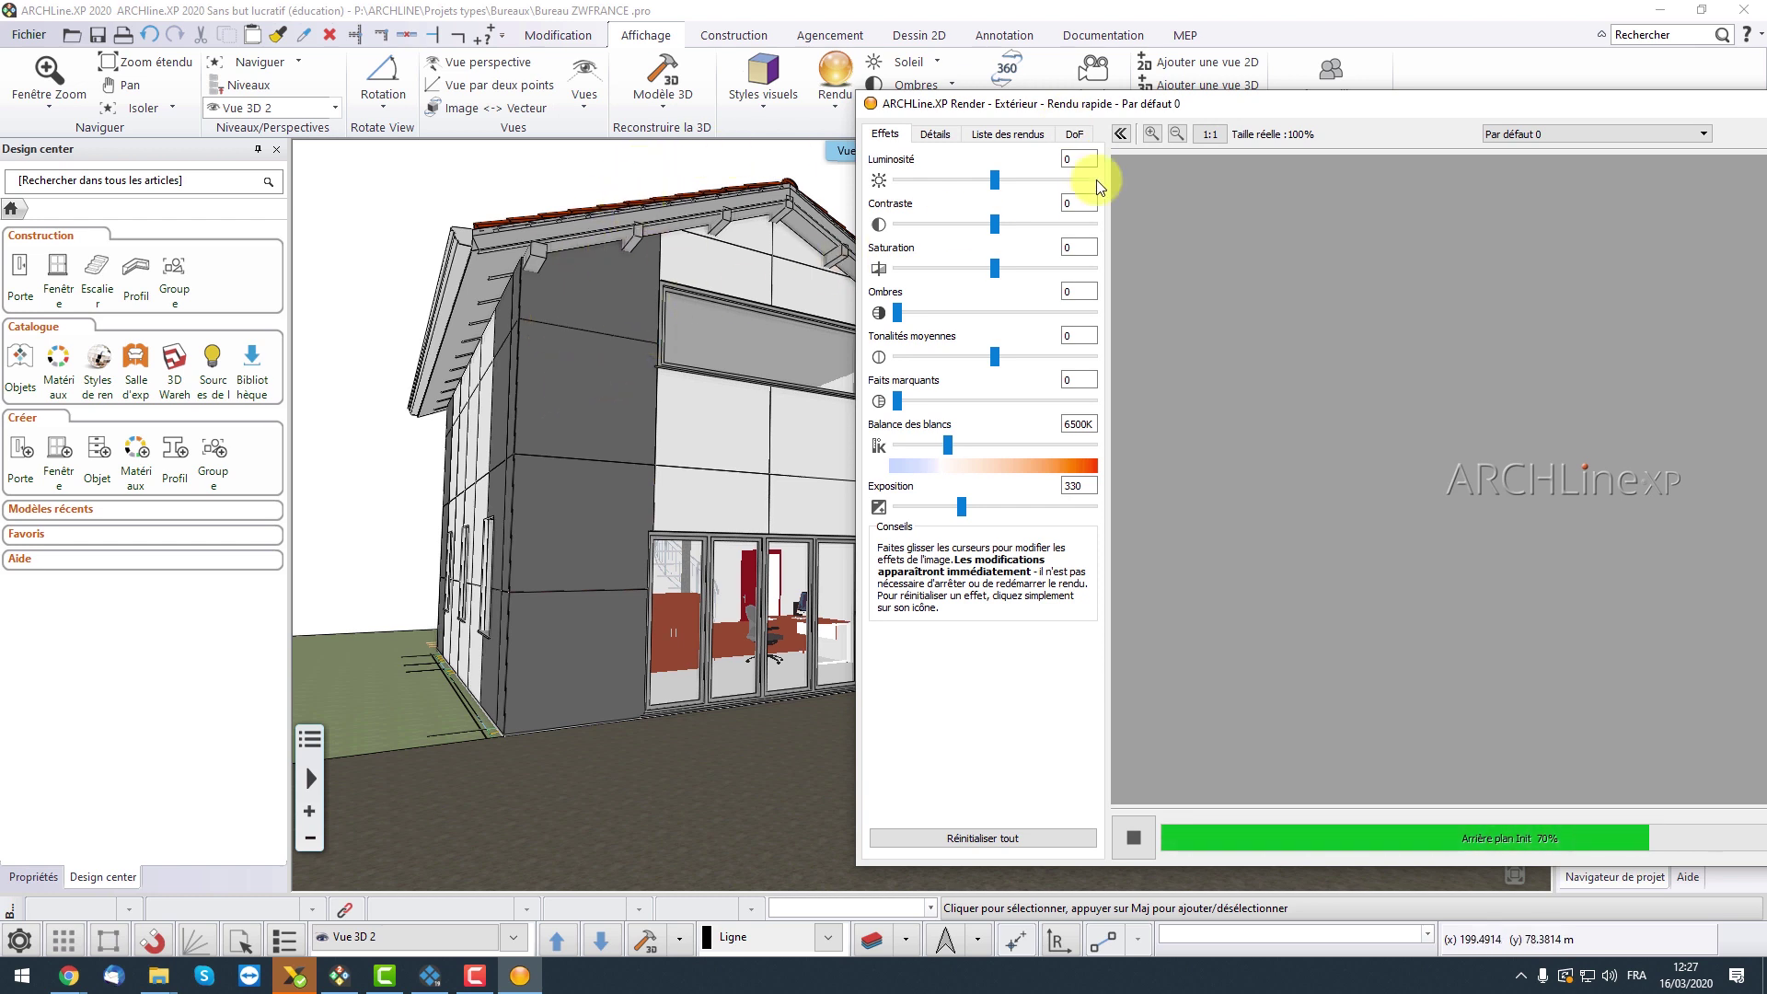
pyautogui.moveTo(1224, 107); pyautogui.dragTo(734, 118)
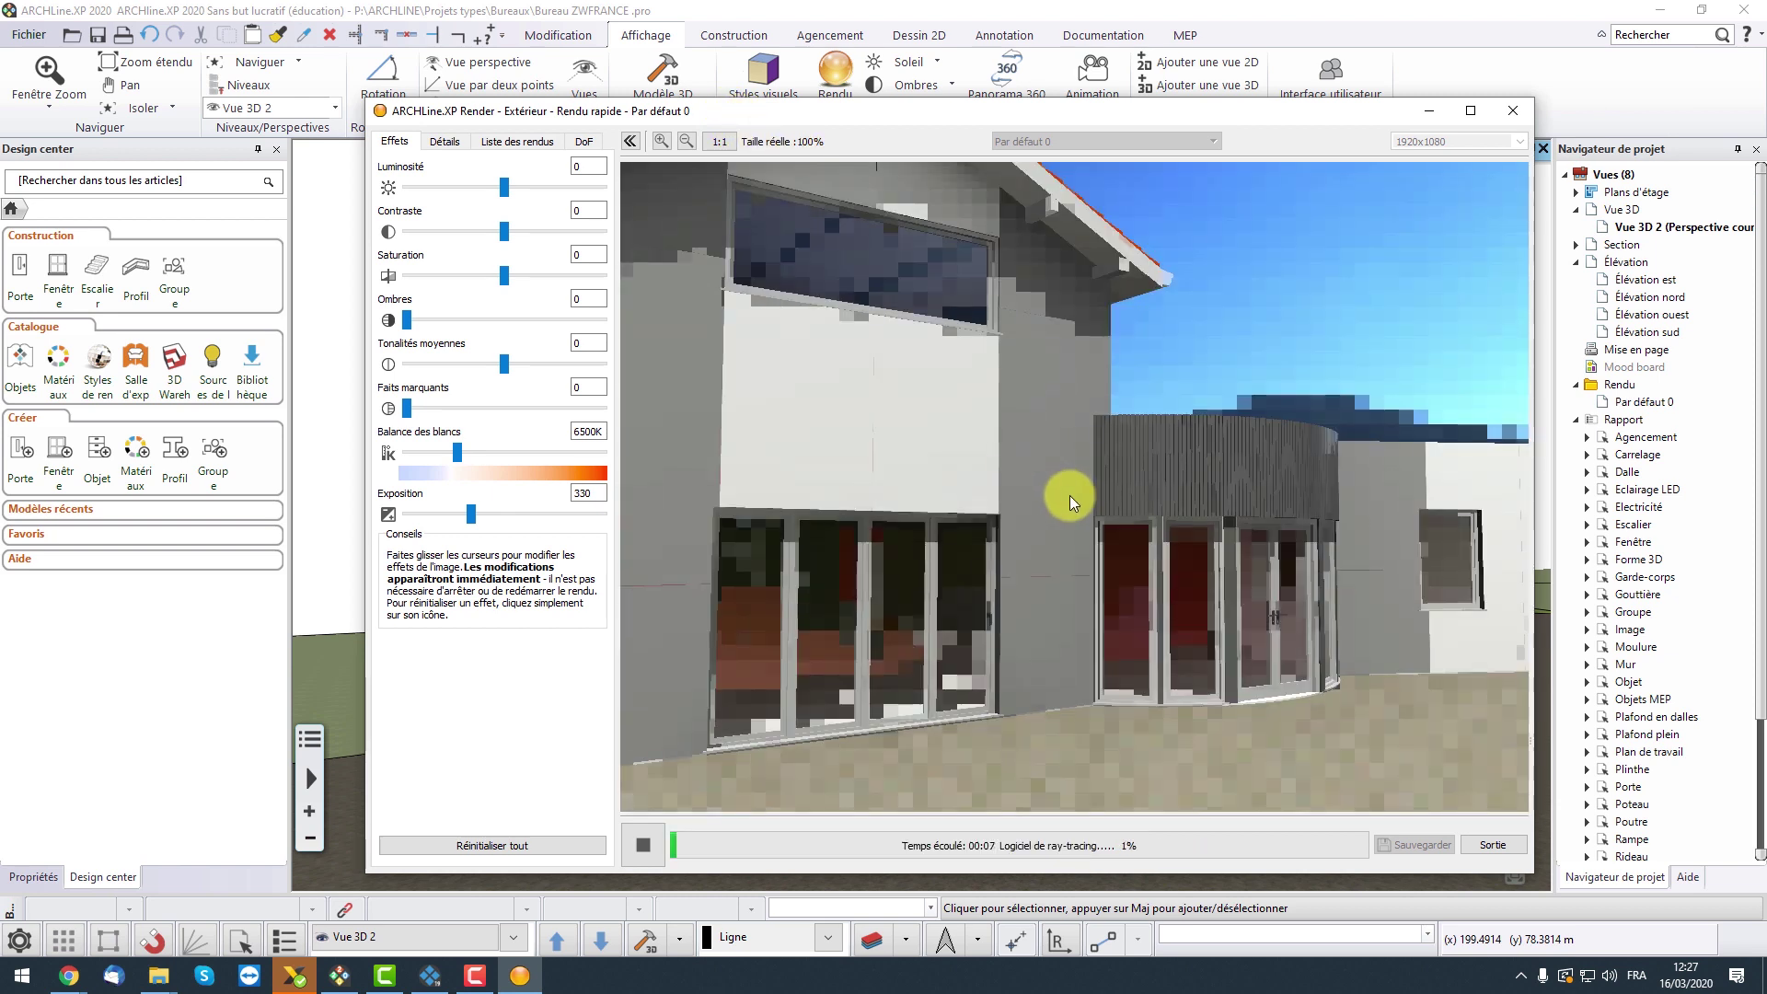
pyautogui.scroll(-3, 1069, 495)
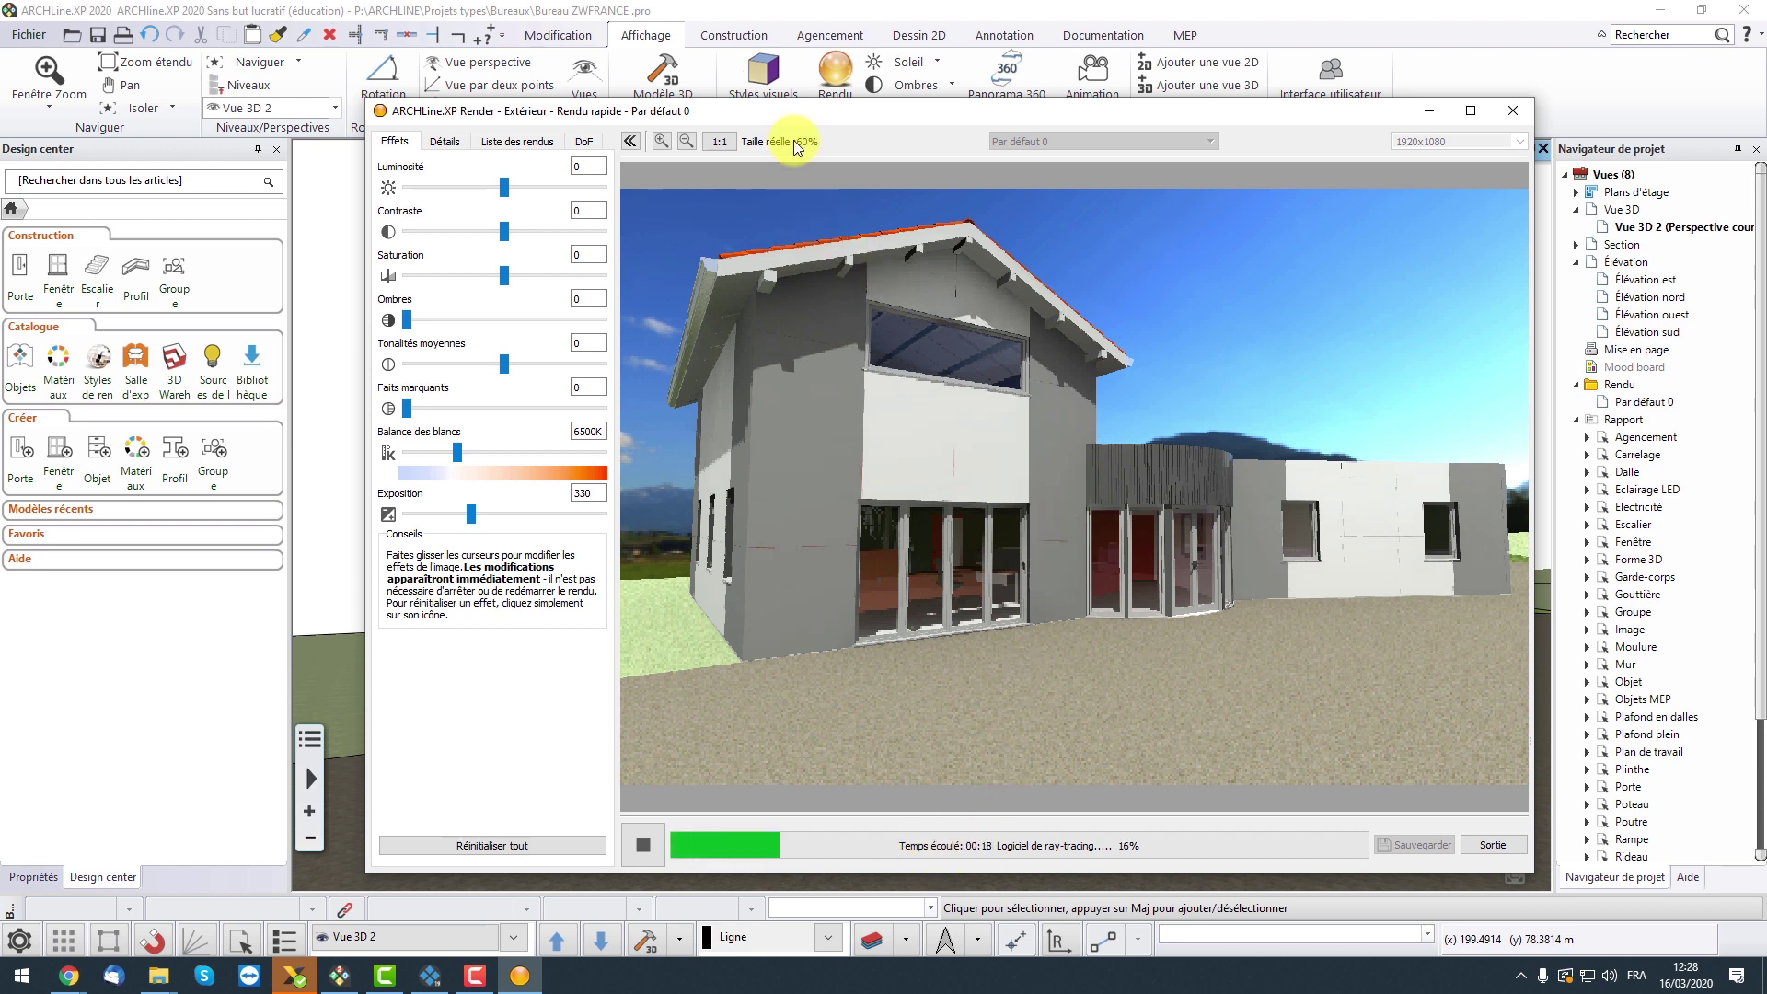
pyautogui.moveTo(811, 112); pyautogui.dragTo(878, 112)
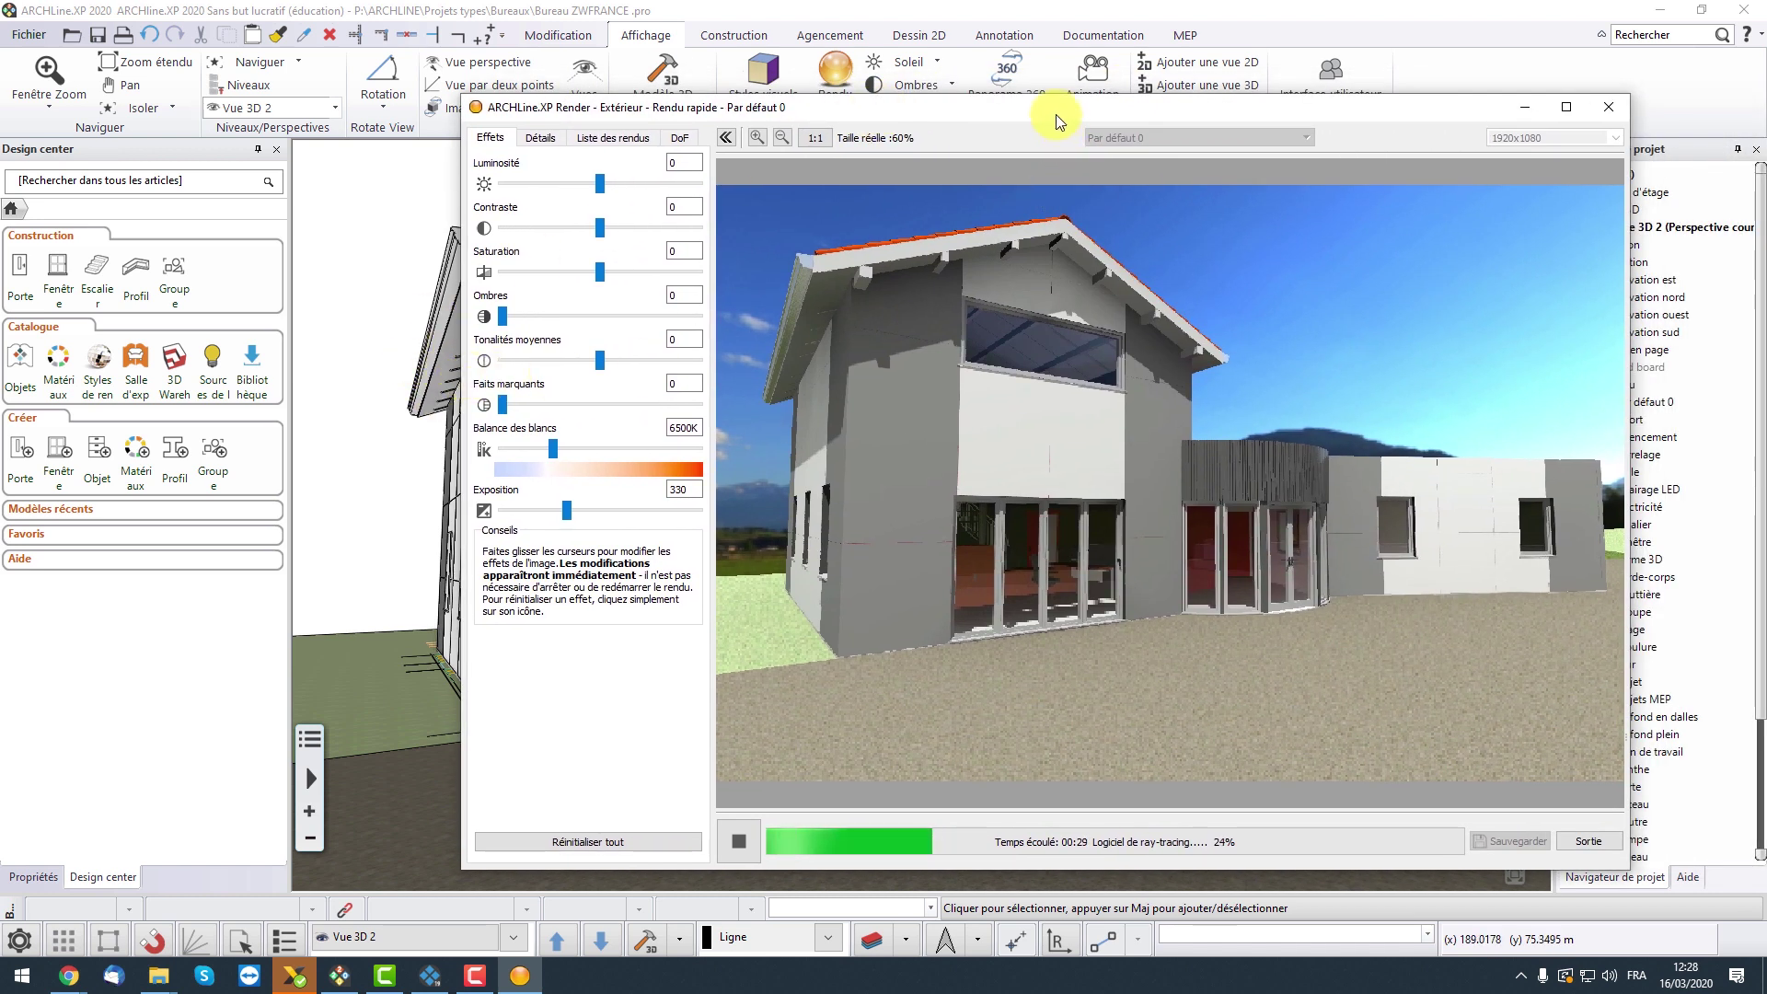
pyautogui.moveTo(1056, 114); pyautogui.dragTo(1022, 125)
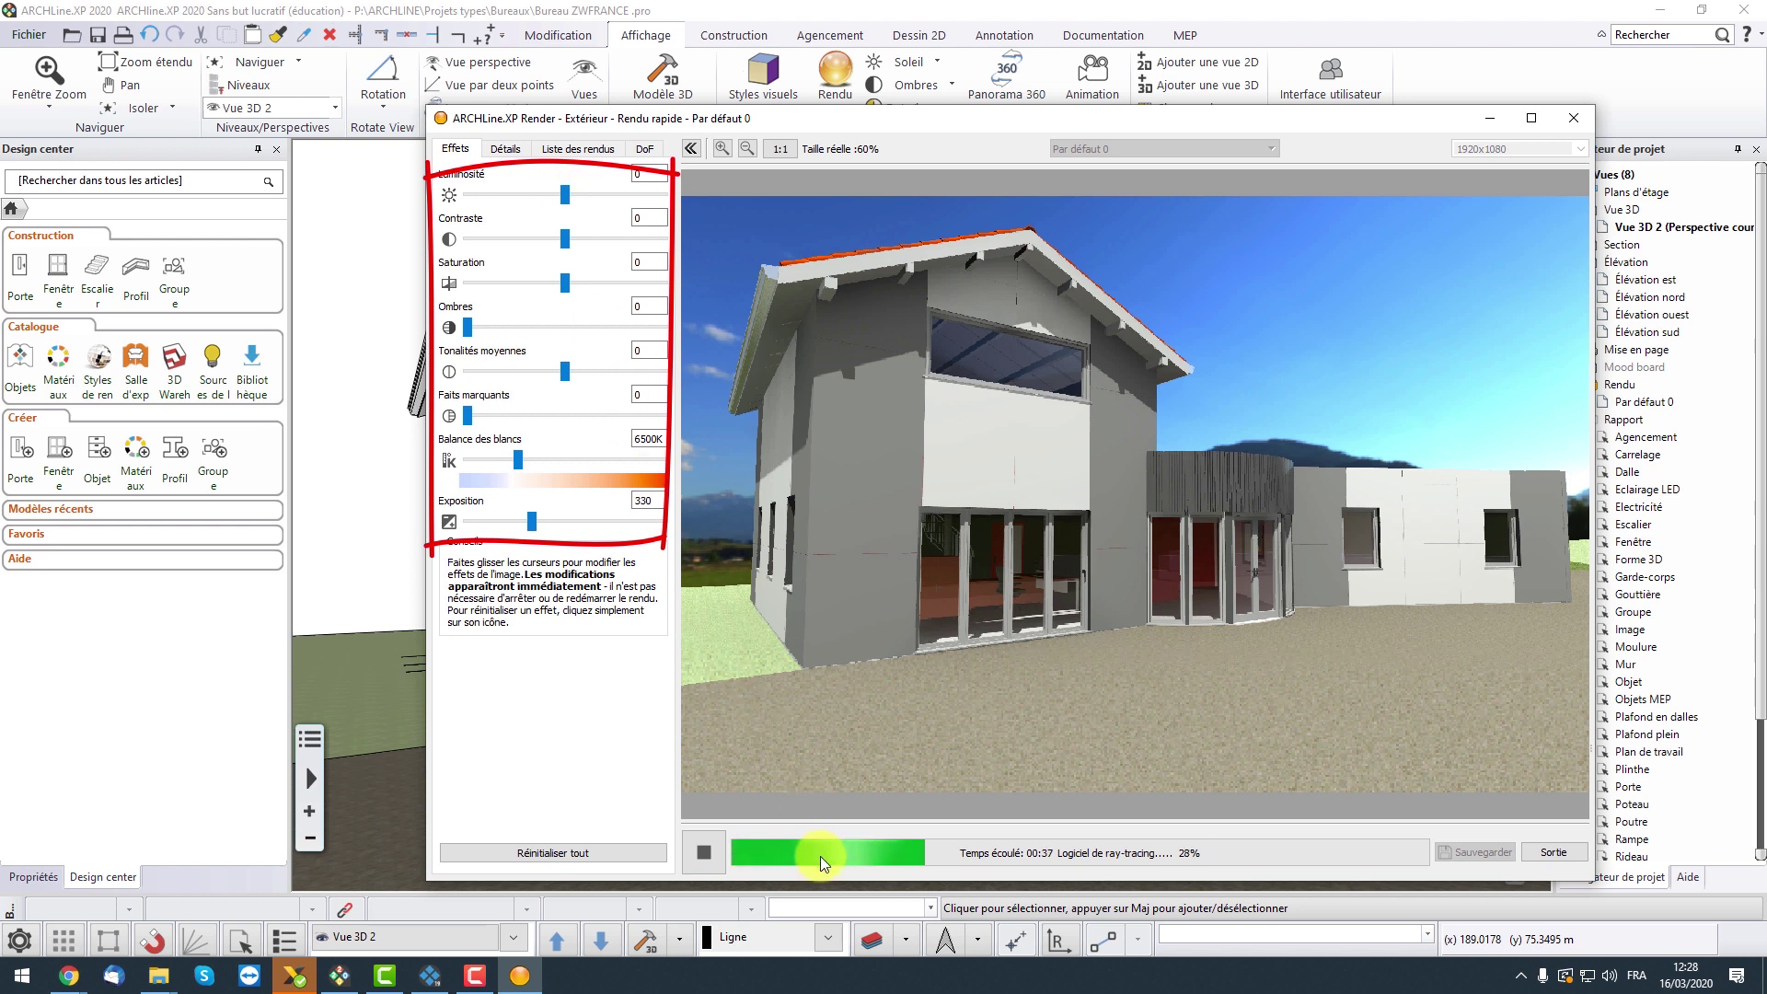
# Adjust the render effects to brightness -4, contrast 6, saturation -15, shadows 17 and exposure 307.
pyautogui.click(563, 198)
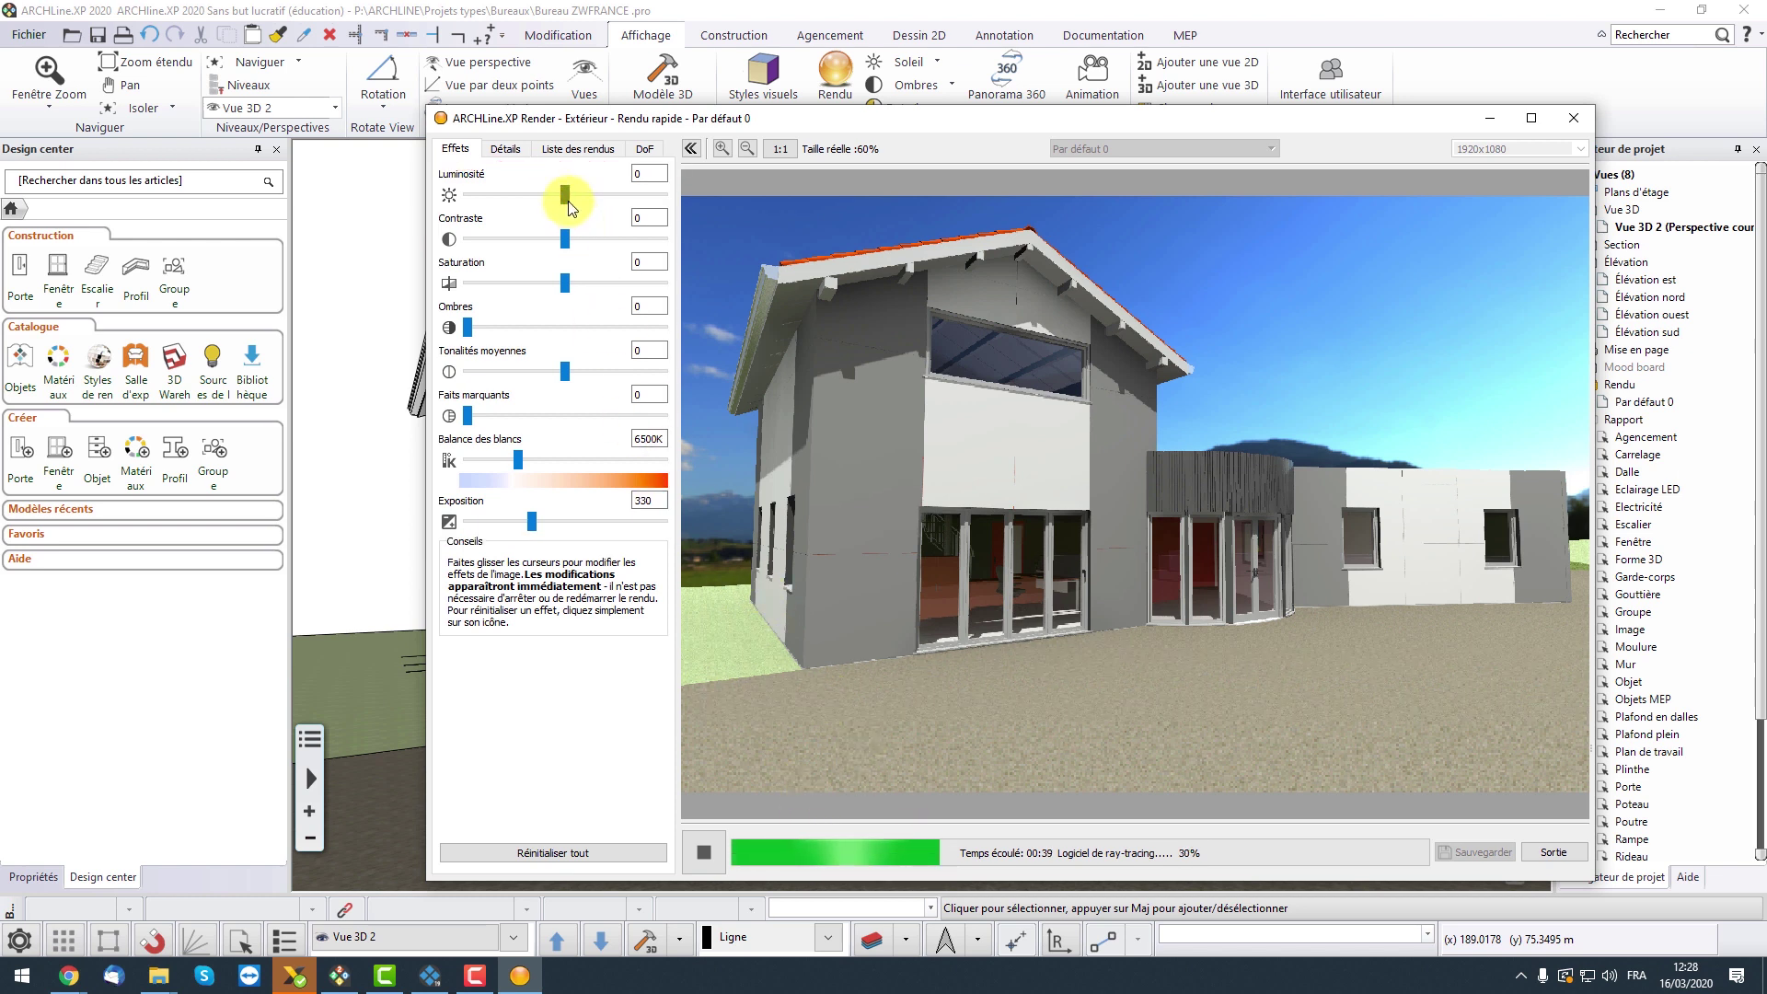
pyautogui.moveTo(565, 239); pyautogui.dragTo(550, 286)
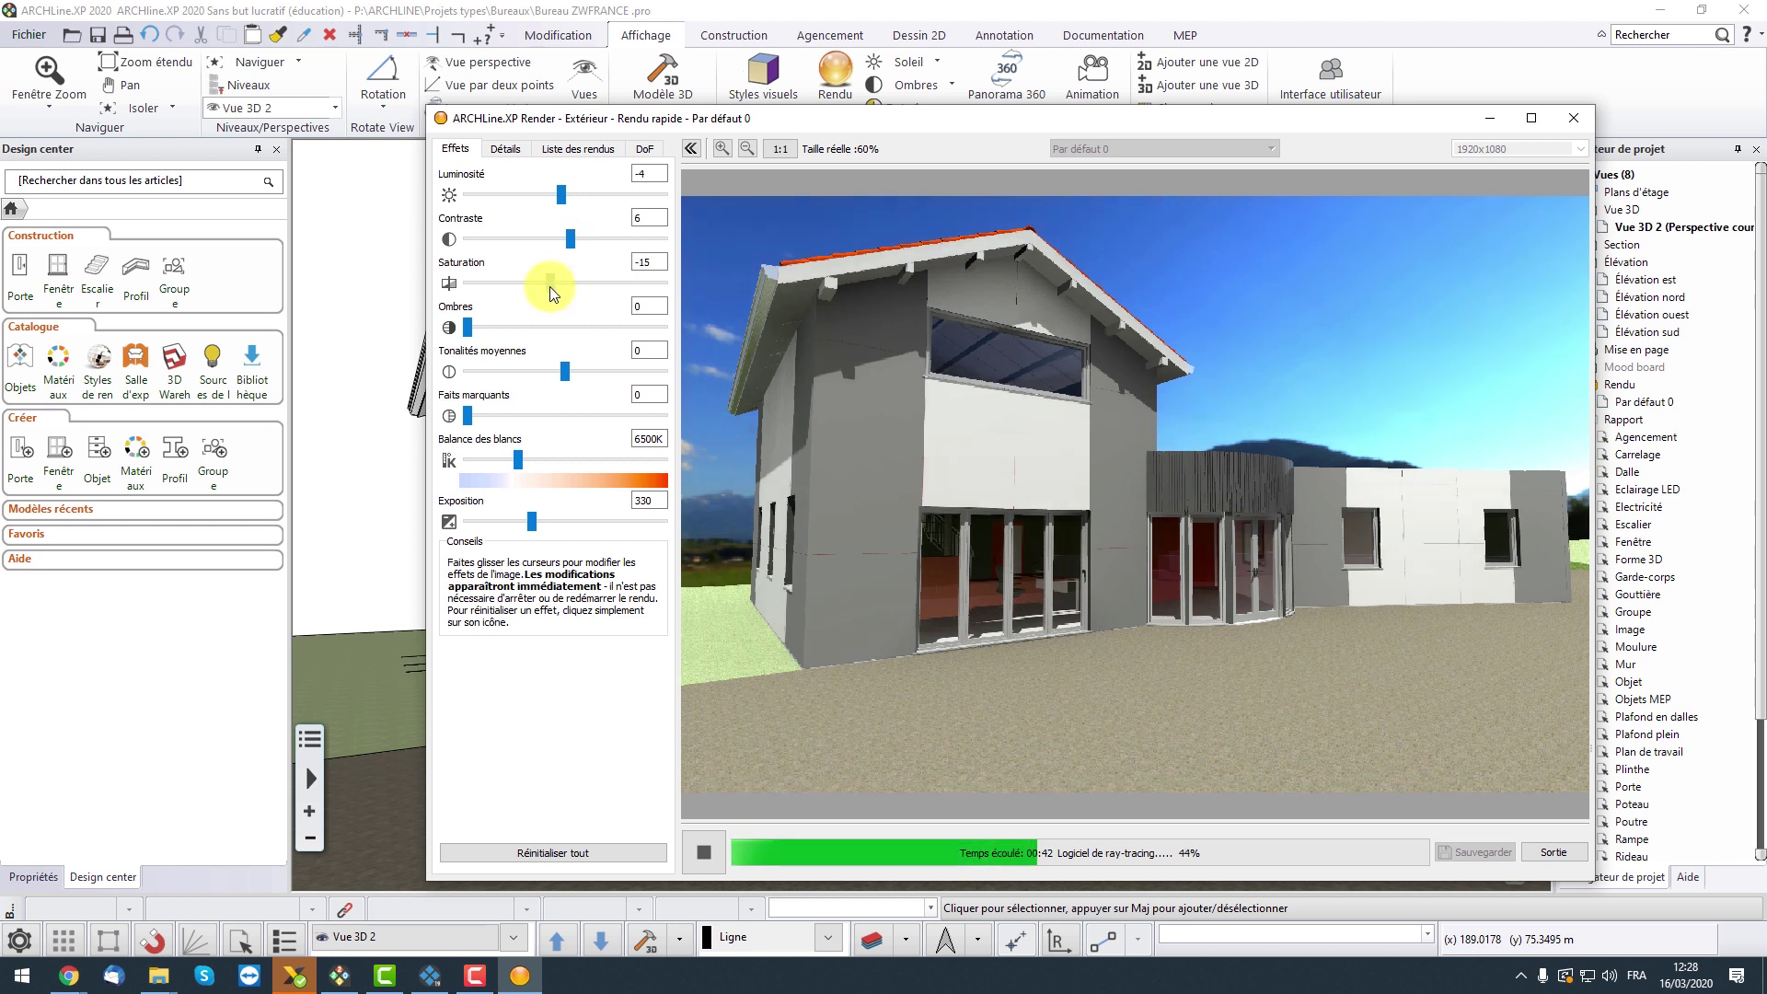
pyautogui.moveTo(470, 329); pyautogui.dragTo(490, 330)
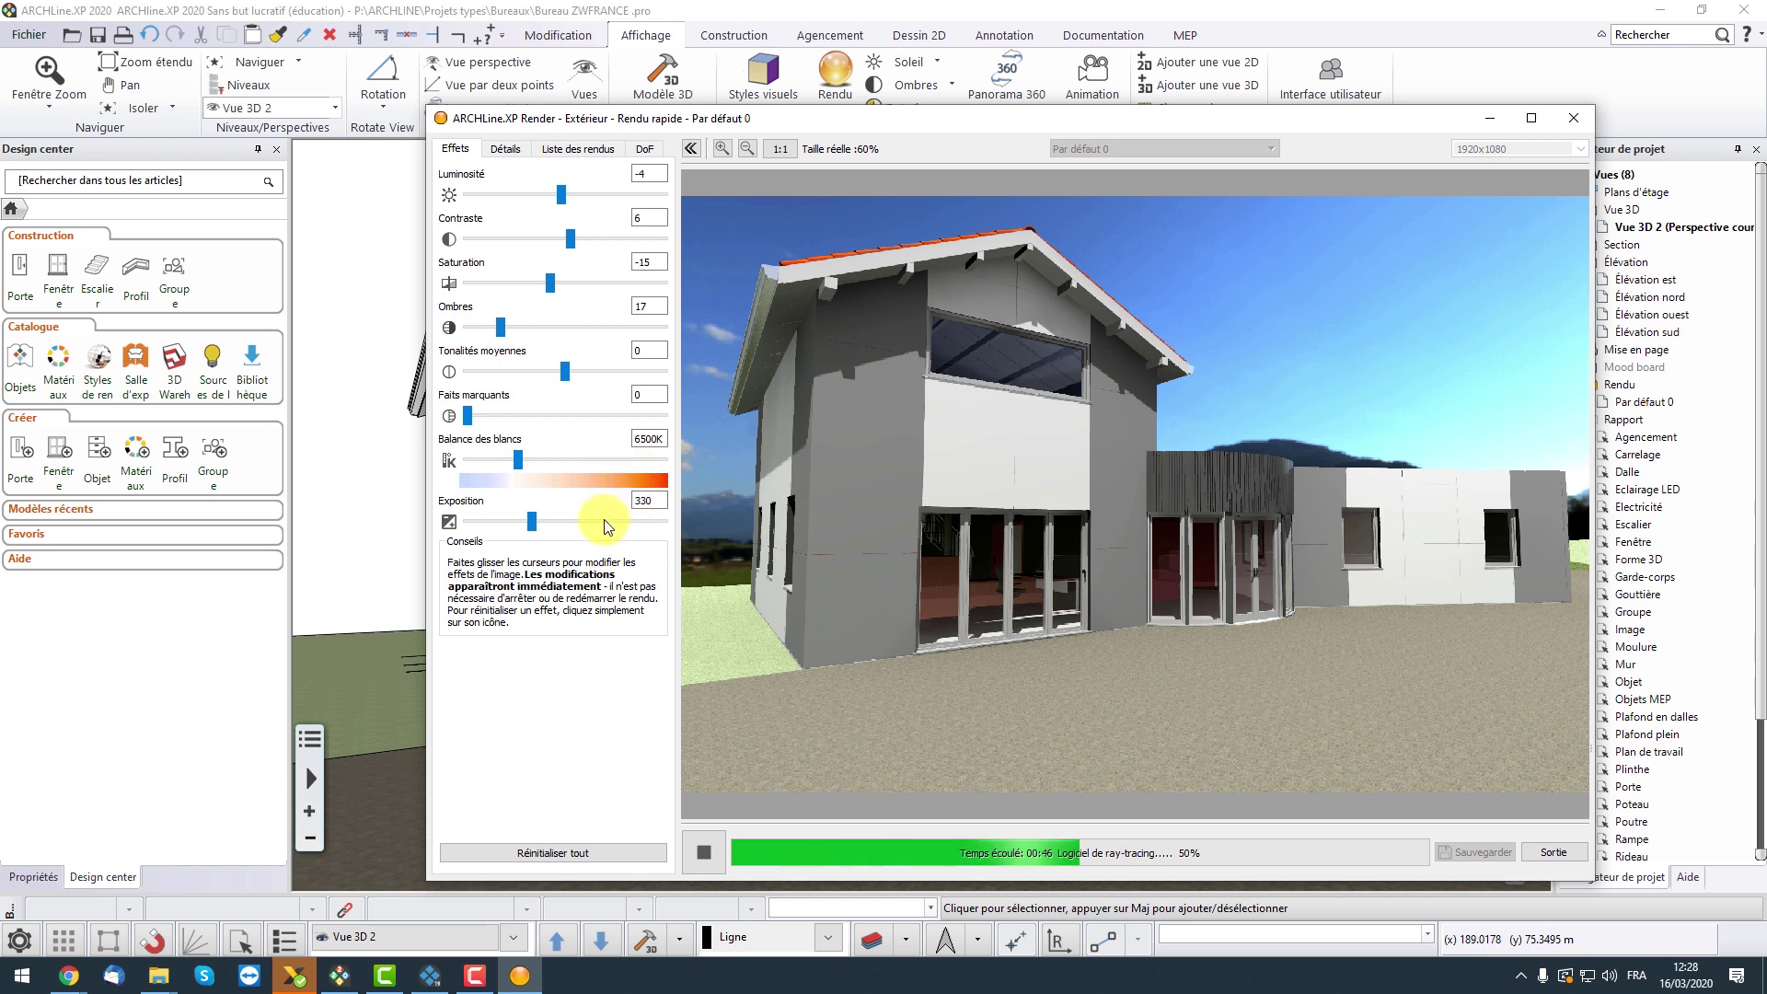
pyautogui.moveTo(526, 526); pyautogui.dragTo(523, 527)
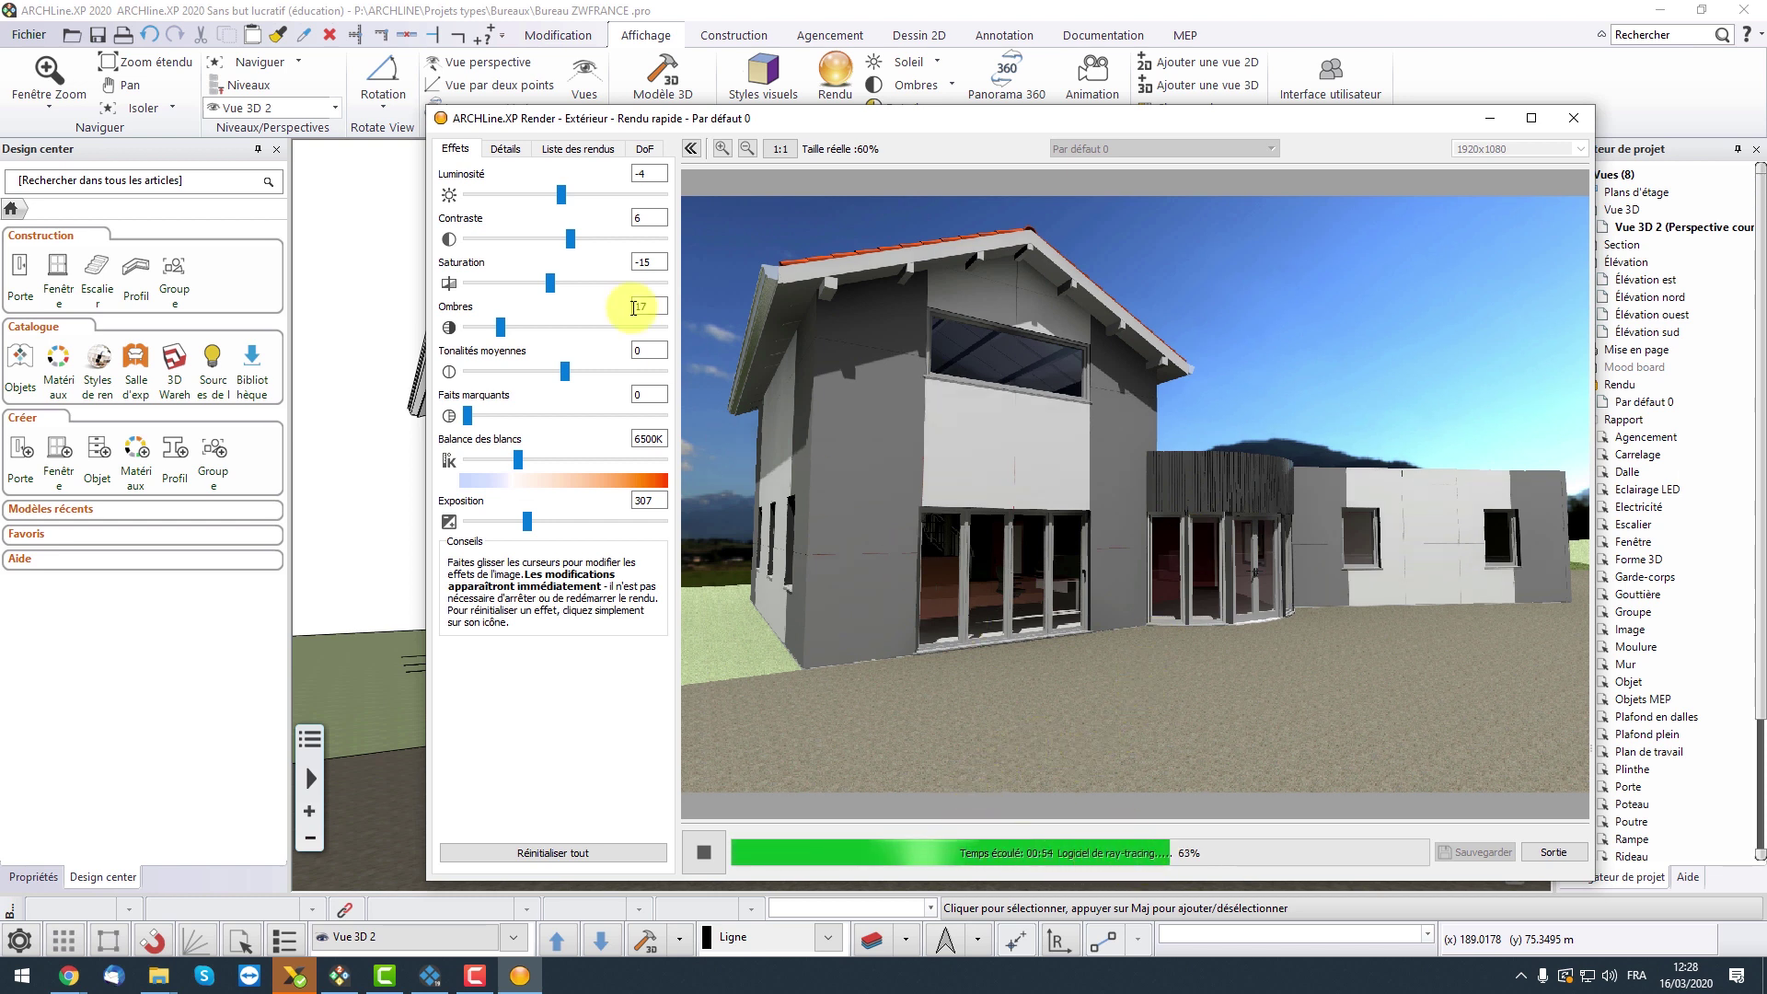
# Review the render's detail settings and the file name and folder proposed for saving the image.
pyautogui.click(505, 152)
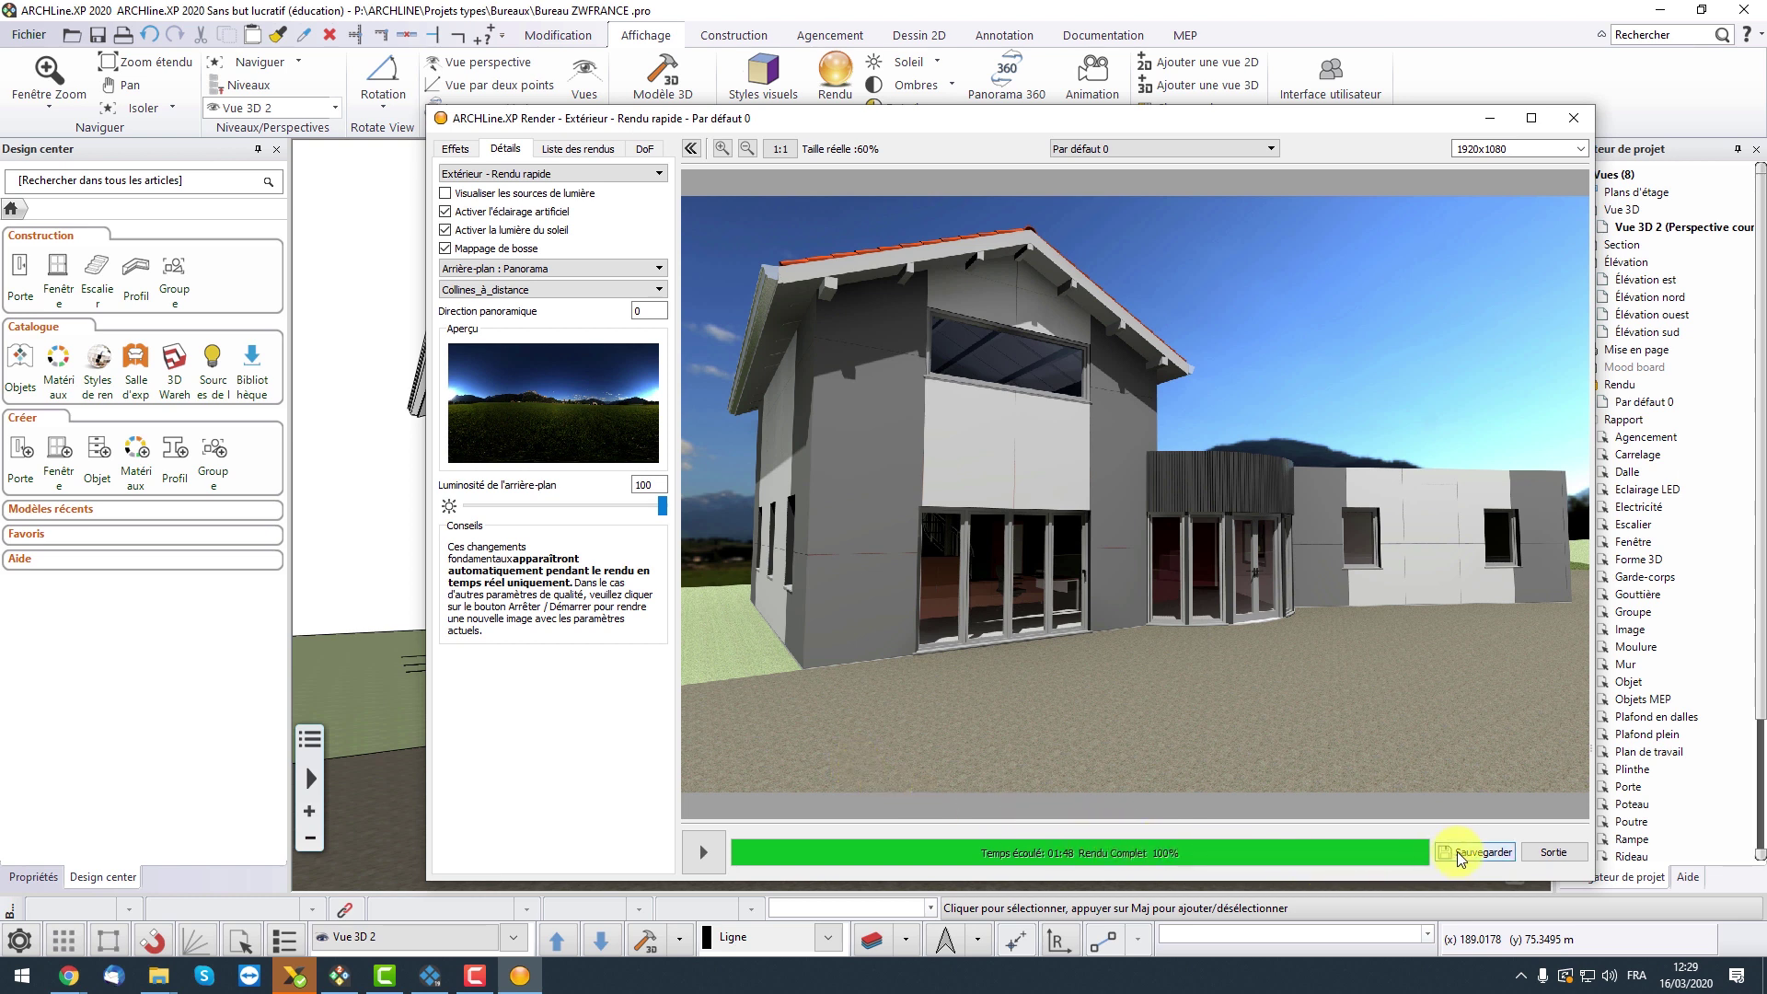
pyautogui.click(1481, 856)
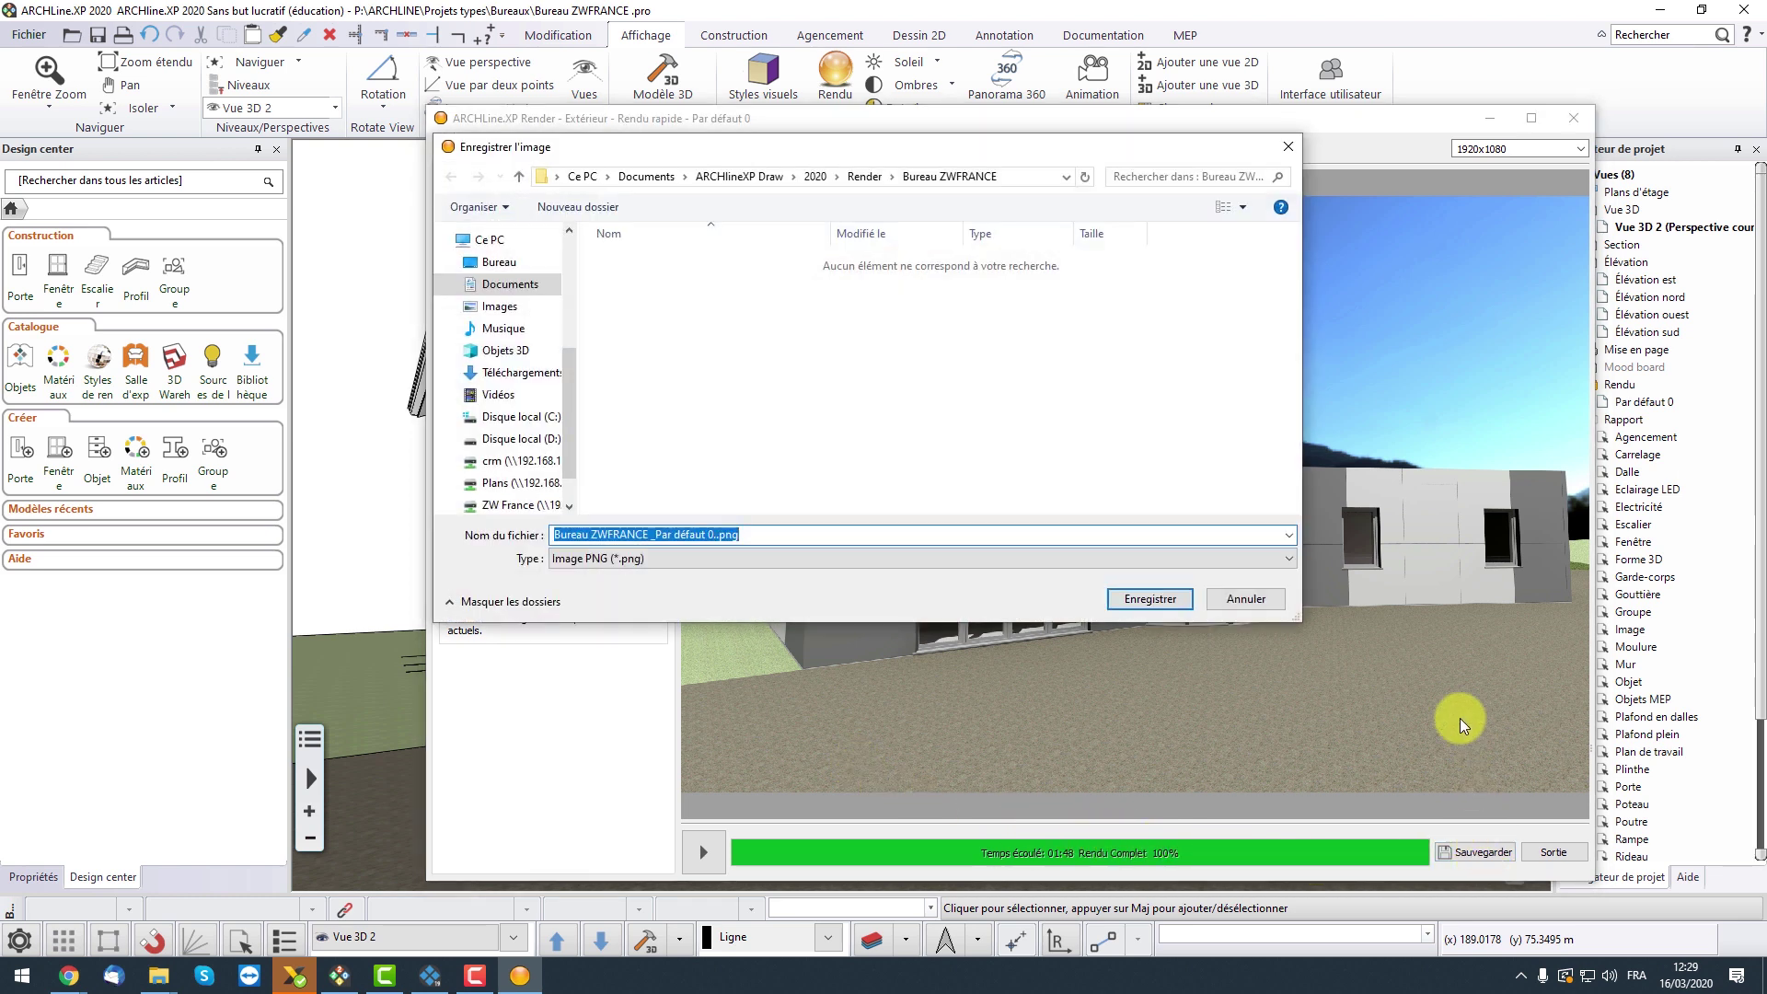
pyautogui.moveTo(762, 536); pyautogui.dragTo(525, 527)
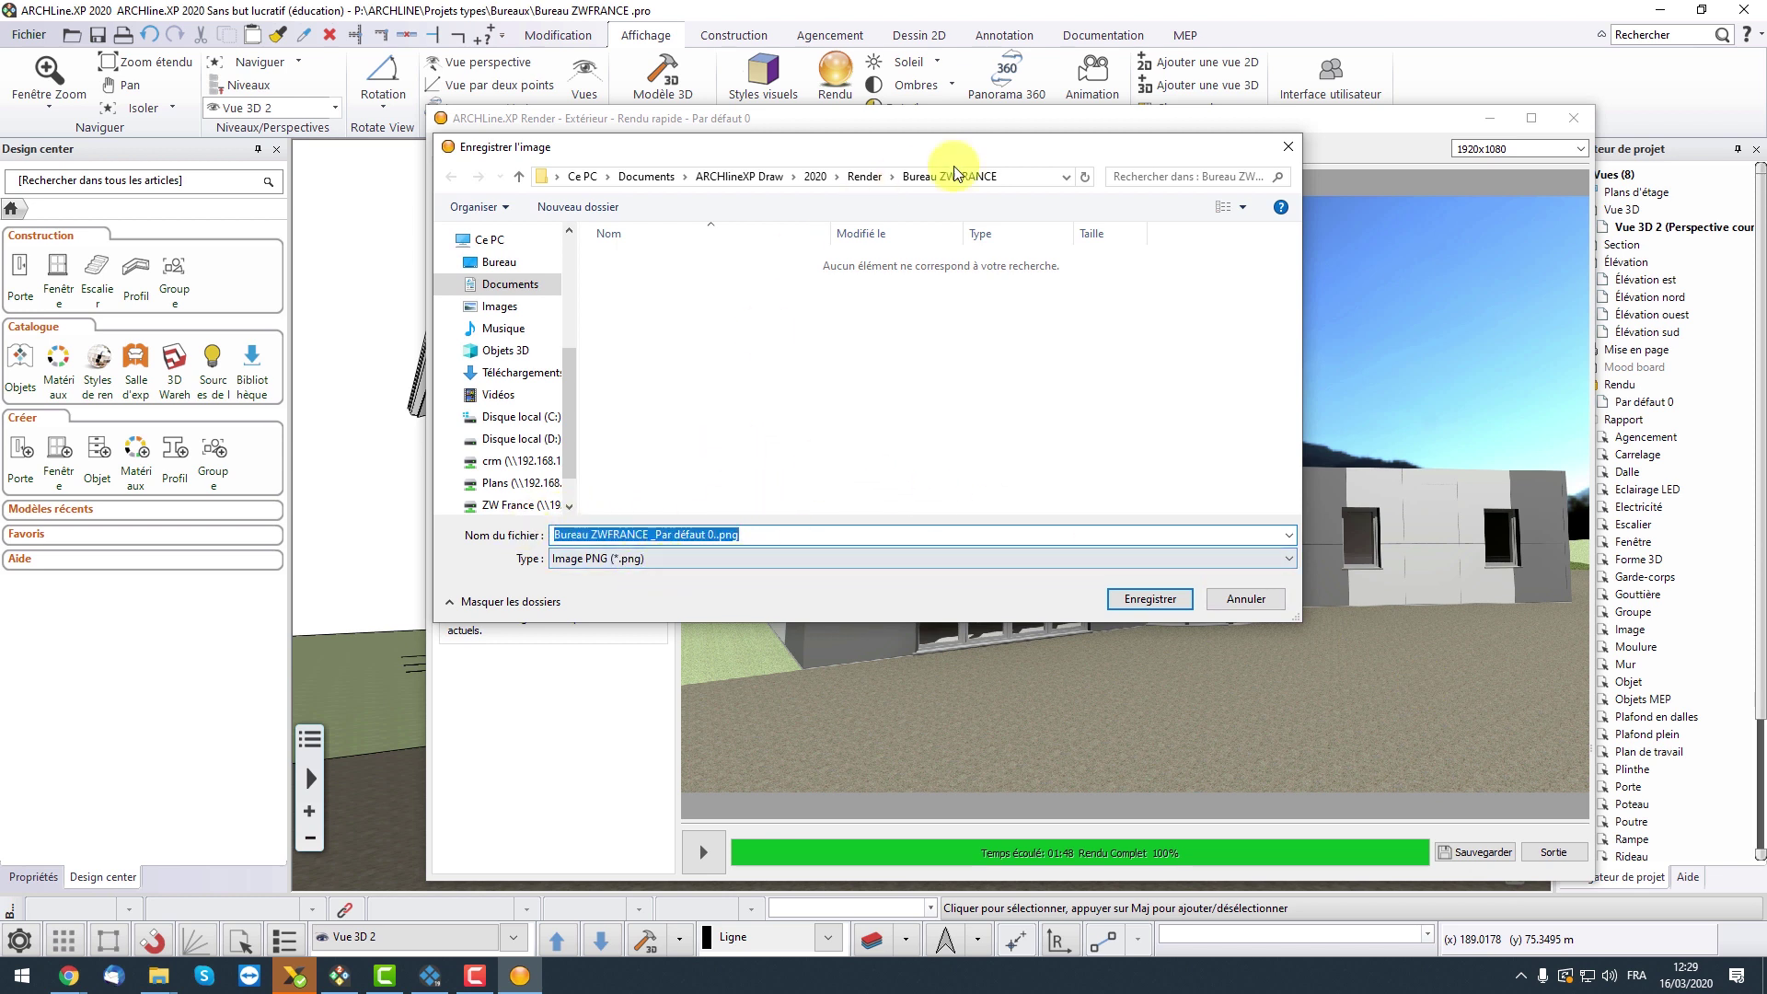
pyautogui.click(1287, 145)
# Move the render window aside to reveal the project's render list, and close the finished render.
pyautogui.moveTo(1249, 146); pyautogui.dragTo(958, 248)
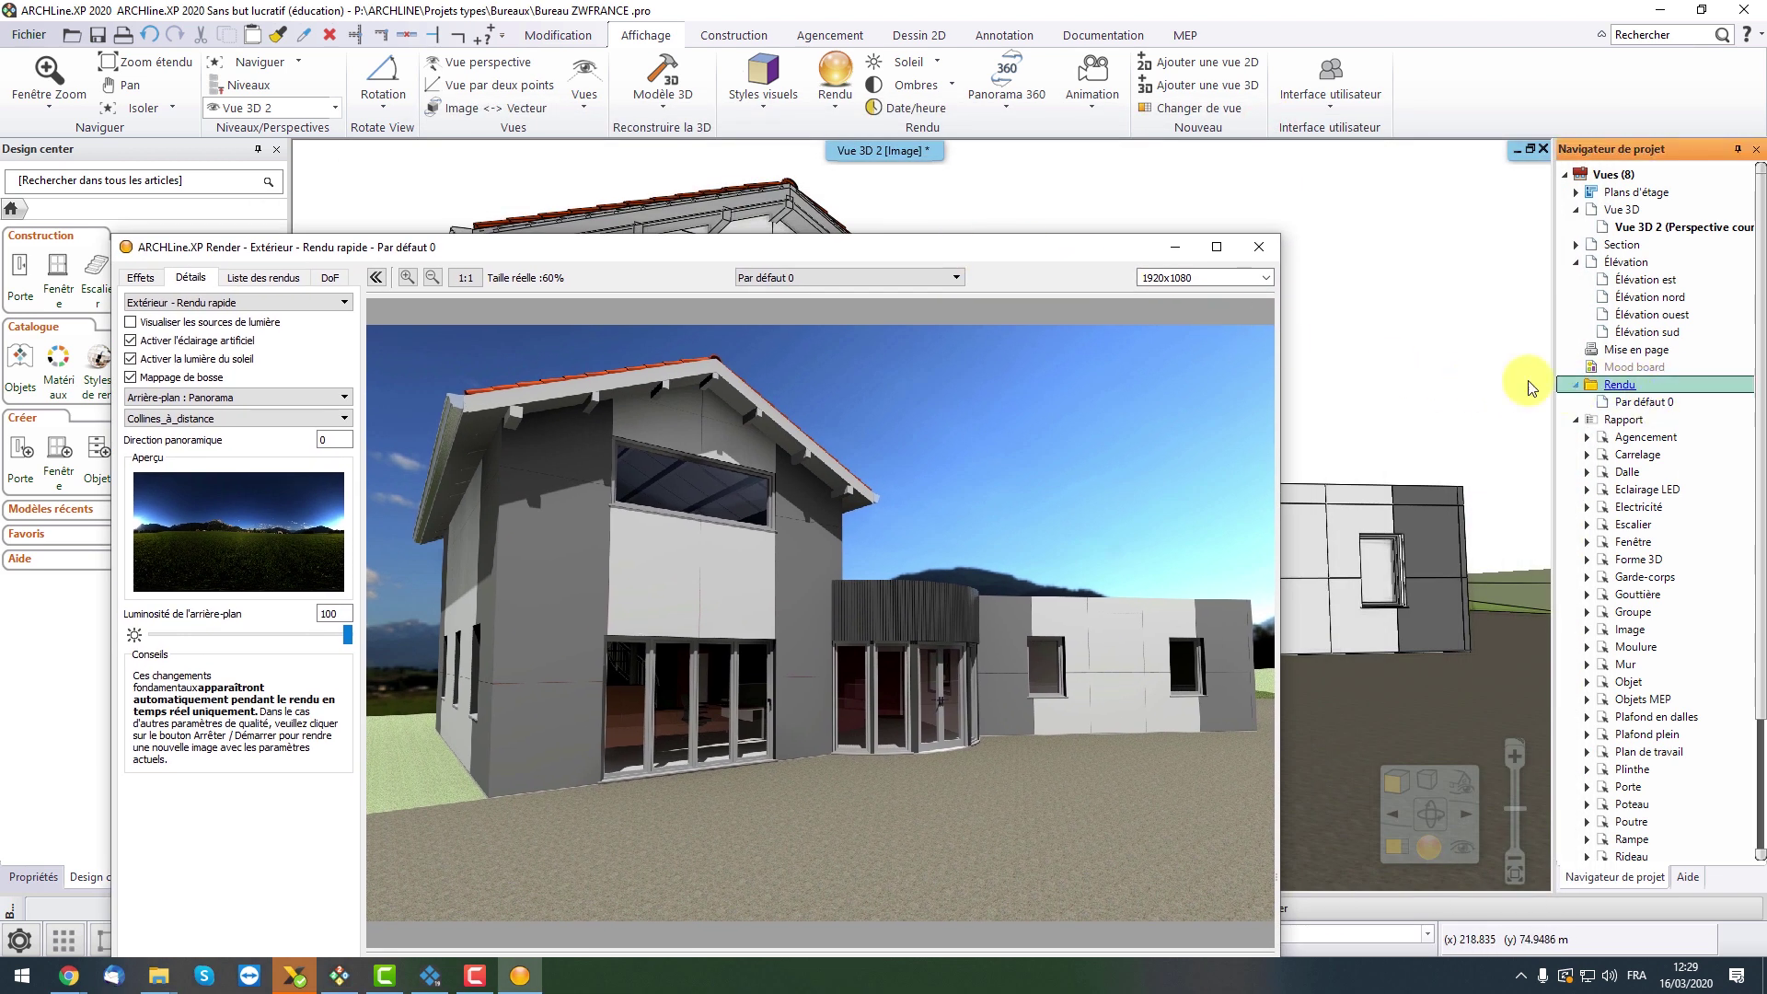
pyautogui.moveTo(941, 258); pyautogui.dragTo(1173, 143)
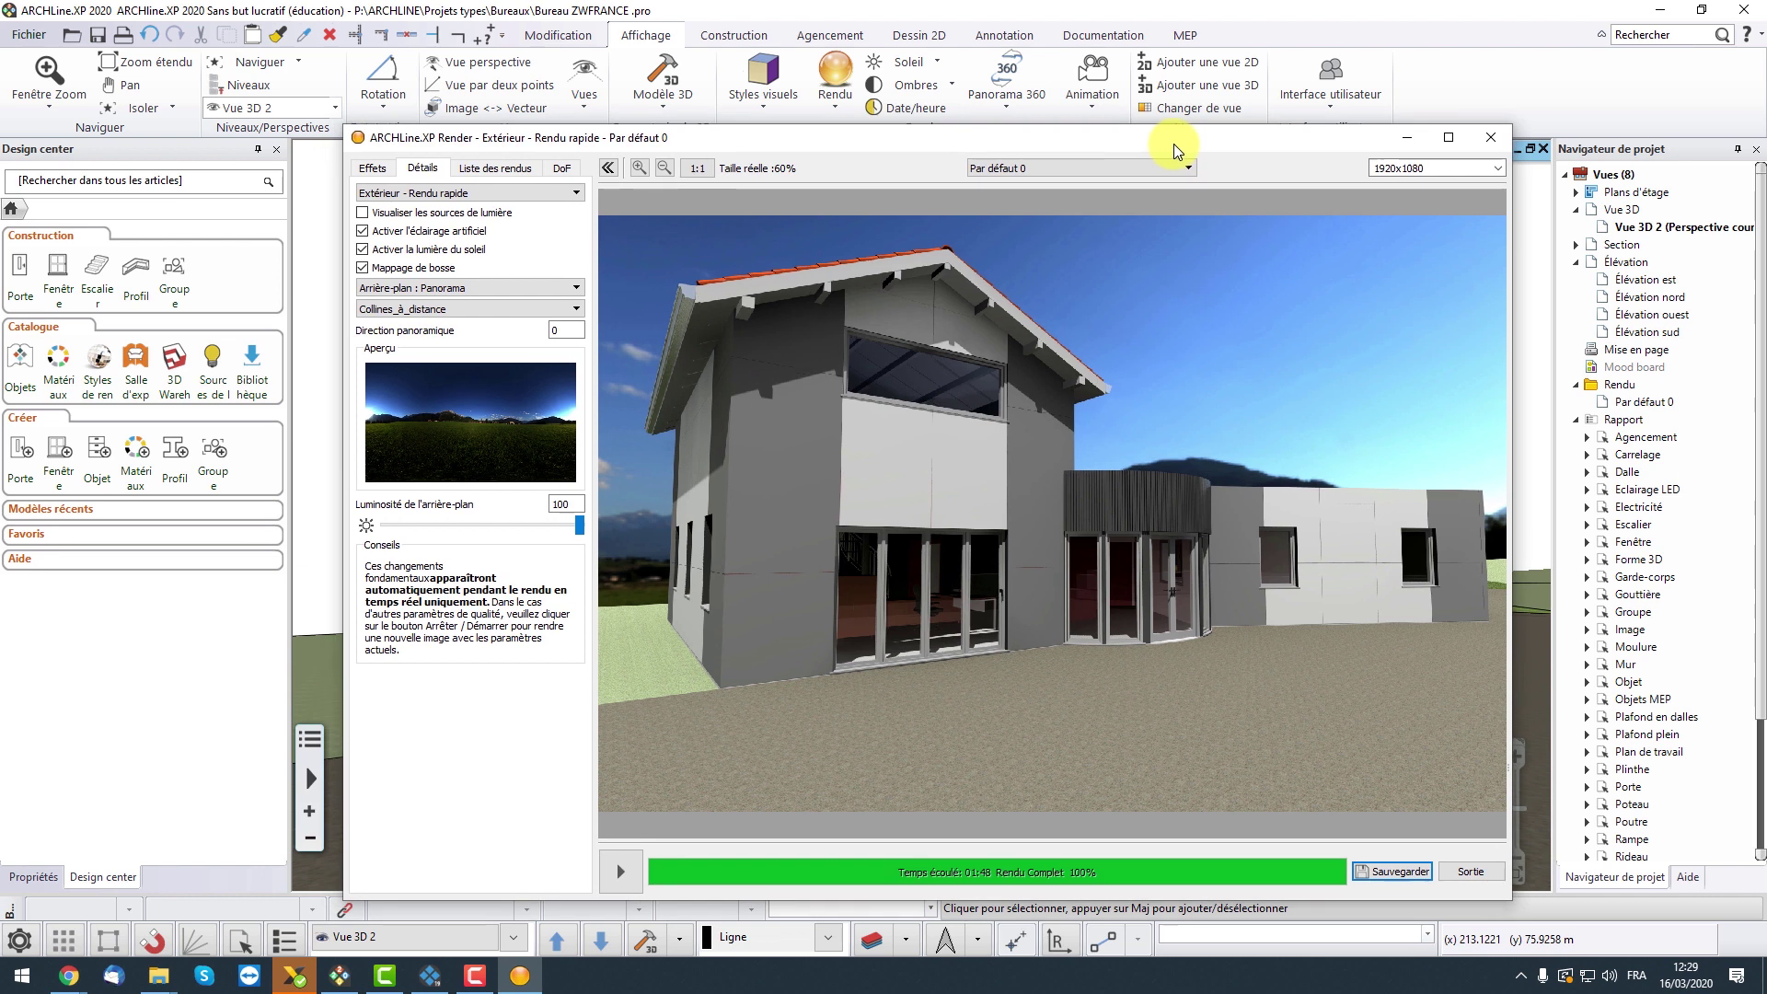
pyautogui.click(1491, 140)
pyautogui.click(877, 499)
# Launch a standalone real-time render of the current 3D view.
pyautogui.click(835, 103)
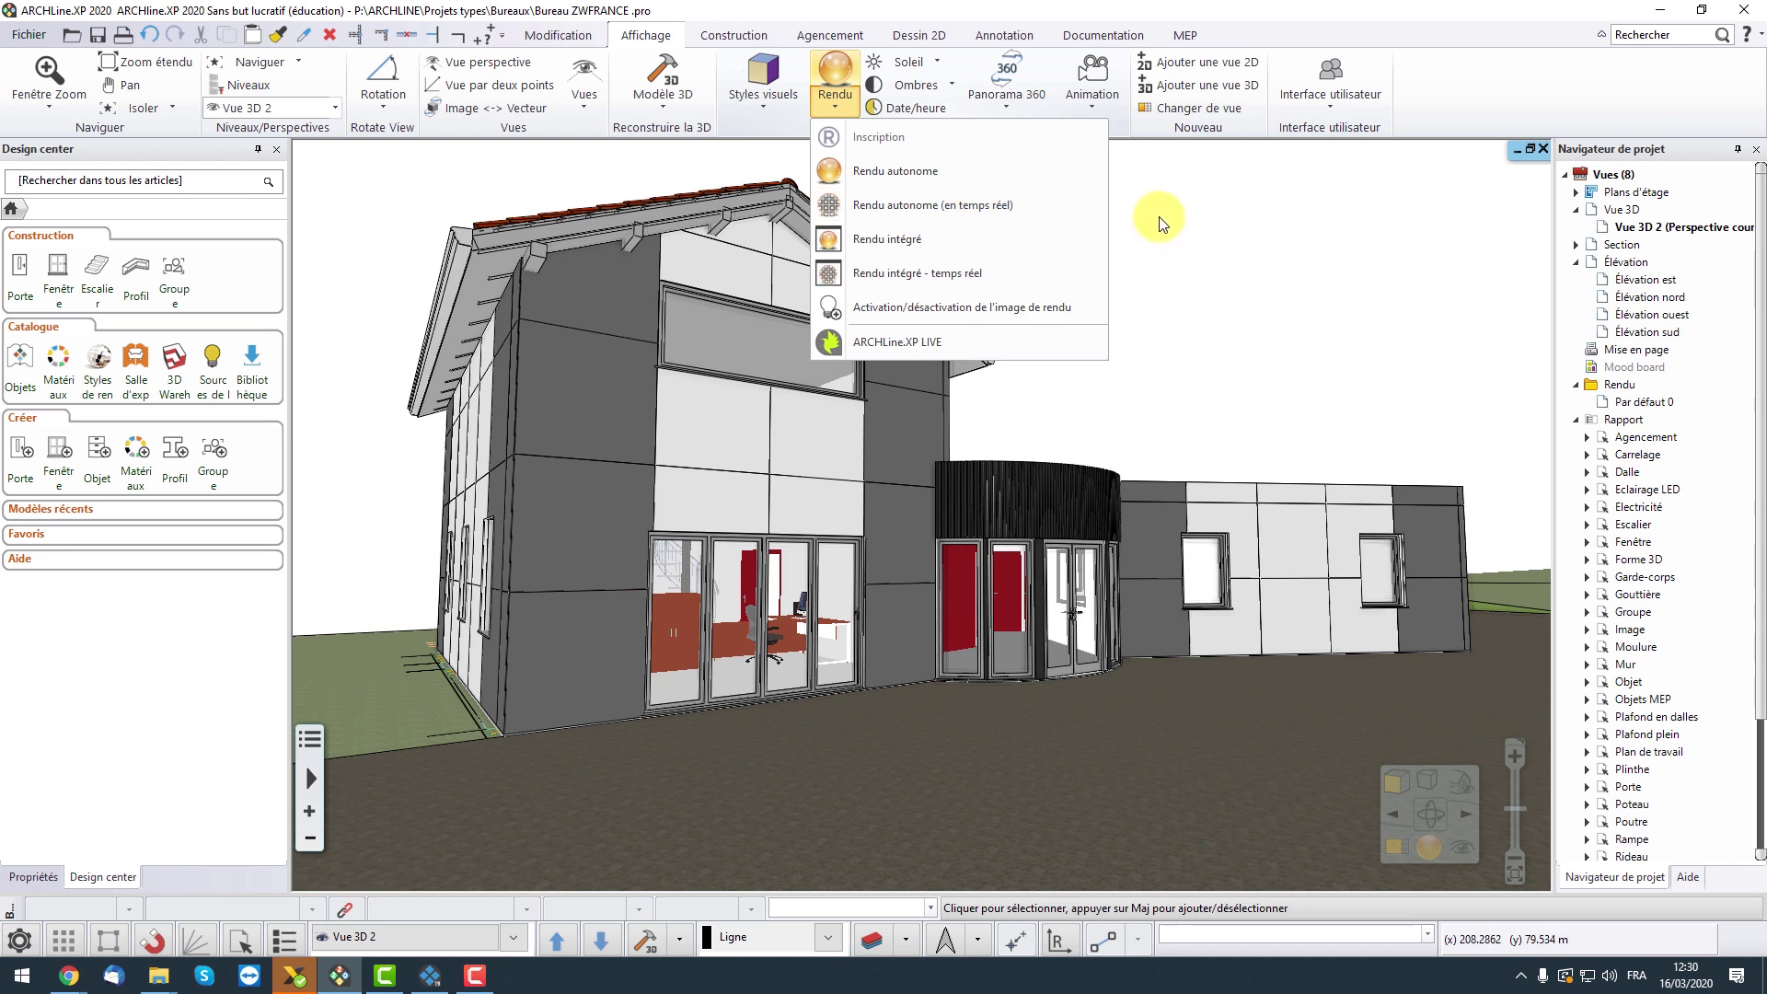
pyautogui.click(1075, 205)
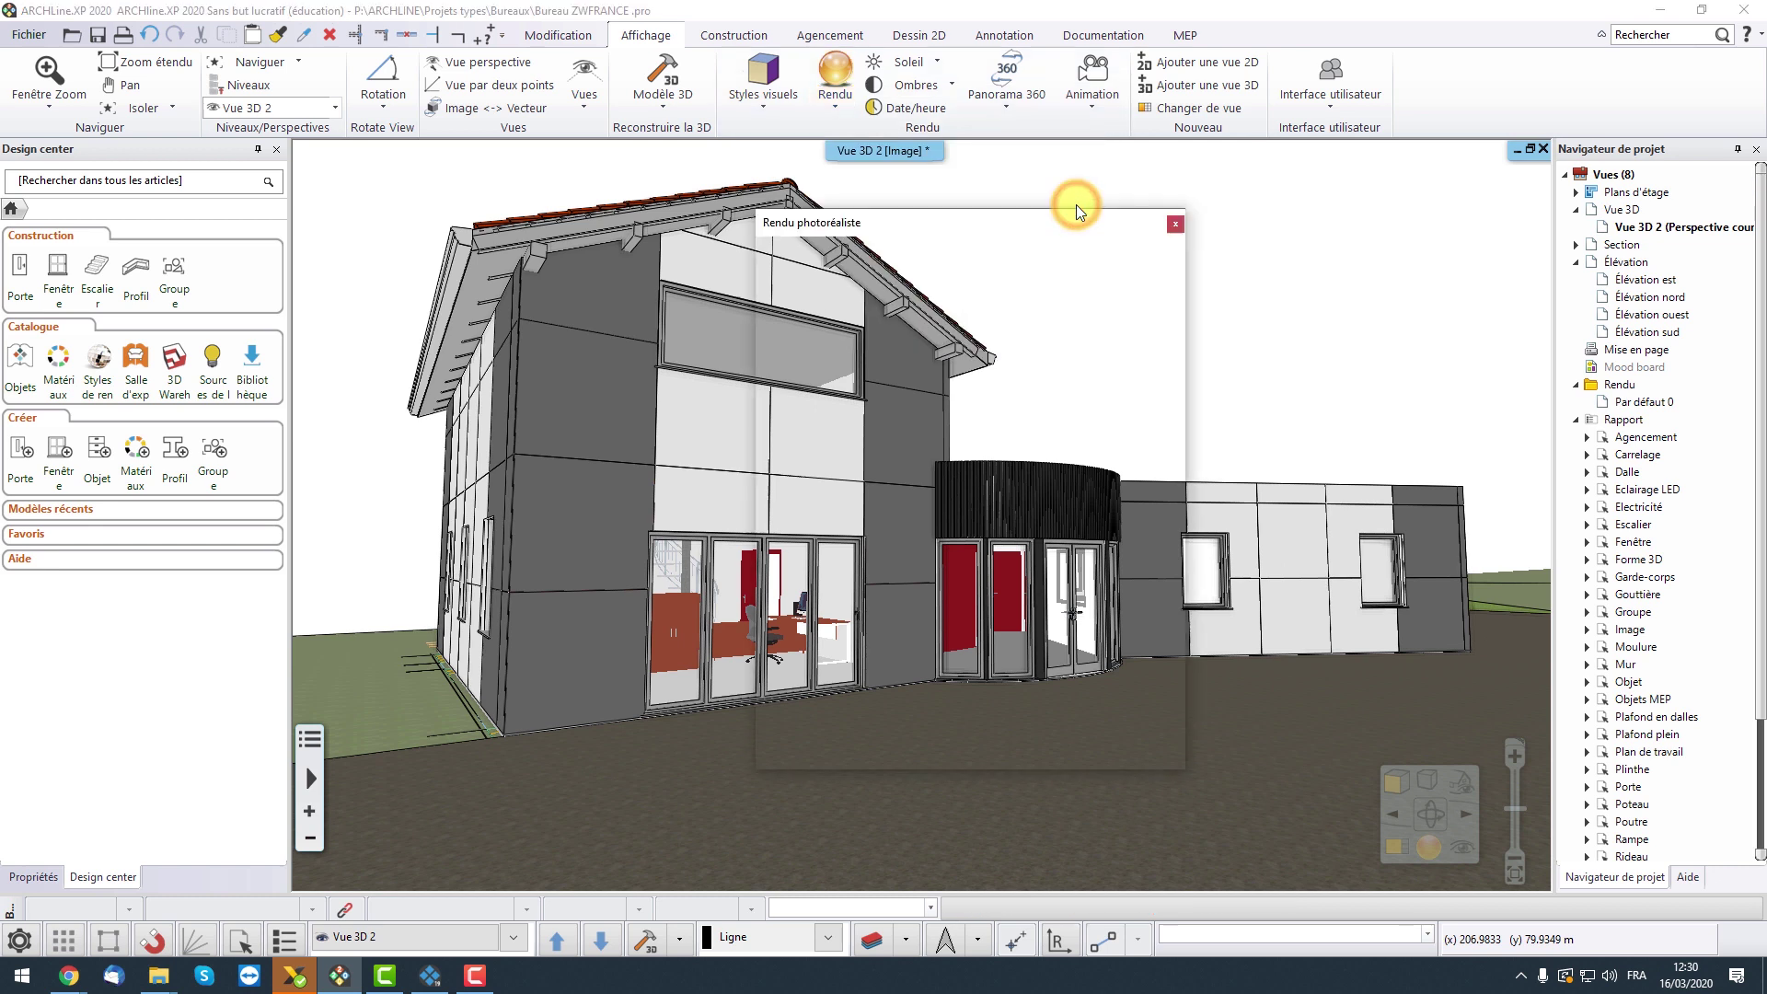
pyautogui.click(926, 725)
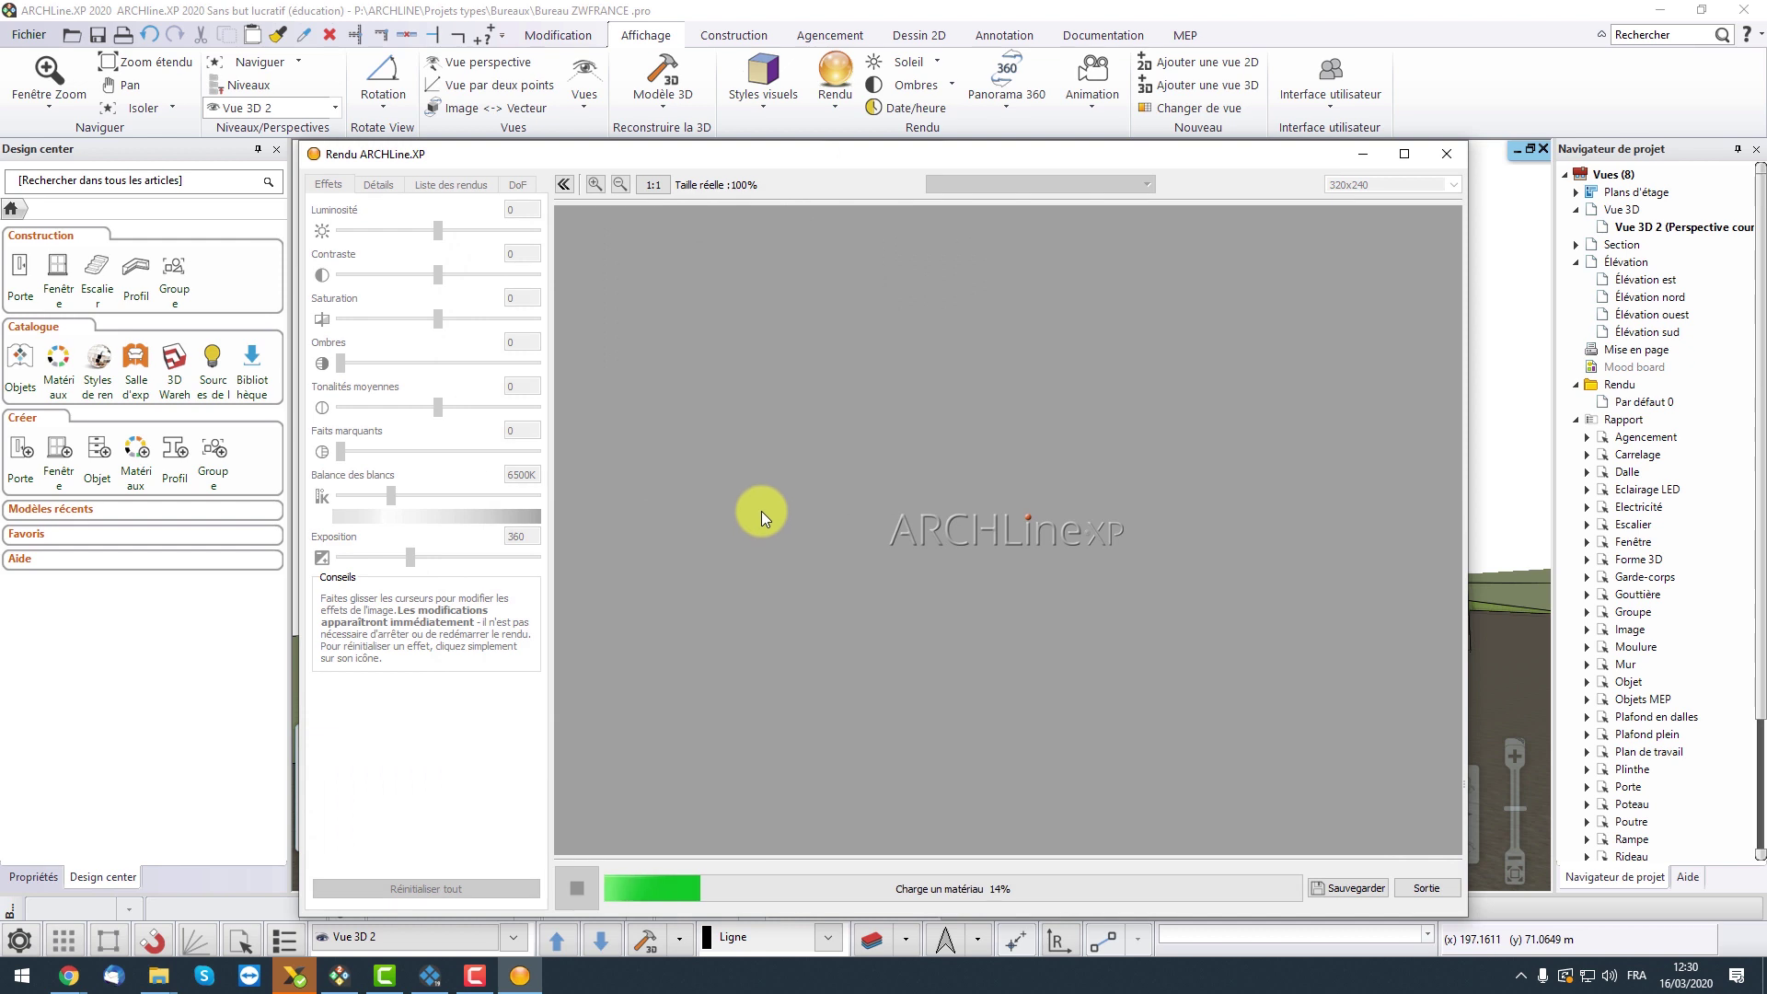
# Examine the real-time render of the building alongside the 3D view, and return to the model.
pyautogui.moveTo(741, 143); pyautogui.dragTo(924, 126)
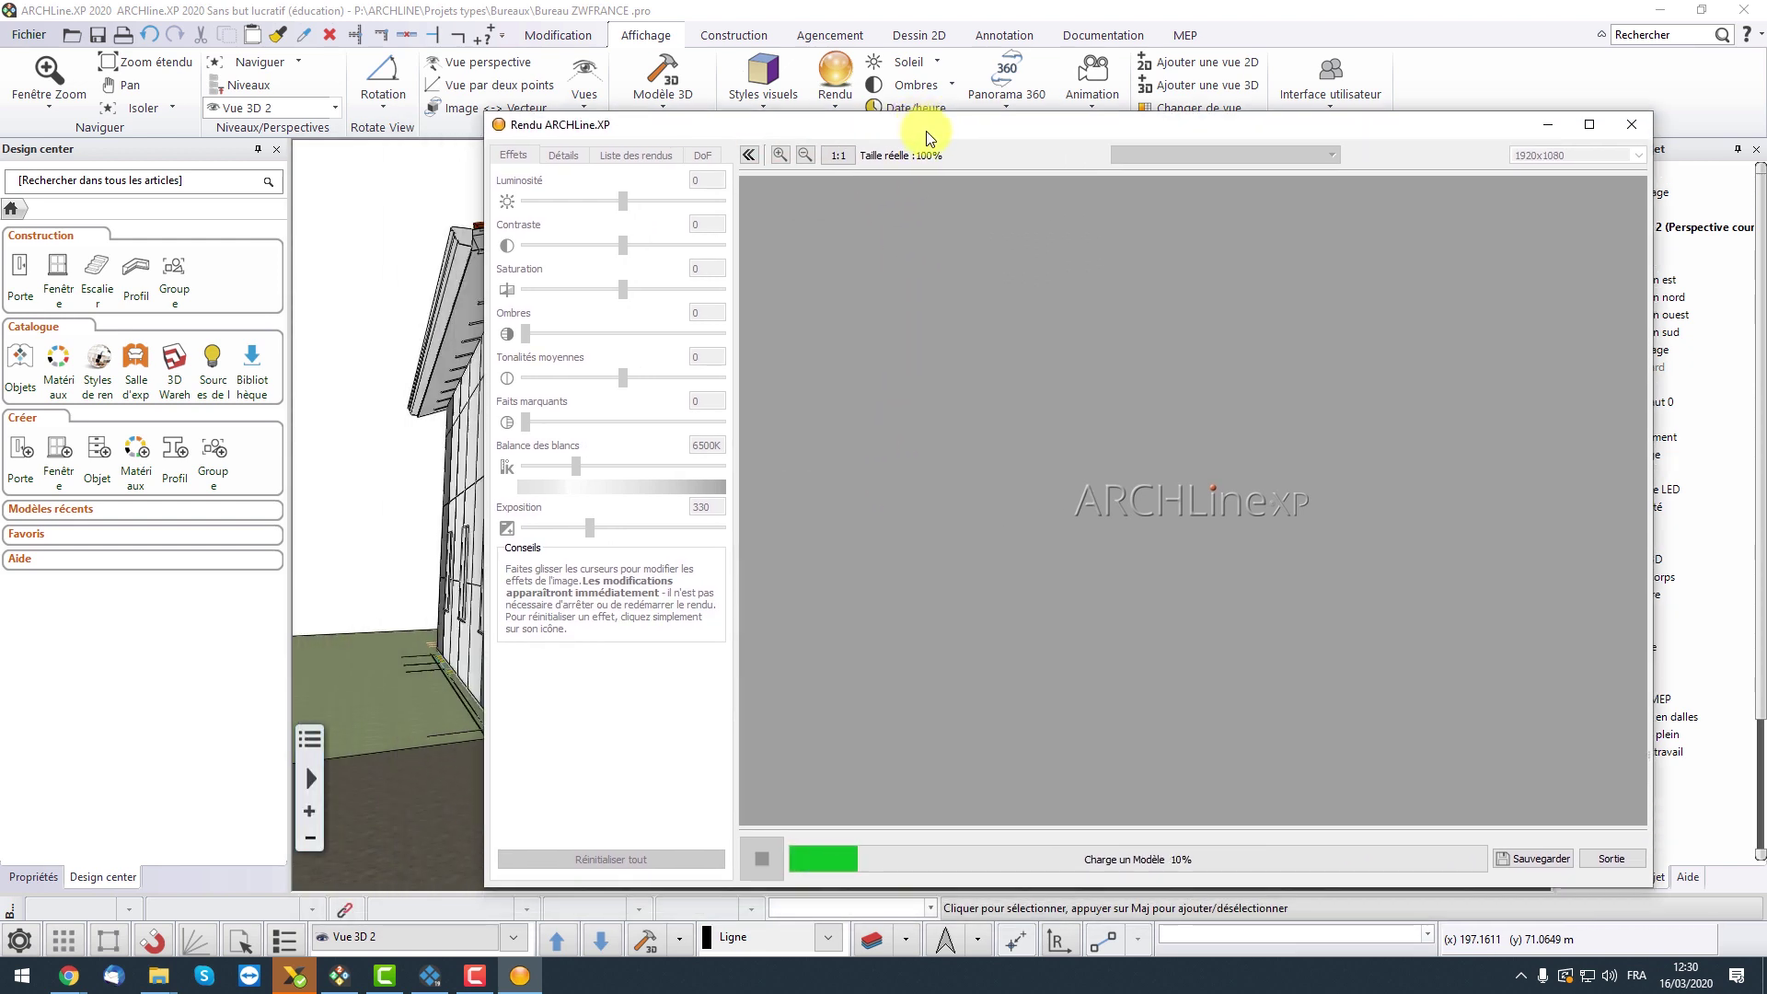
pyautogui.moveTo(591, 129); pyautogui.dragTo(559, 107)
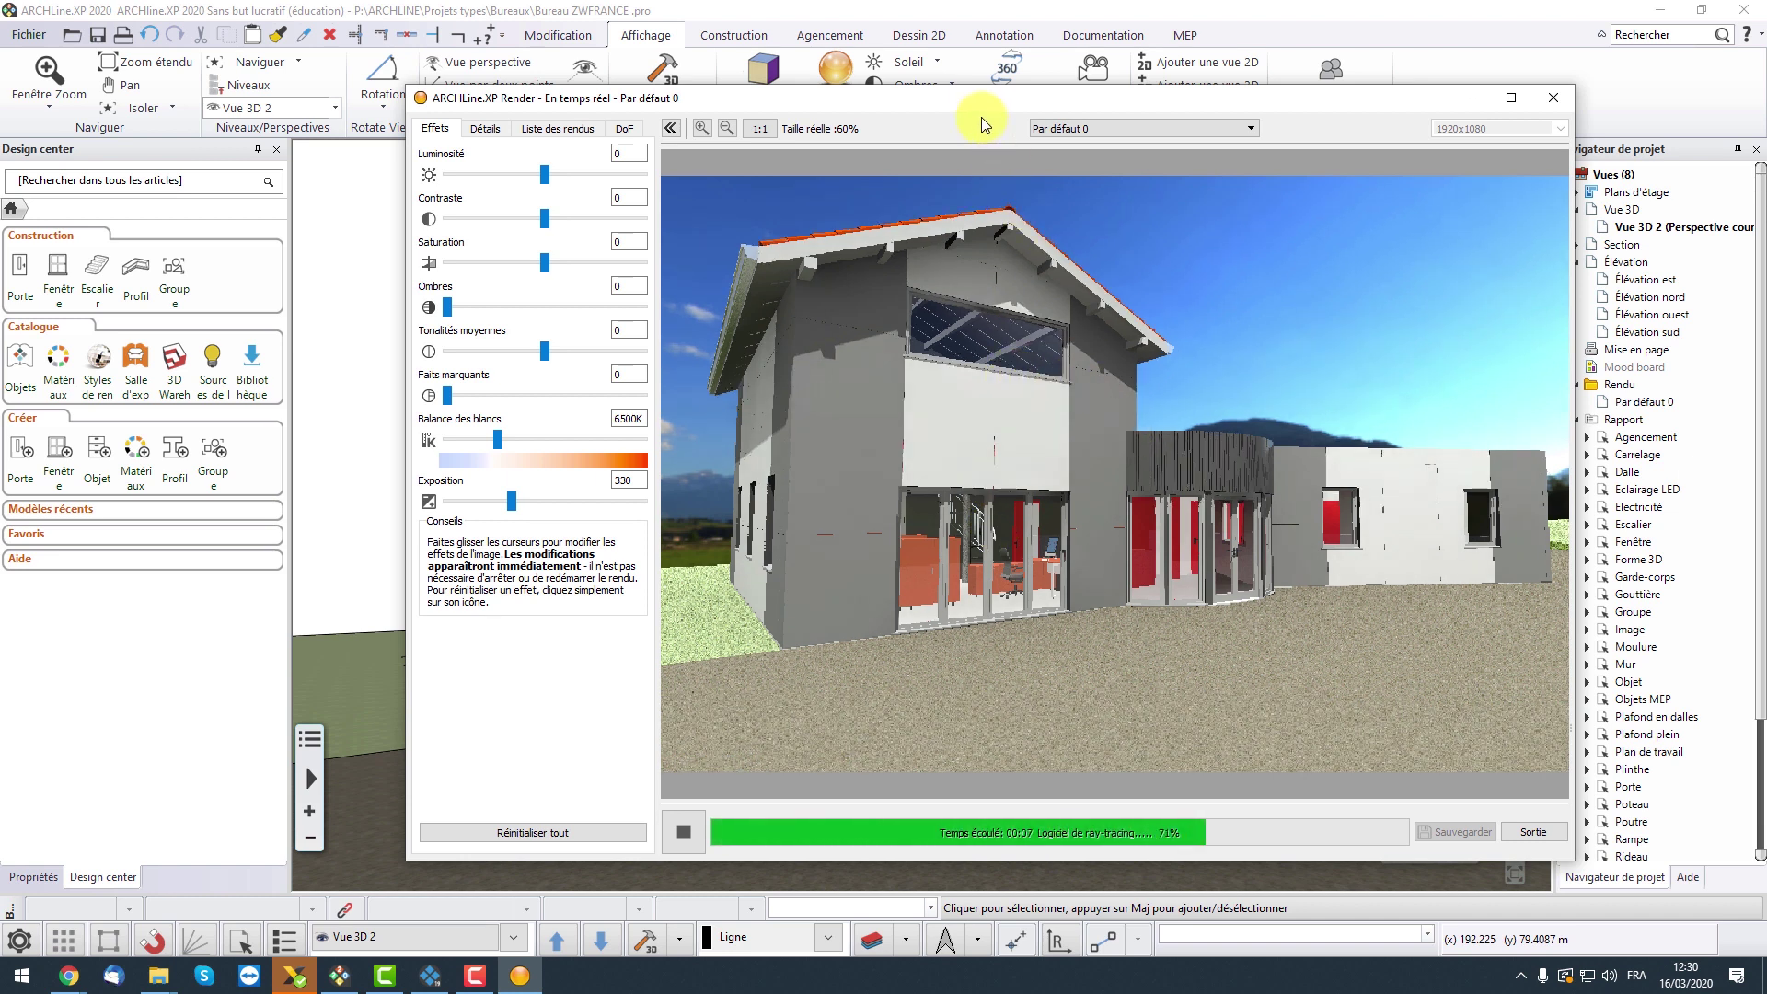
pyautogui.moveTo(1079, 409)
pyautogui.mouseDown()
pyautogui.moveTo(1057, 331)
pyautogui.moveTo(1100, 379)
pyautogui.moveTo(1076, 386)
pyautogui.mouseUp()
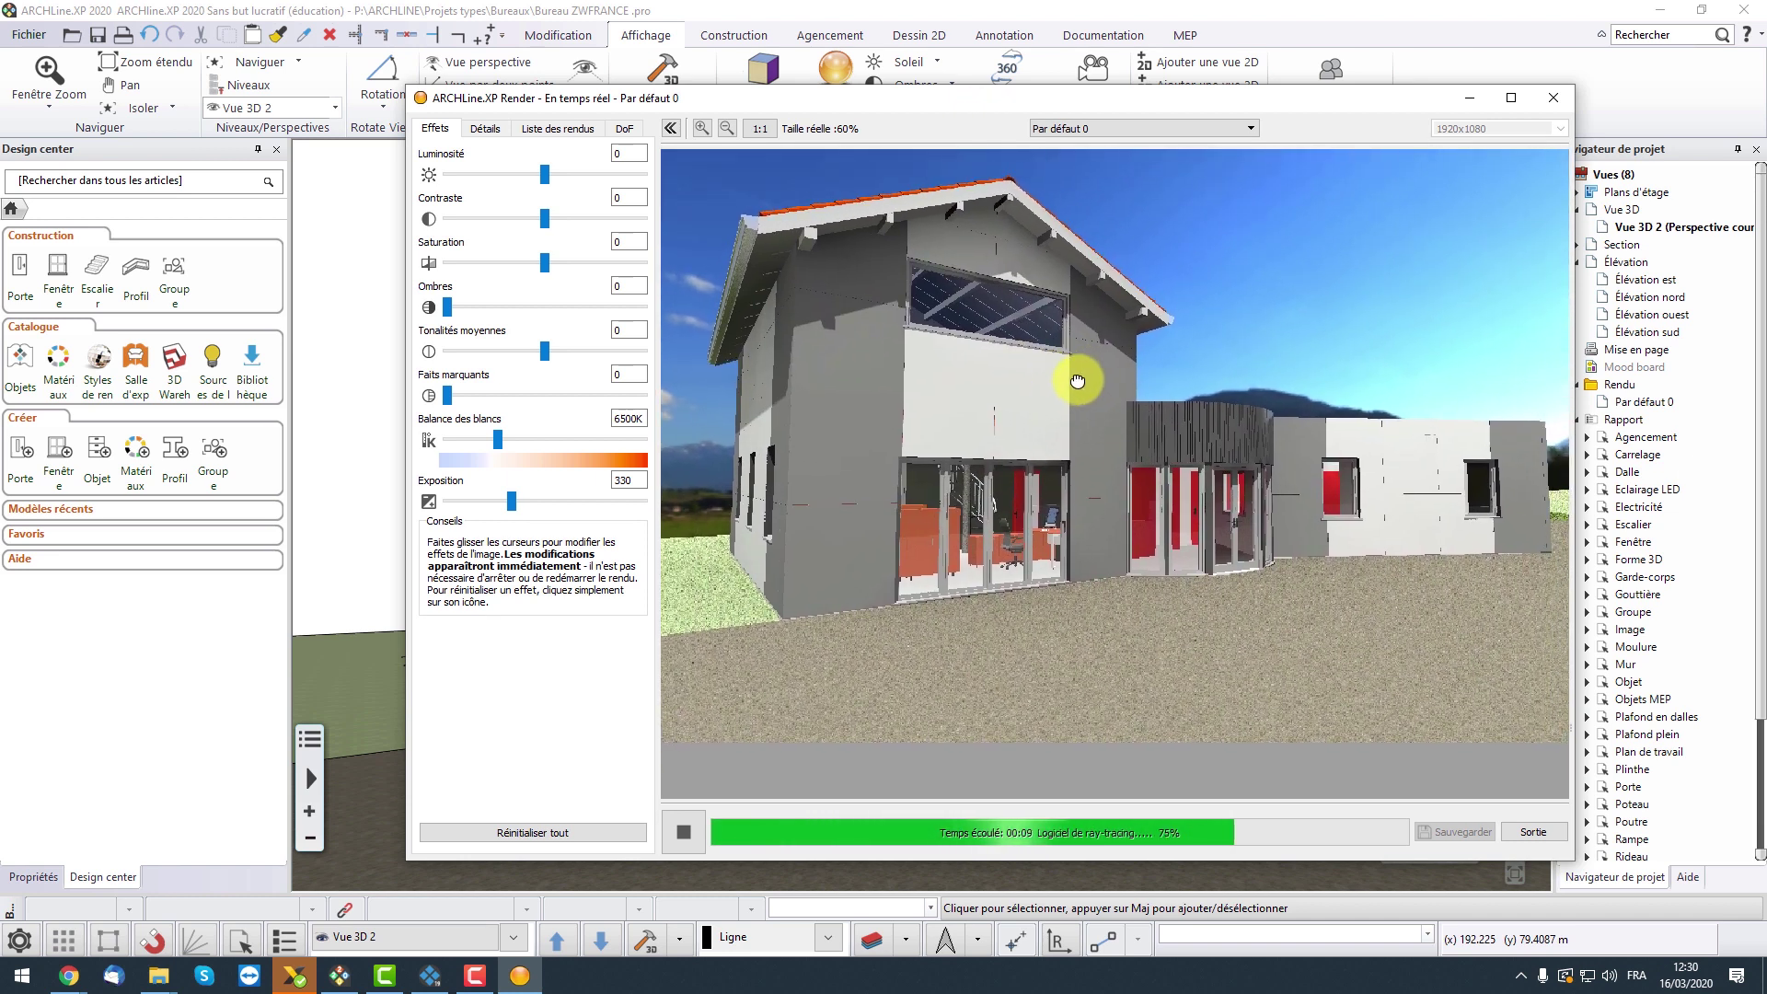
pyautogui.moveTo(984, 101); pyautogui.dragTo(1029, 99)
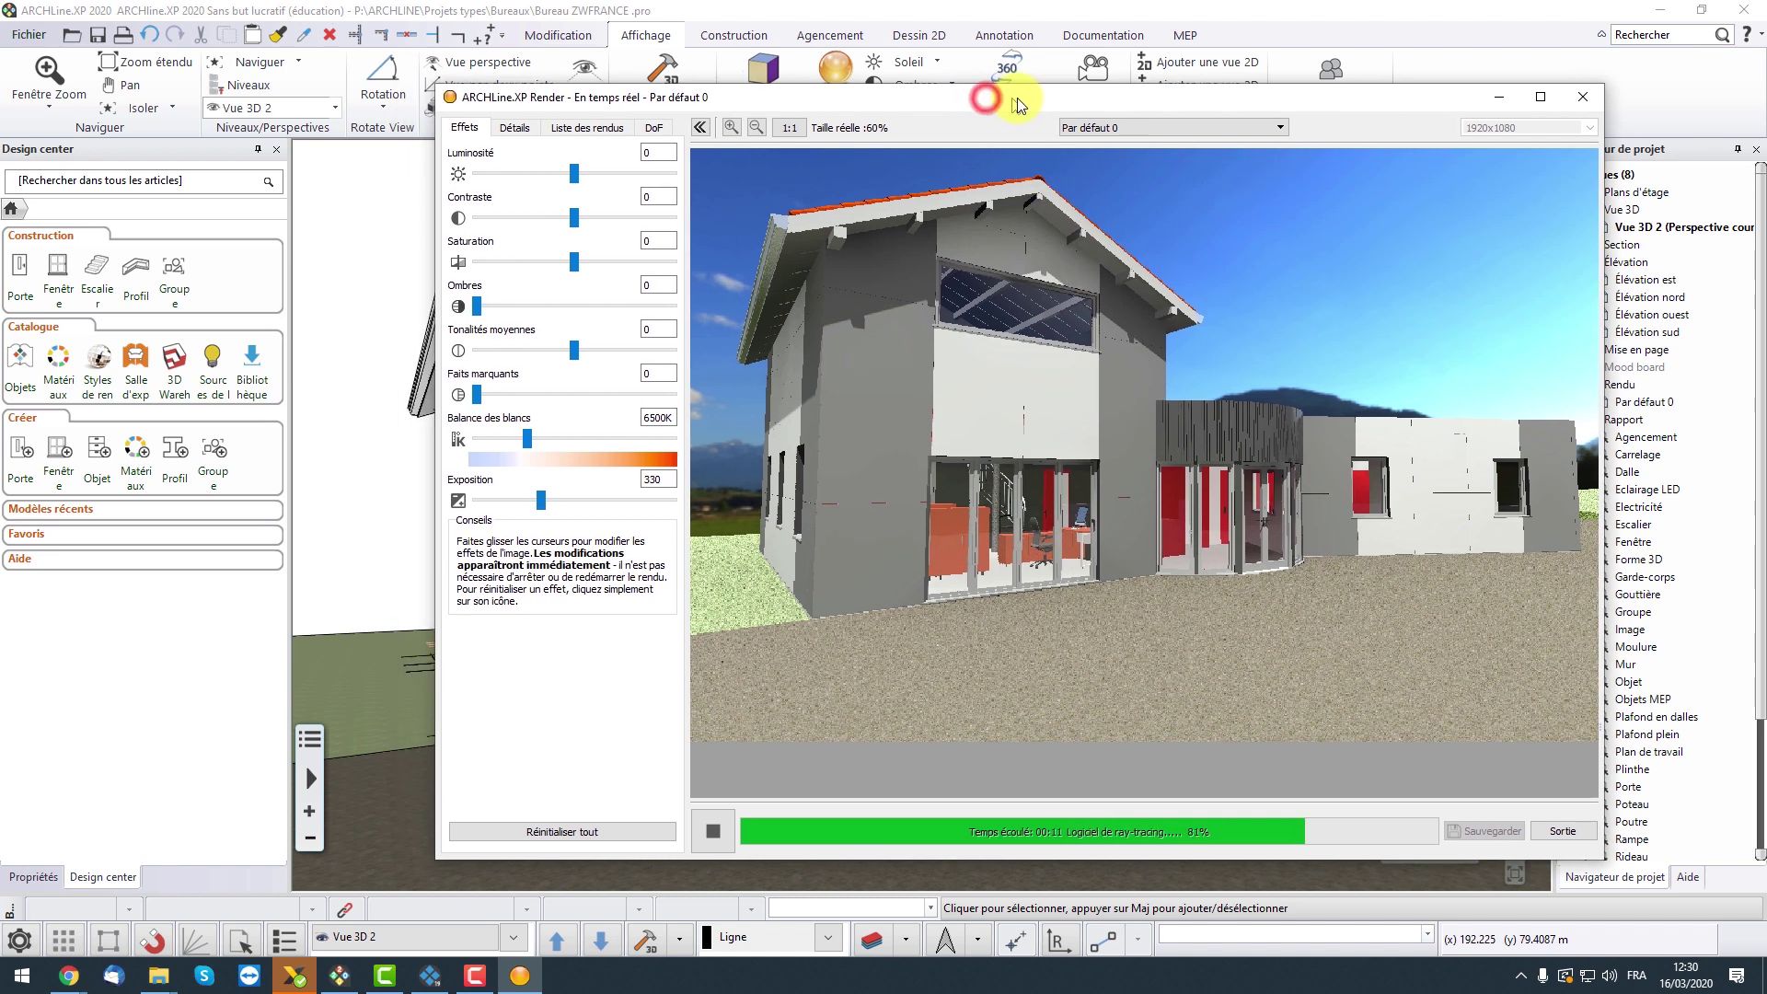
pyautogui.click(393, 284)
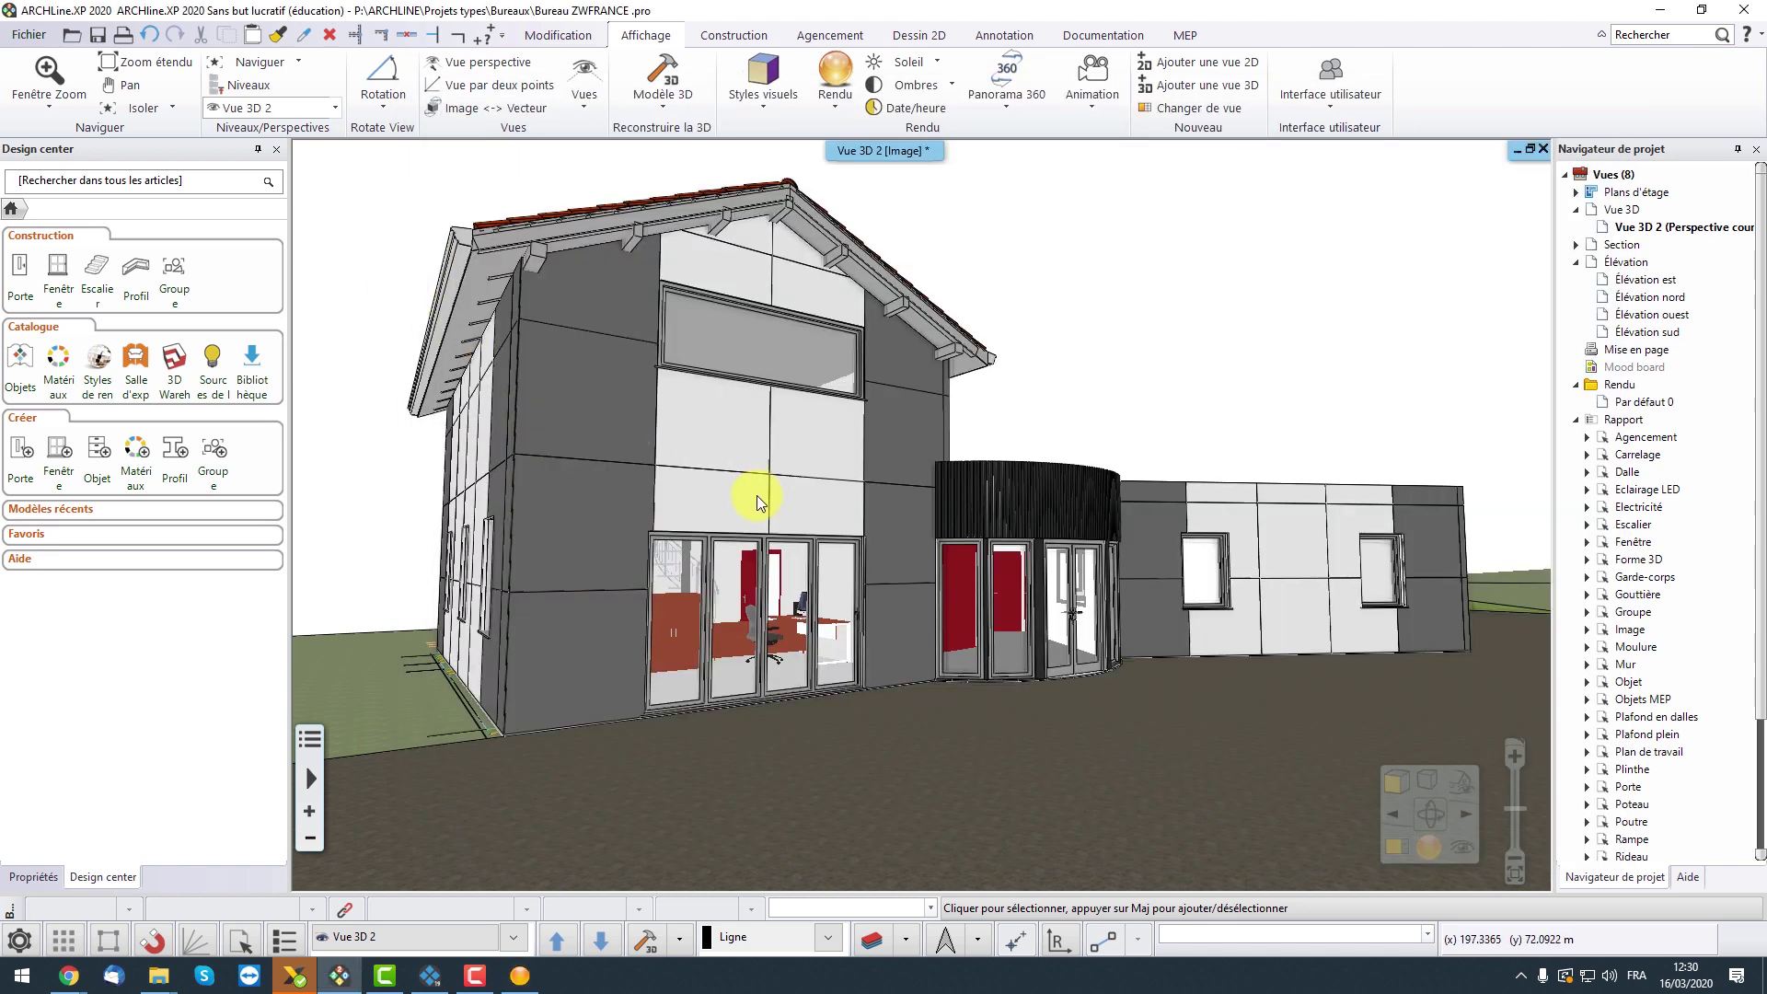
# Orbit the 3D view to the building's windowed side facade and examine the matching real-time render.
pyautogui.moveTo(752, 543); pyautogui.dragTo(935, 565, button='middle')
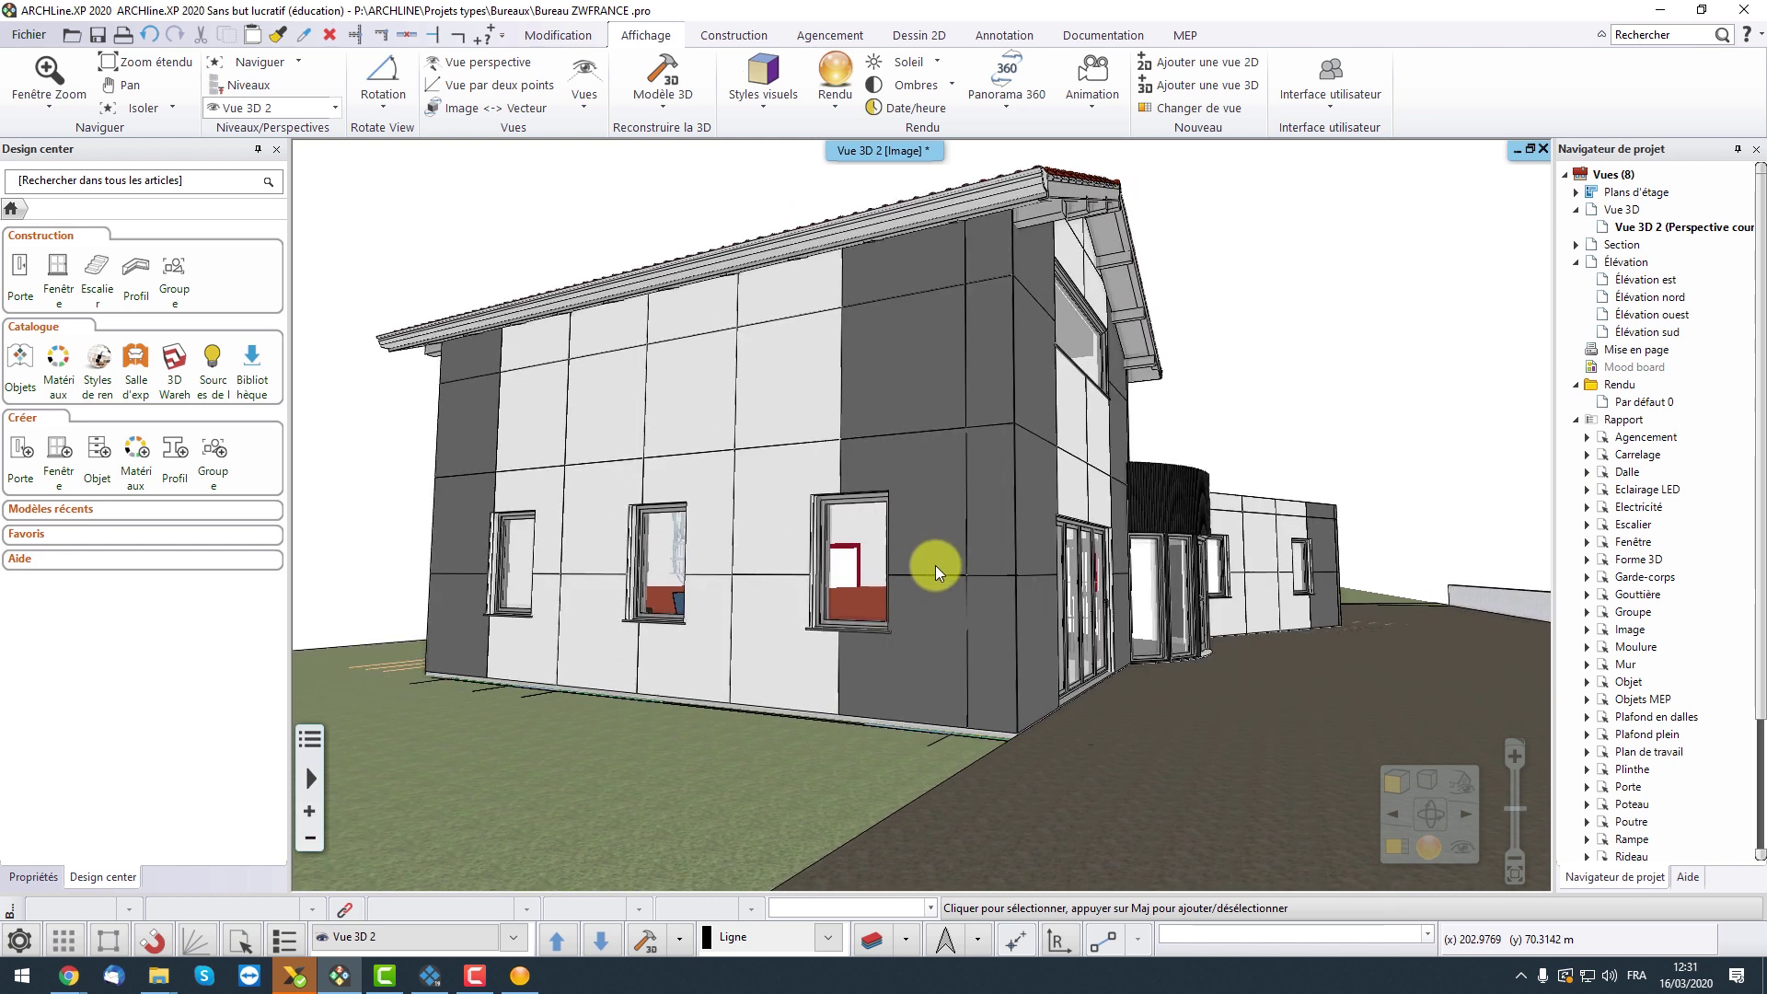
pyautogui.click(520, 975)
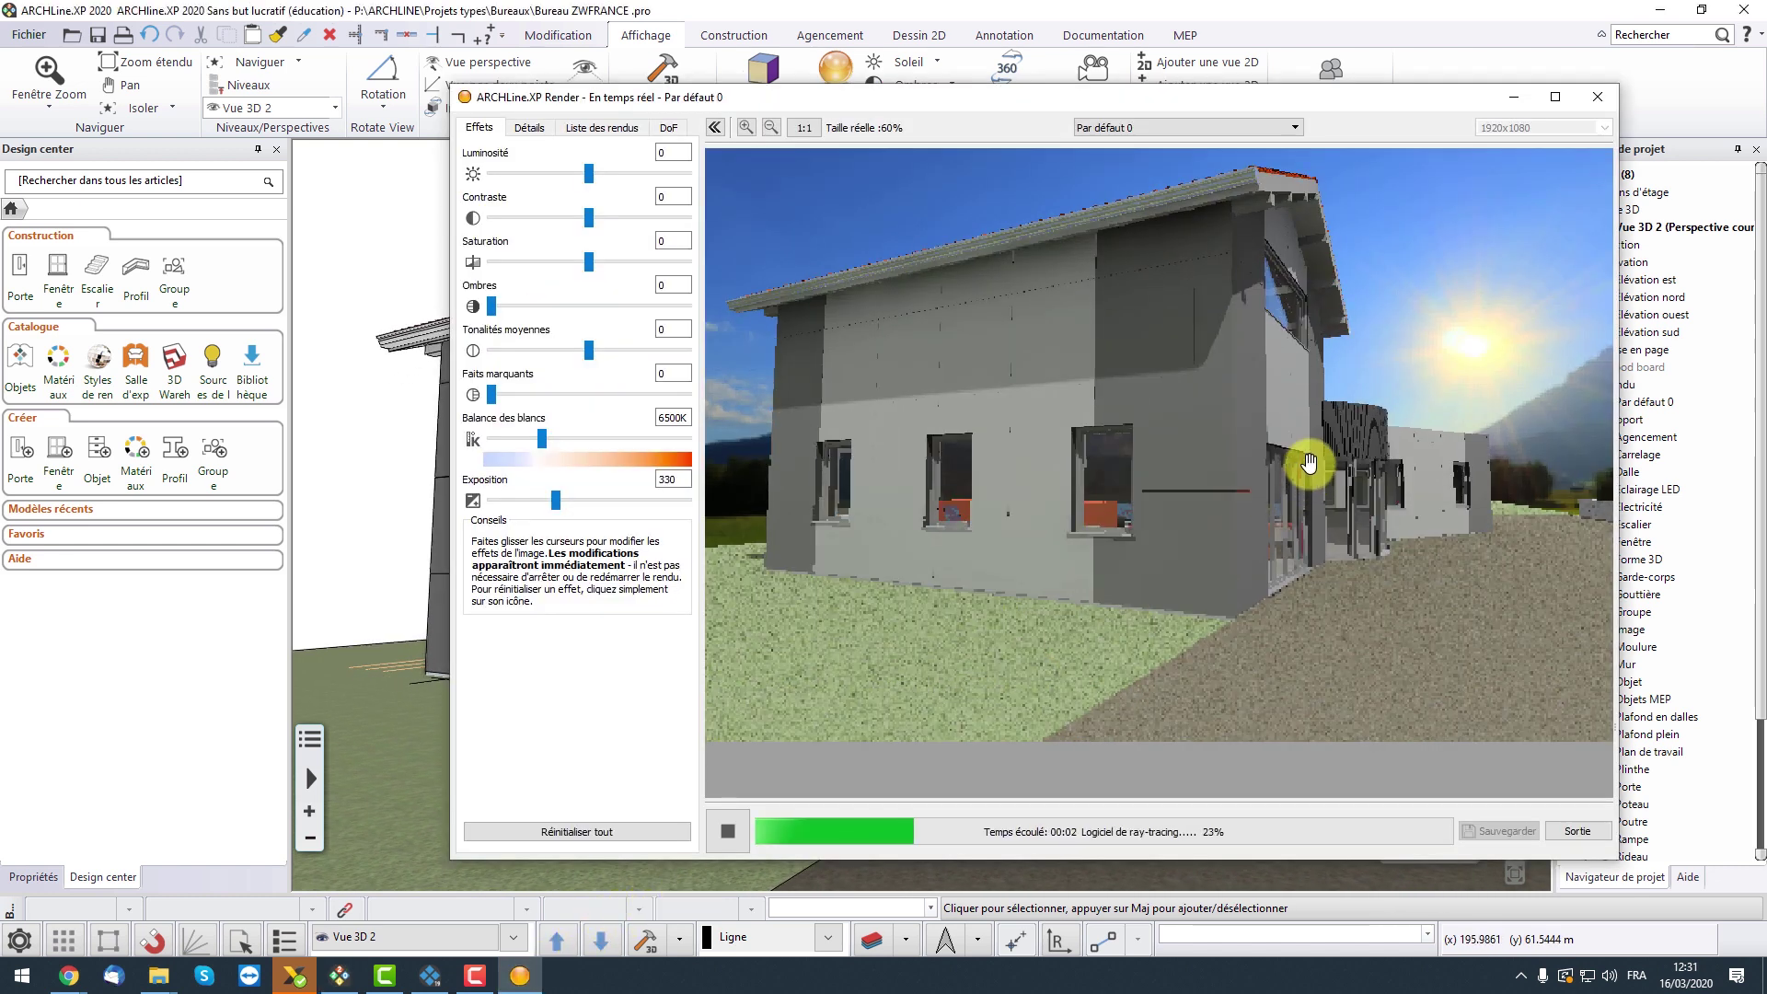
pyautogui.scroll(-1, 1194, 474)
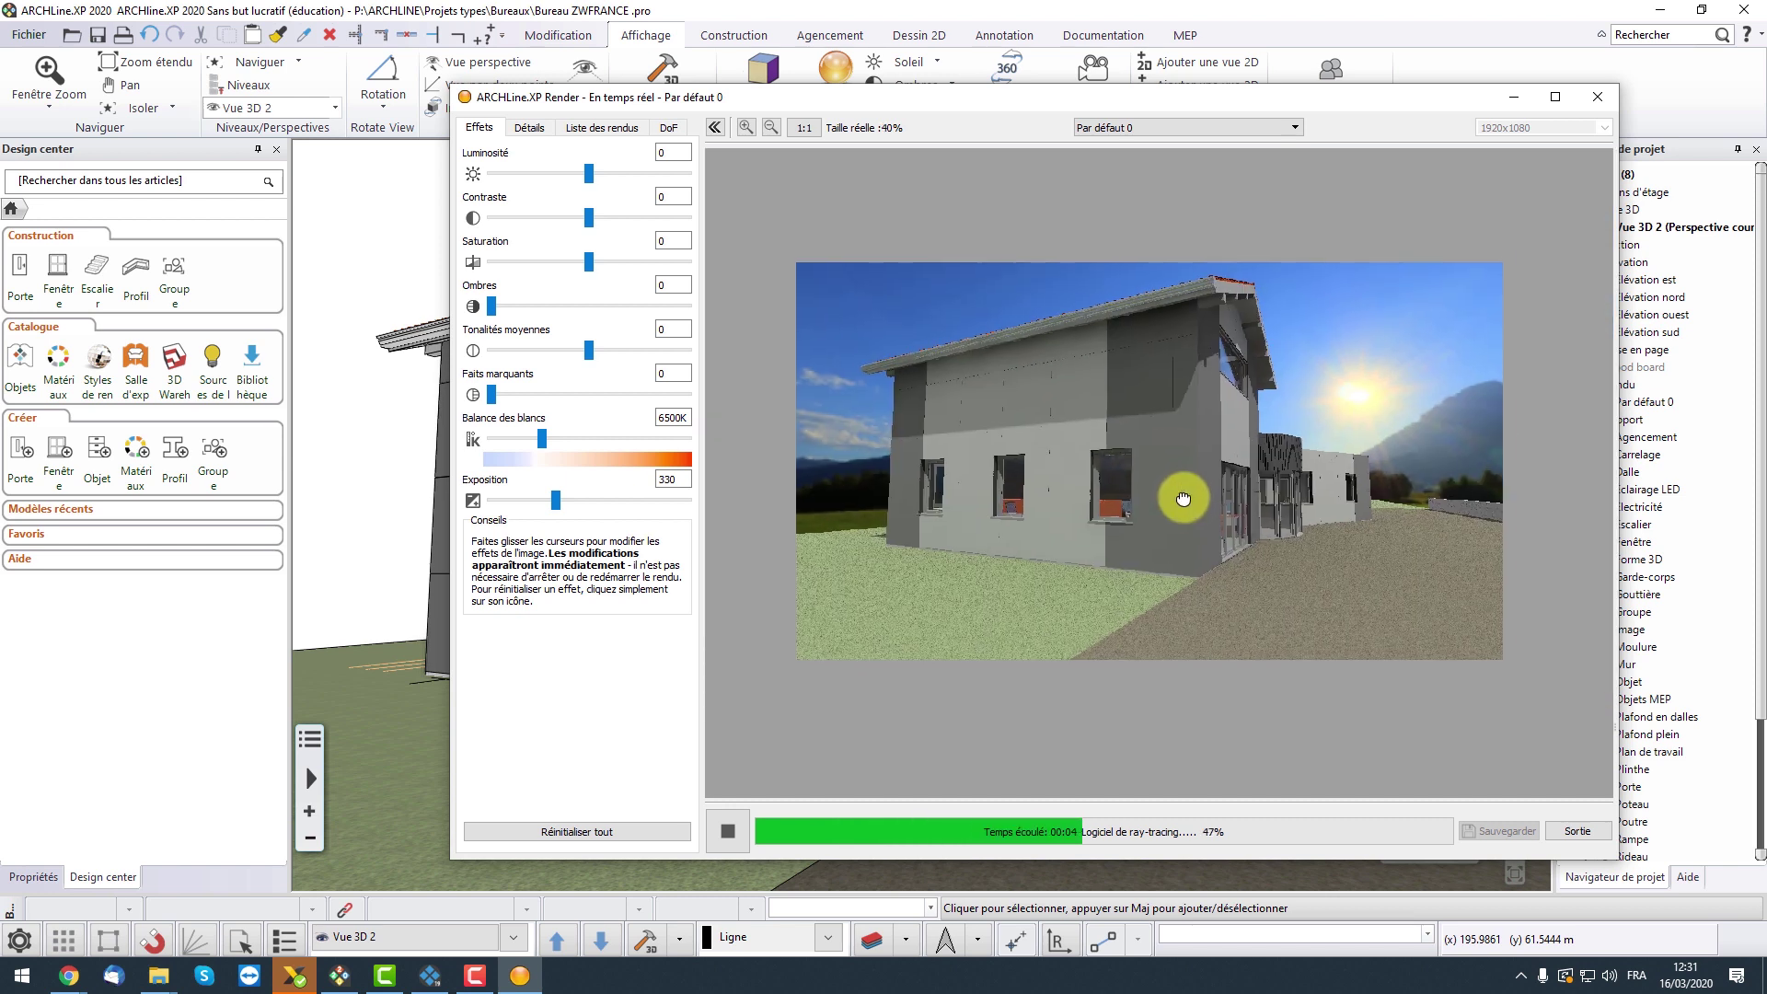
pyautogui.scroll(1, 1187, 497)
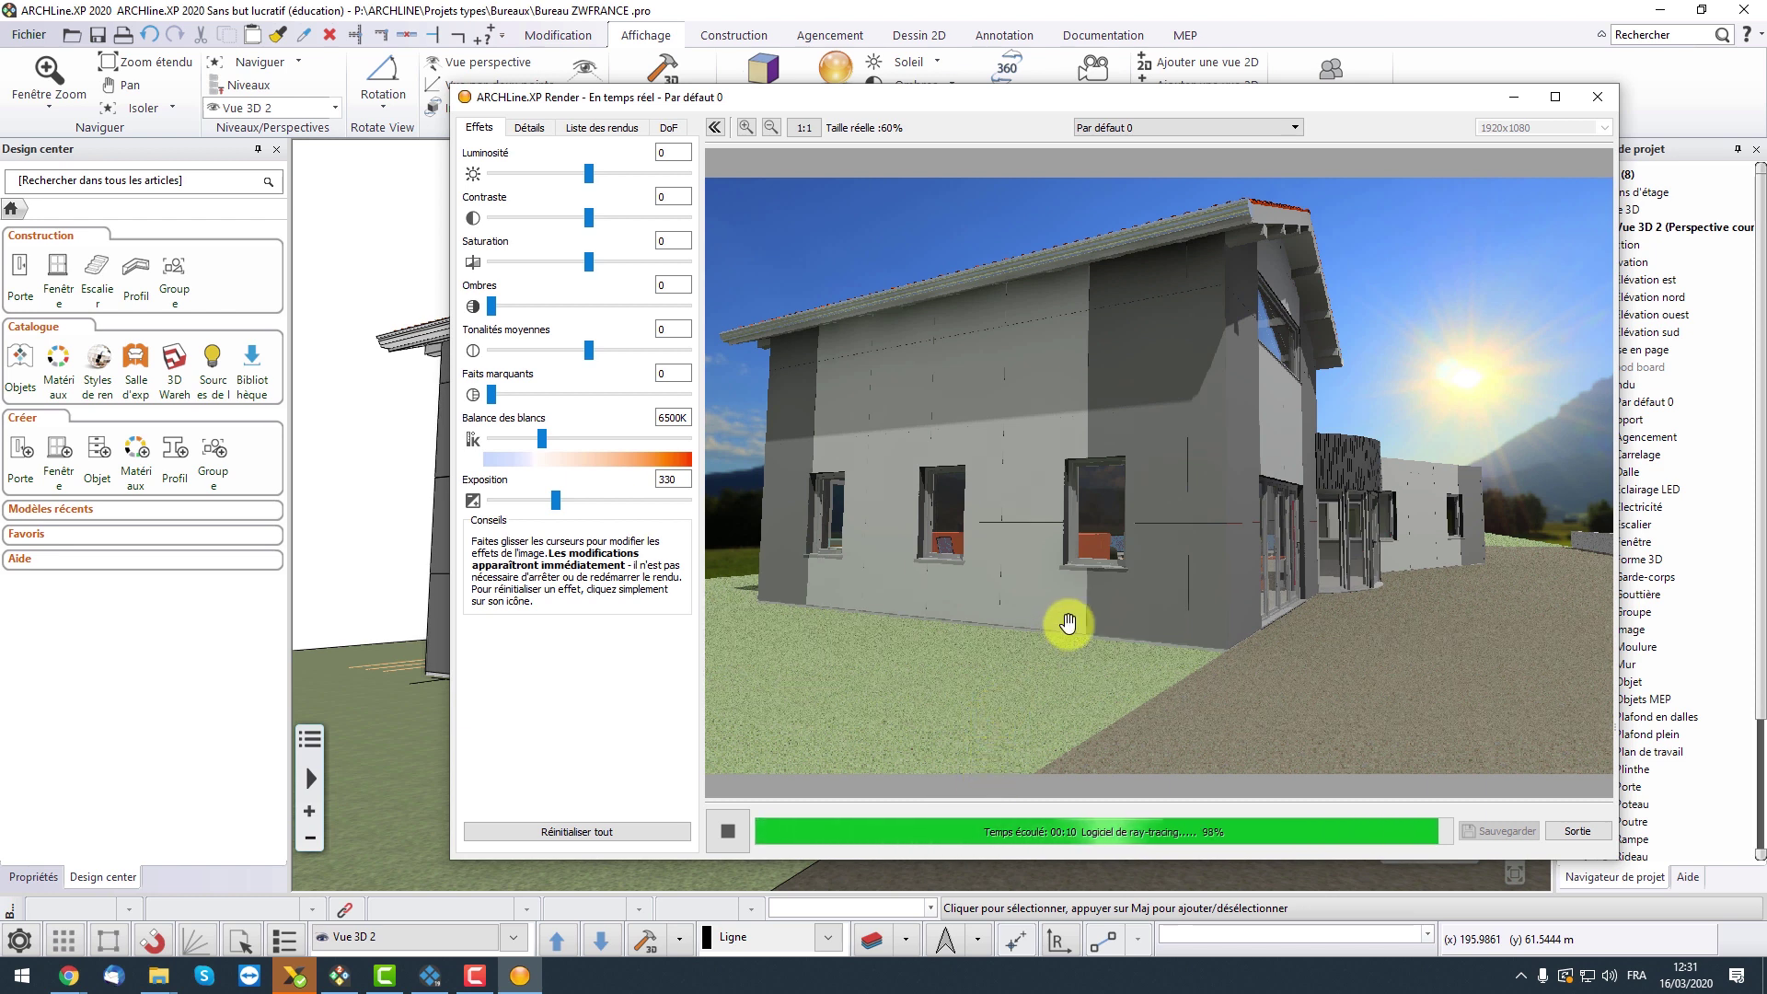
# Orbit the view towards the low wing's end wall and set the real-time render's brightness to -8, contrast to -9 and exposure to 264.
pyautogui.click(386, 466)
pyautogui.moveTo(1170, 535); pyautogui.dragTo(885, 545, button='middle')
pyautogui.click(520, 977)
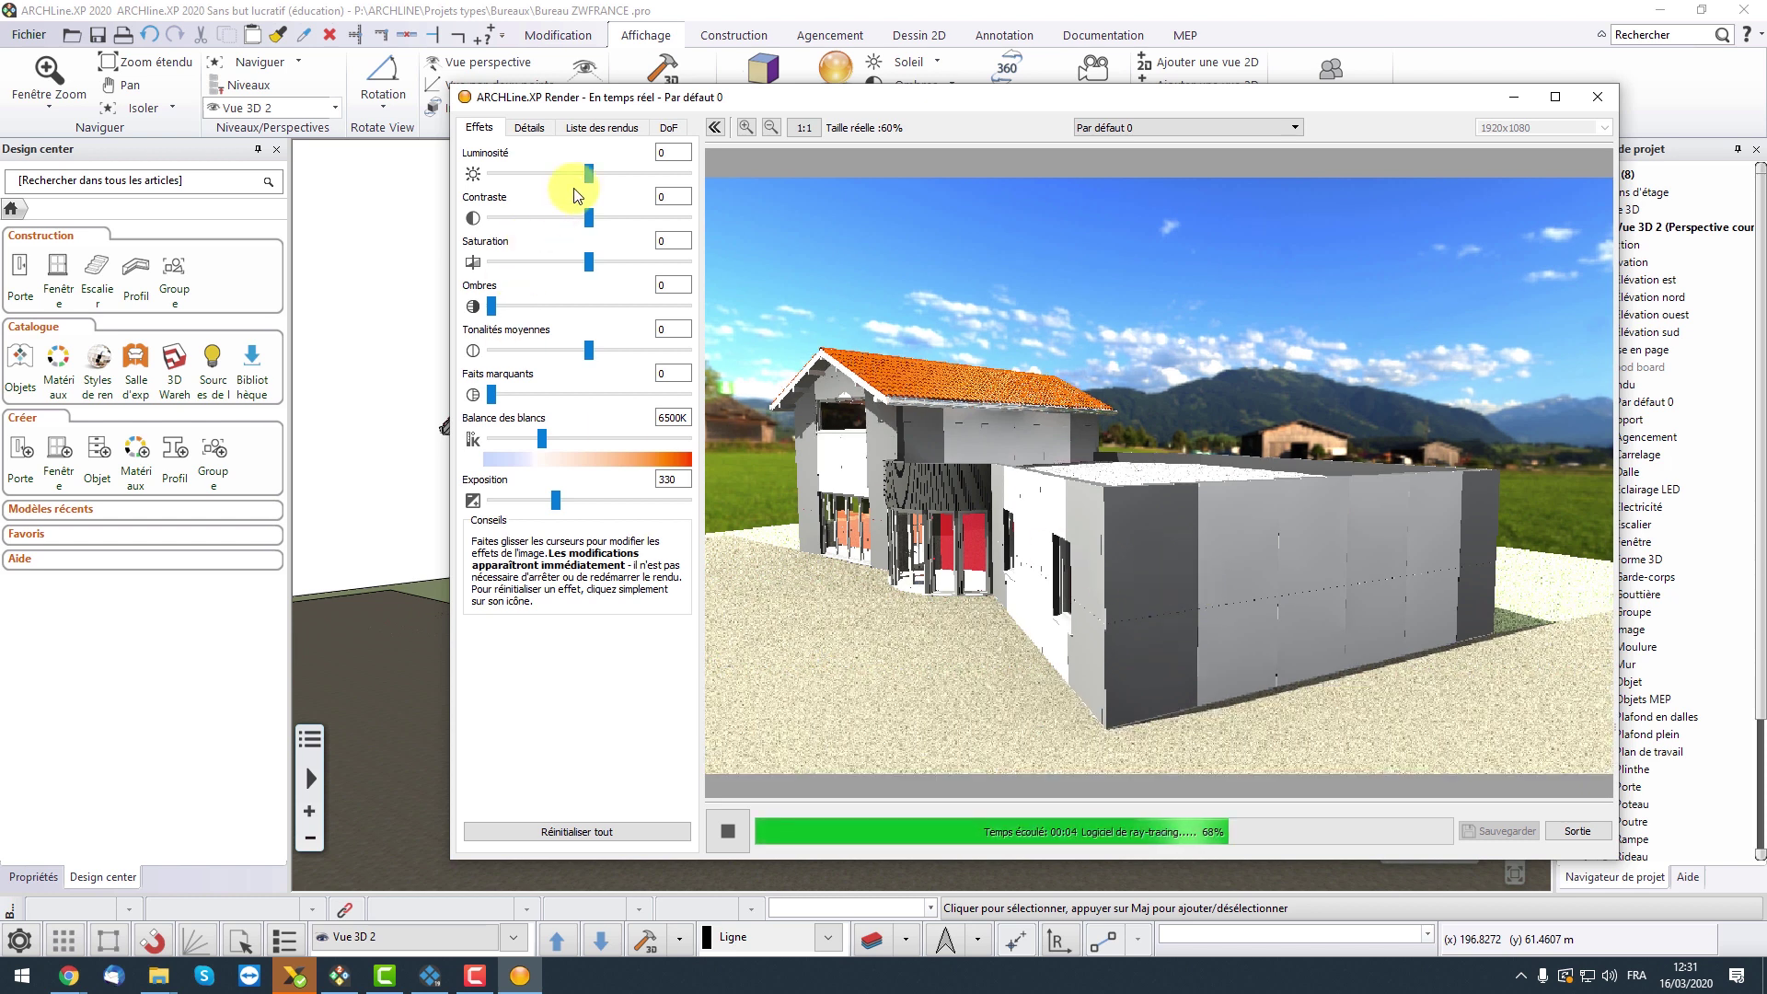
pyautogui.moveTo(589, 181); pyautogui.dragTo(579, 219)
pyautogui.moveTo(556, 503); pyautogui.dragTo(543, 503)
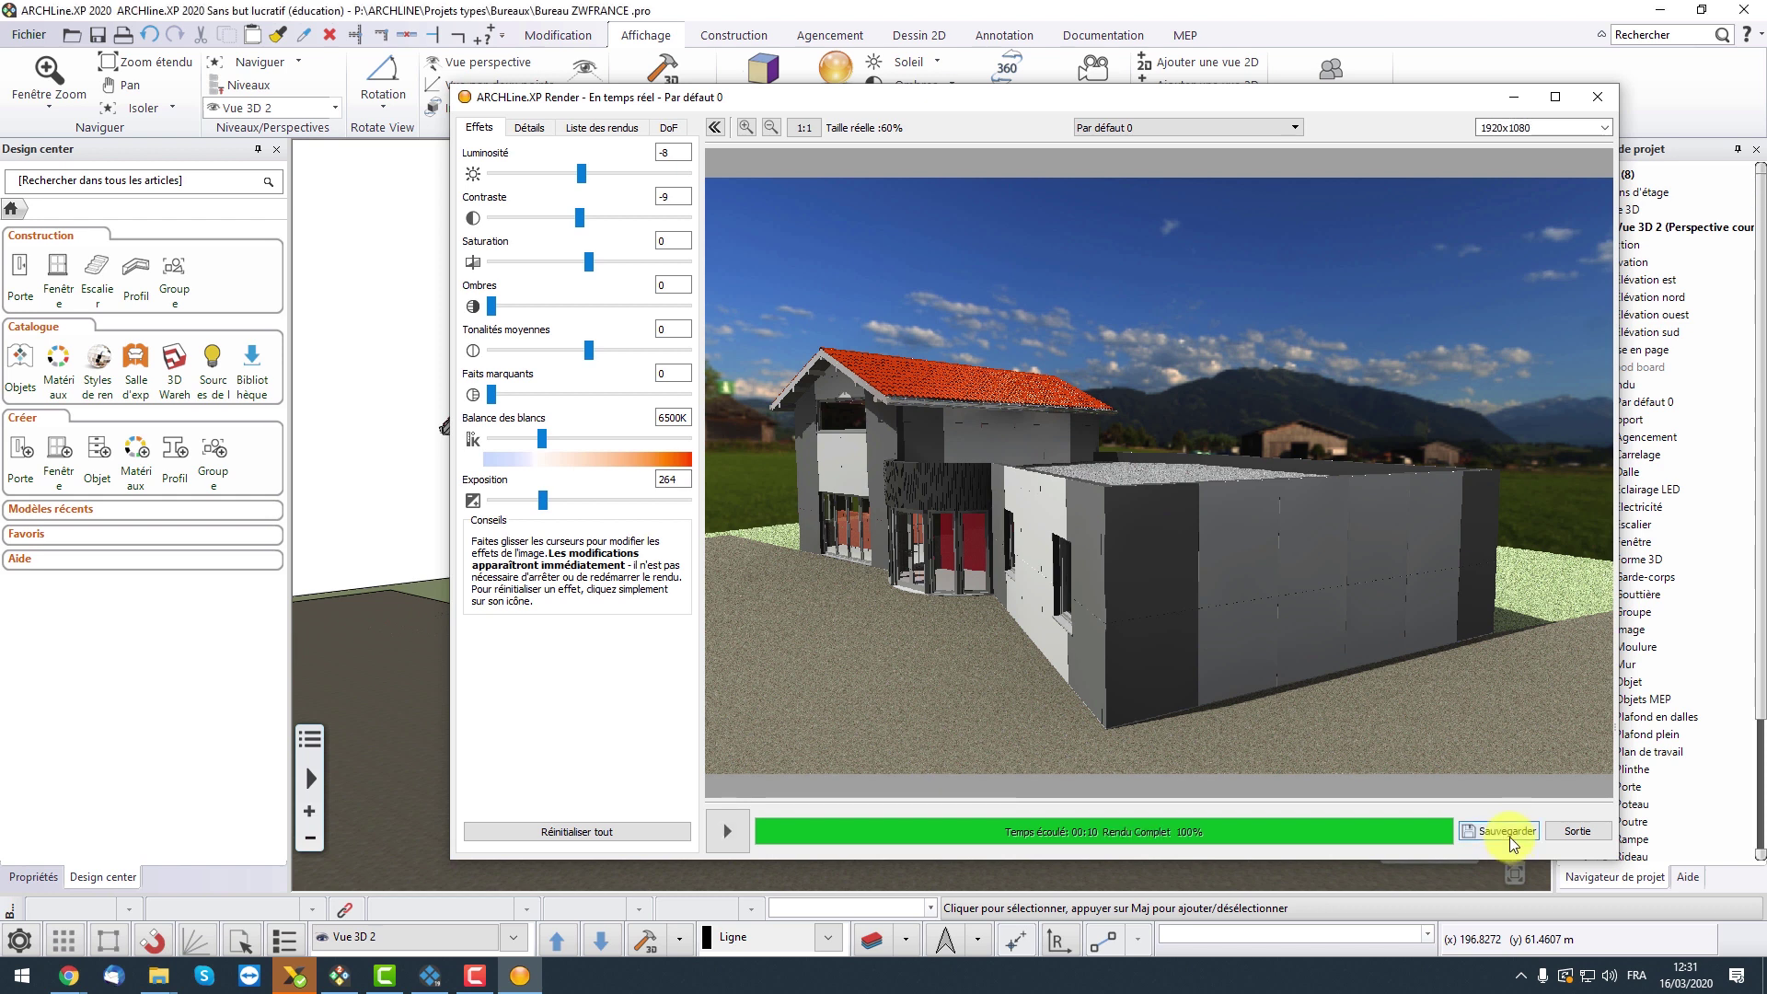
# Move the render window to compare it with the model, orbit back to the entrance front, and examine the render of that view.
pyautogui.moveTo(1101, 101); pyautogui.dragTo(1285, 119)
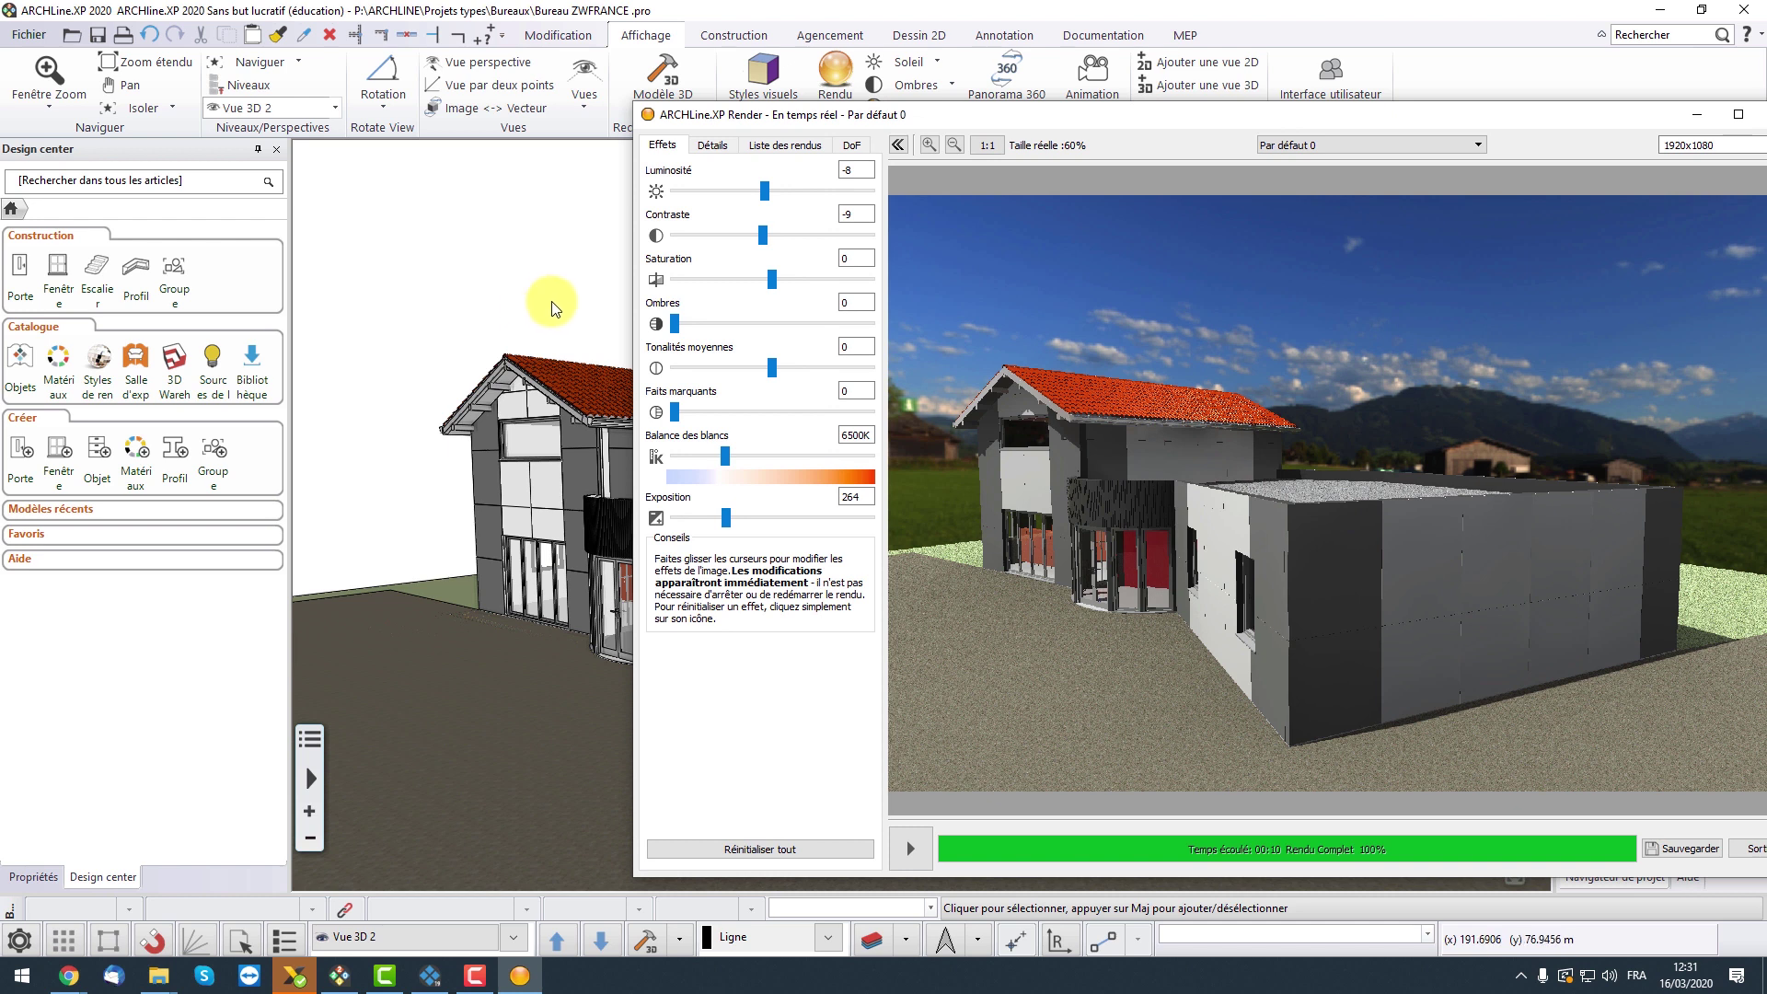
pyautogui.moveTo(978, 117); pyautogui.dragTo(826, 108)
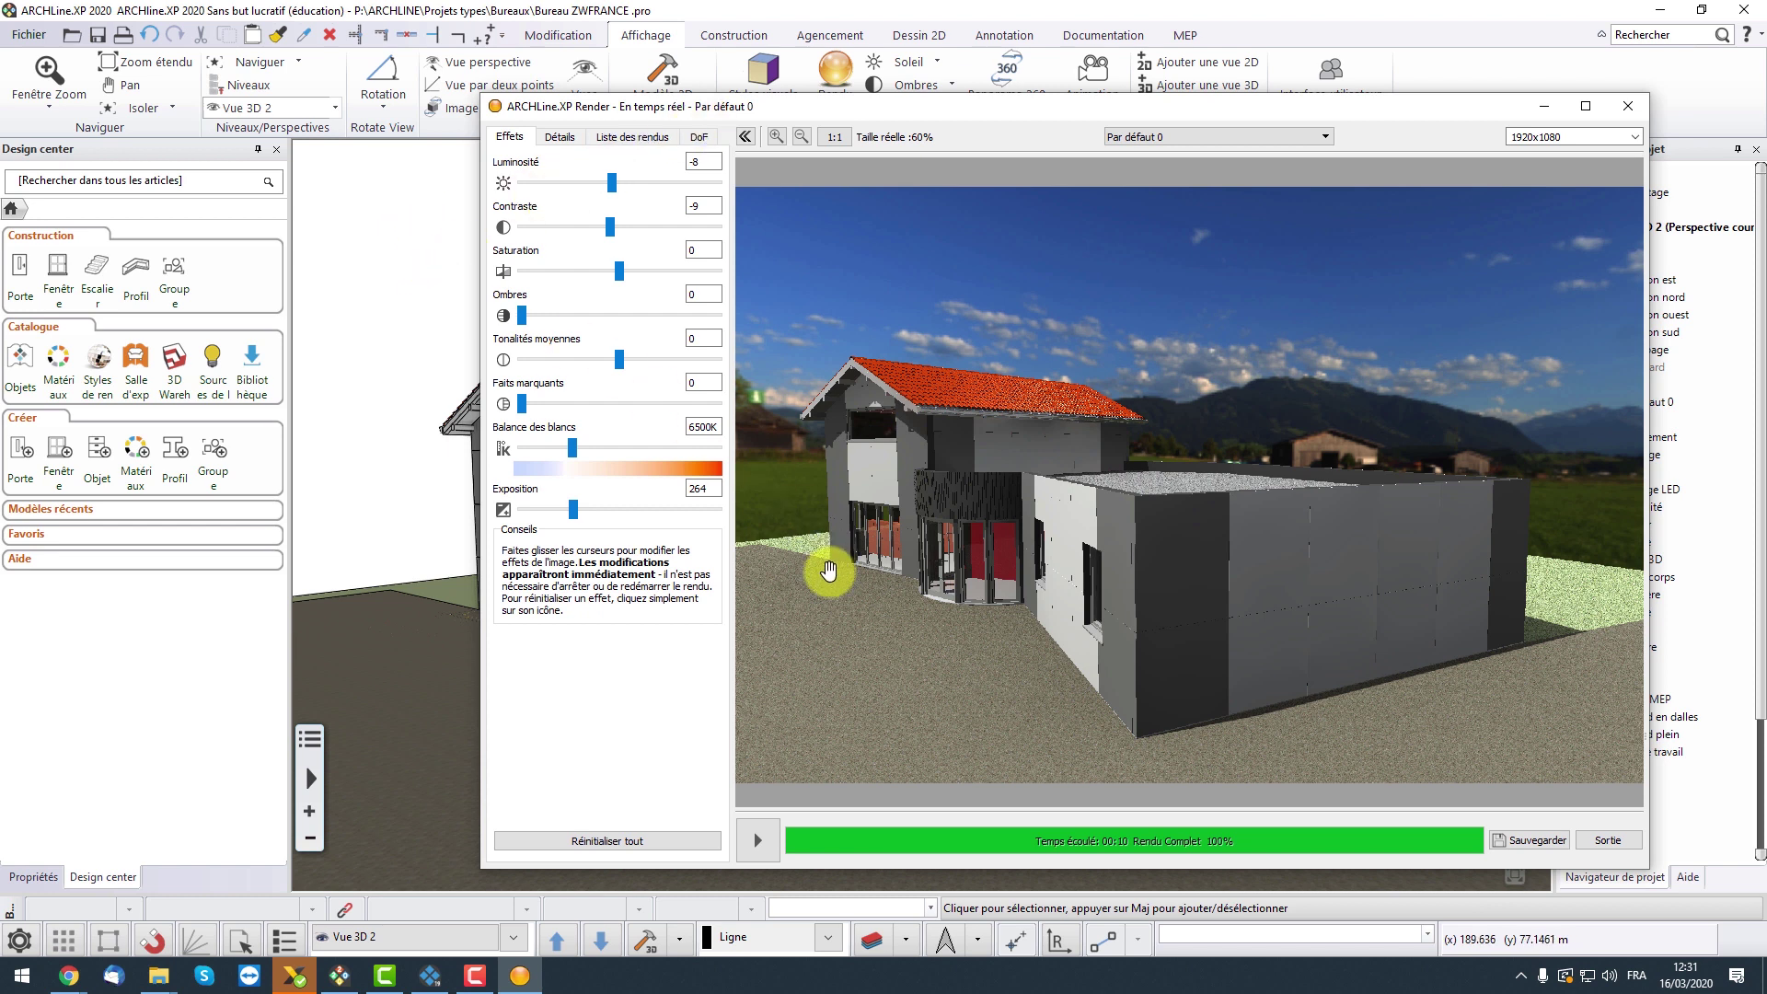
pyautogui.click(395, 307)
pyautogui.moveTo(675, 467); pyautogui.dragTo(814, 471)
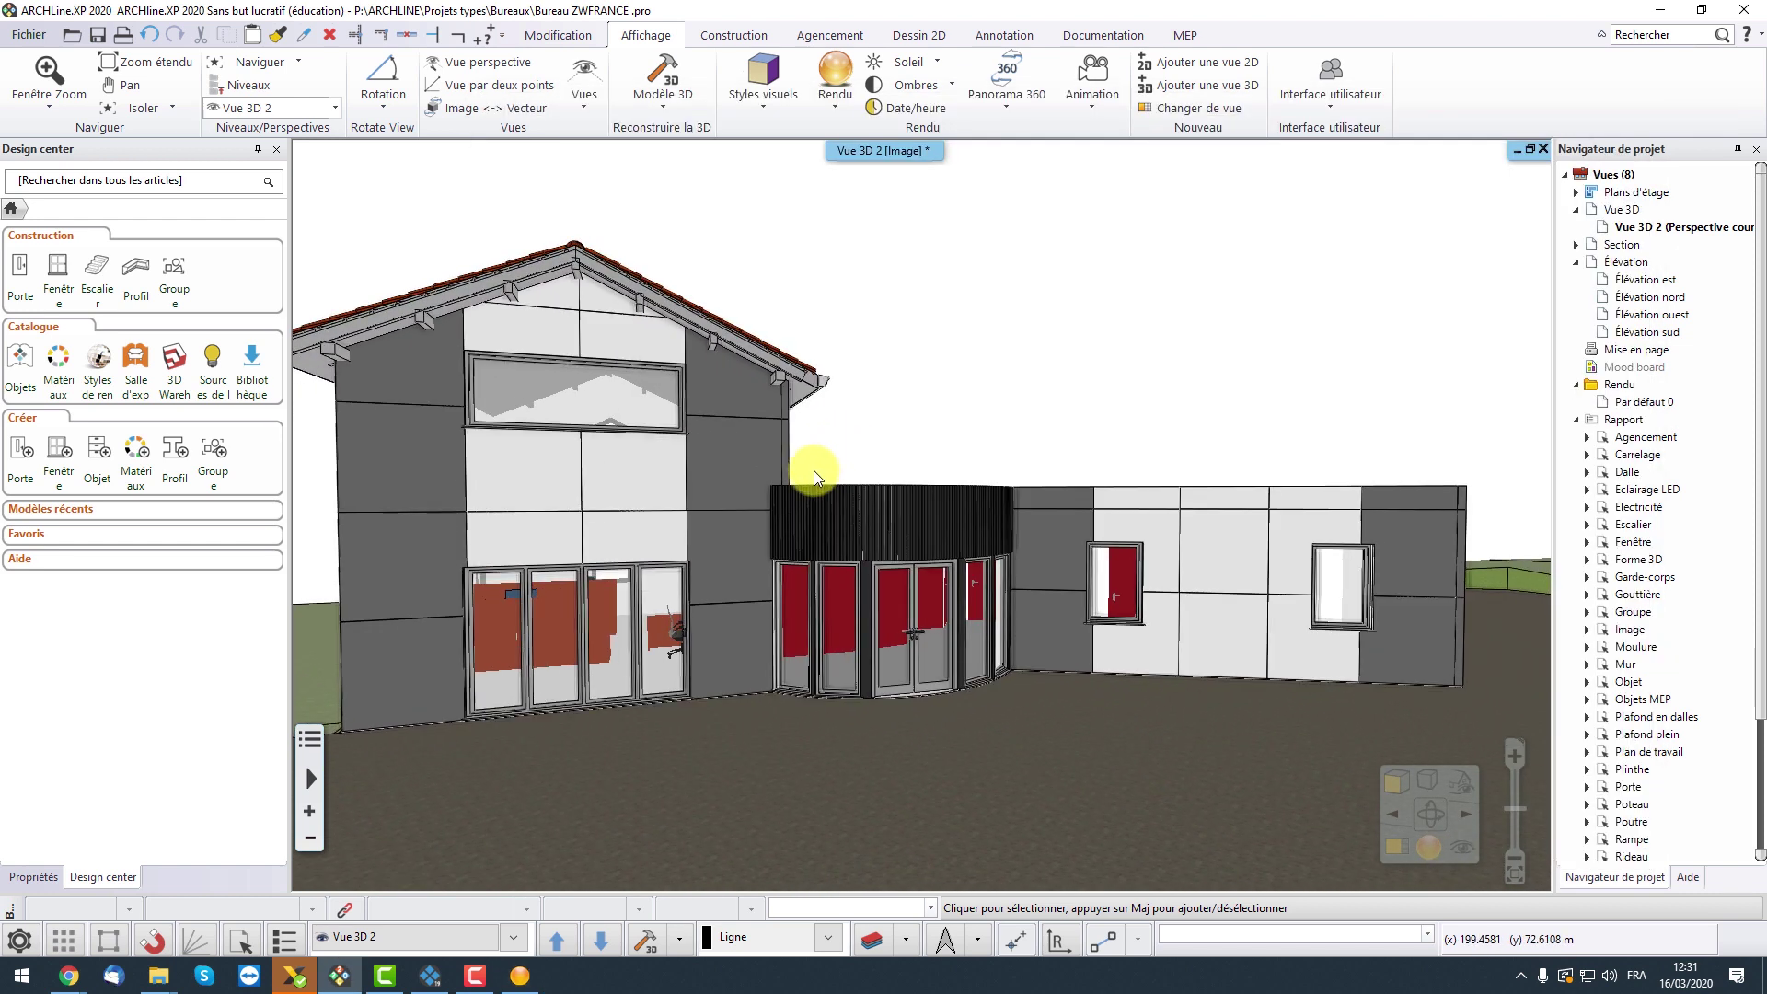
pyautogui.click(519, 976)
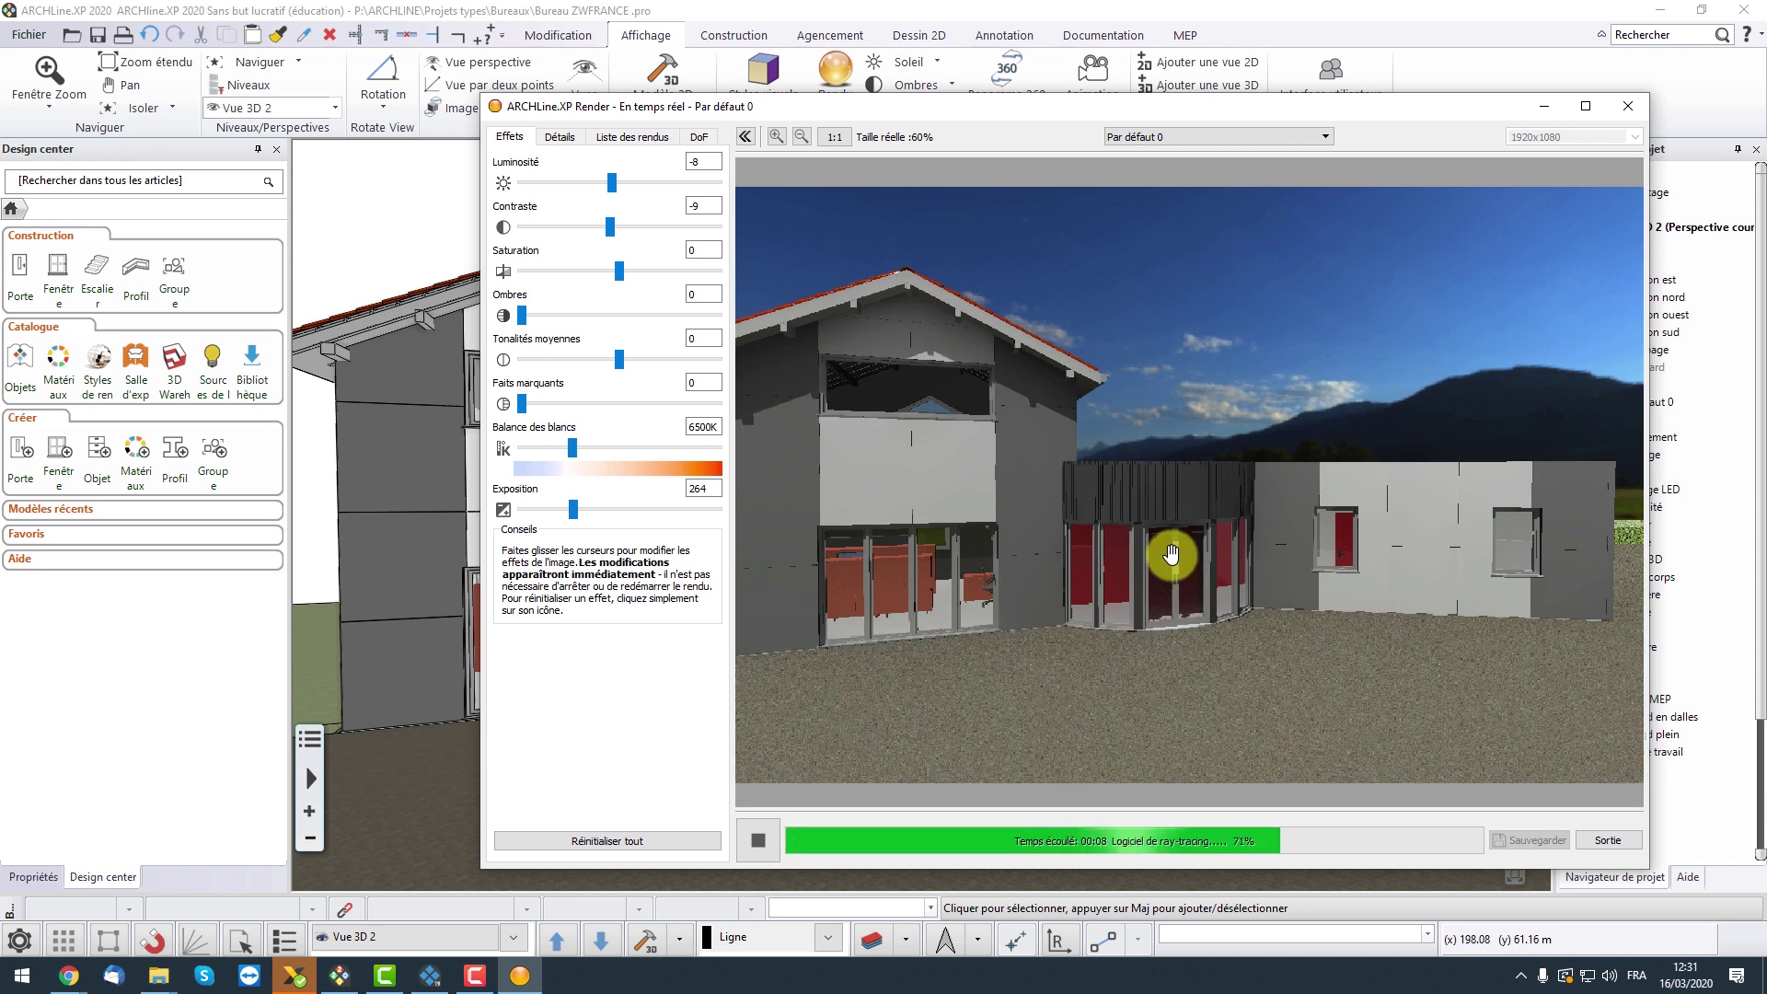
# Stop the running real-time render and close its window.
pyautogui.click(416, 212)
pyautogui.click(520, 975)
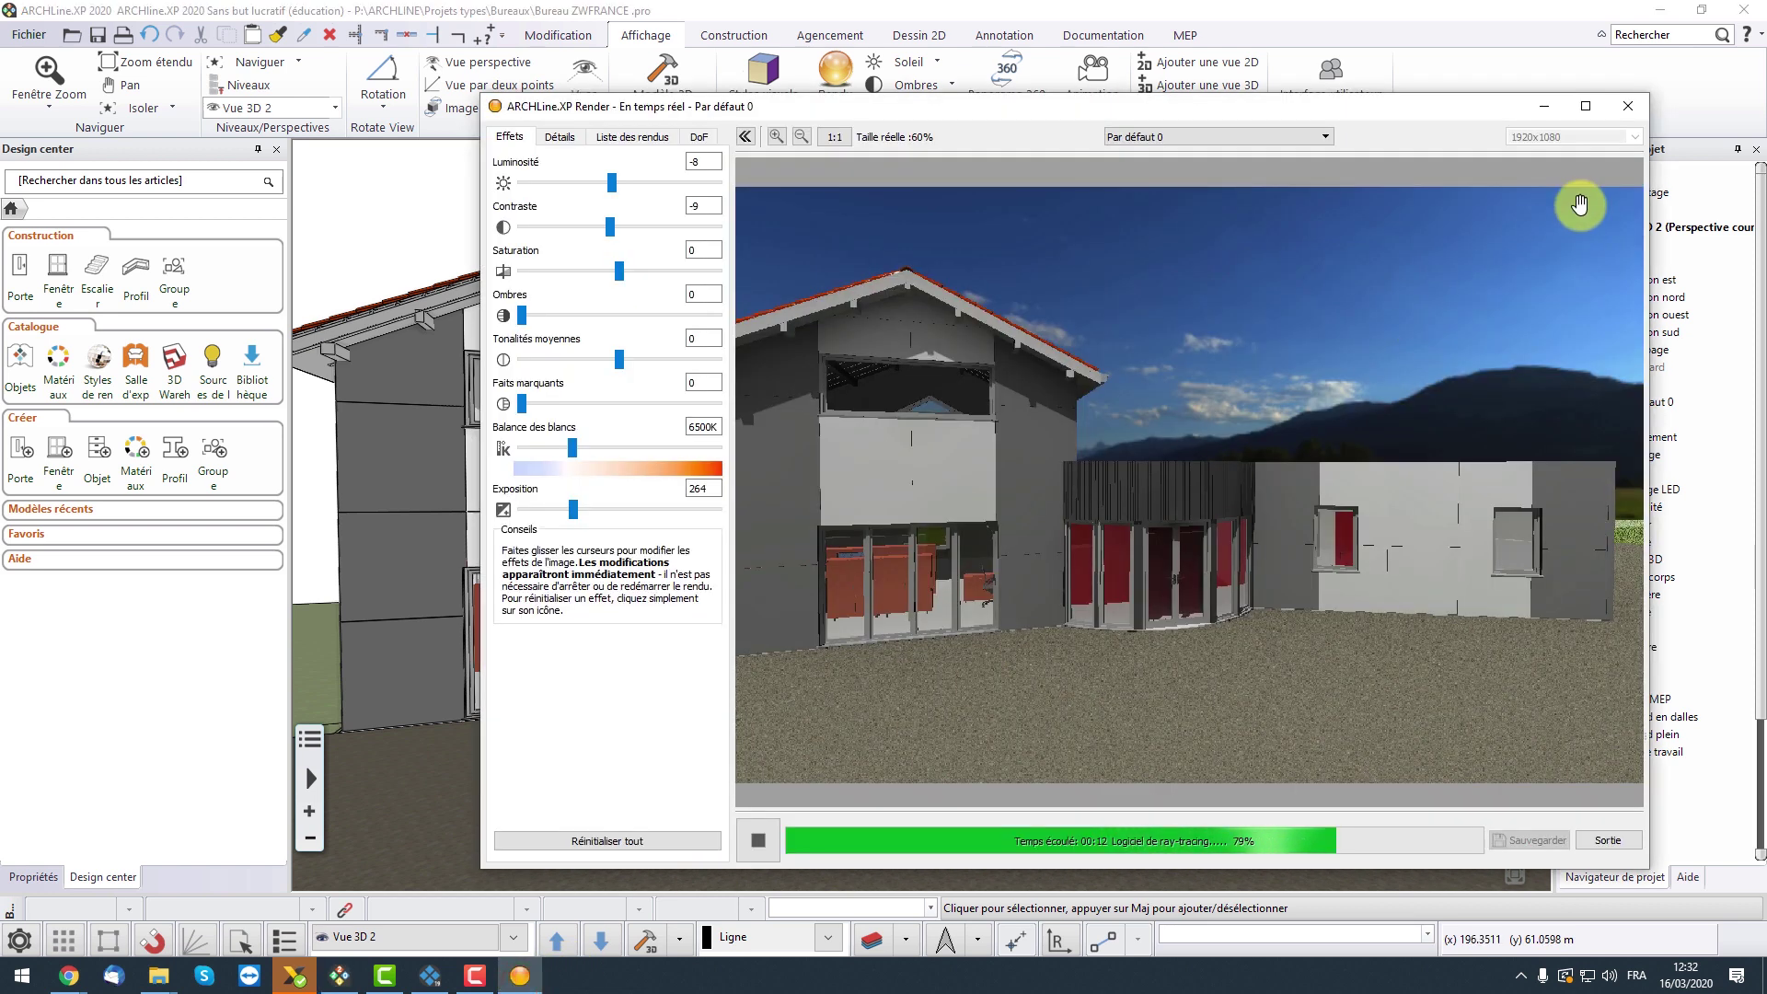
pyautogui.click(1623, 111)
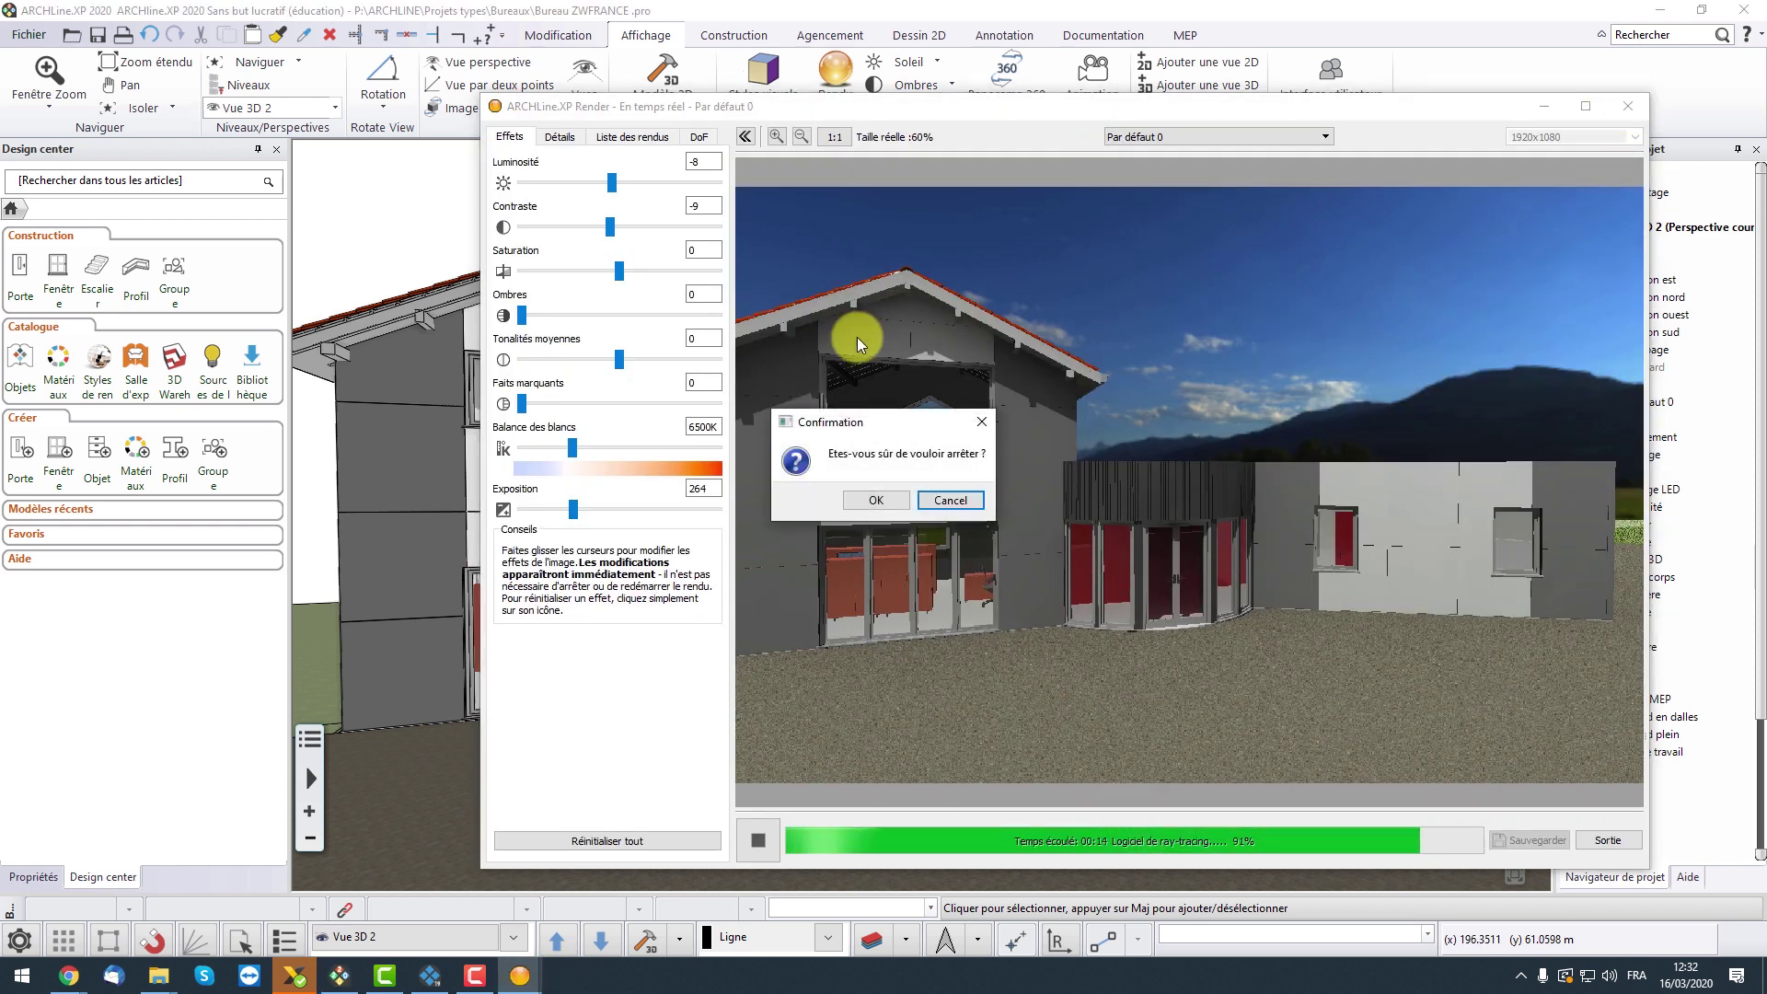
pyautogui.click(861, 502)
# Launch an integrated photorealistic render of the 3D view at 1920x1080 with Extérieur - Rendu rapide quality.
pyautogui.click(835, 97)
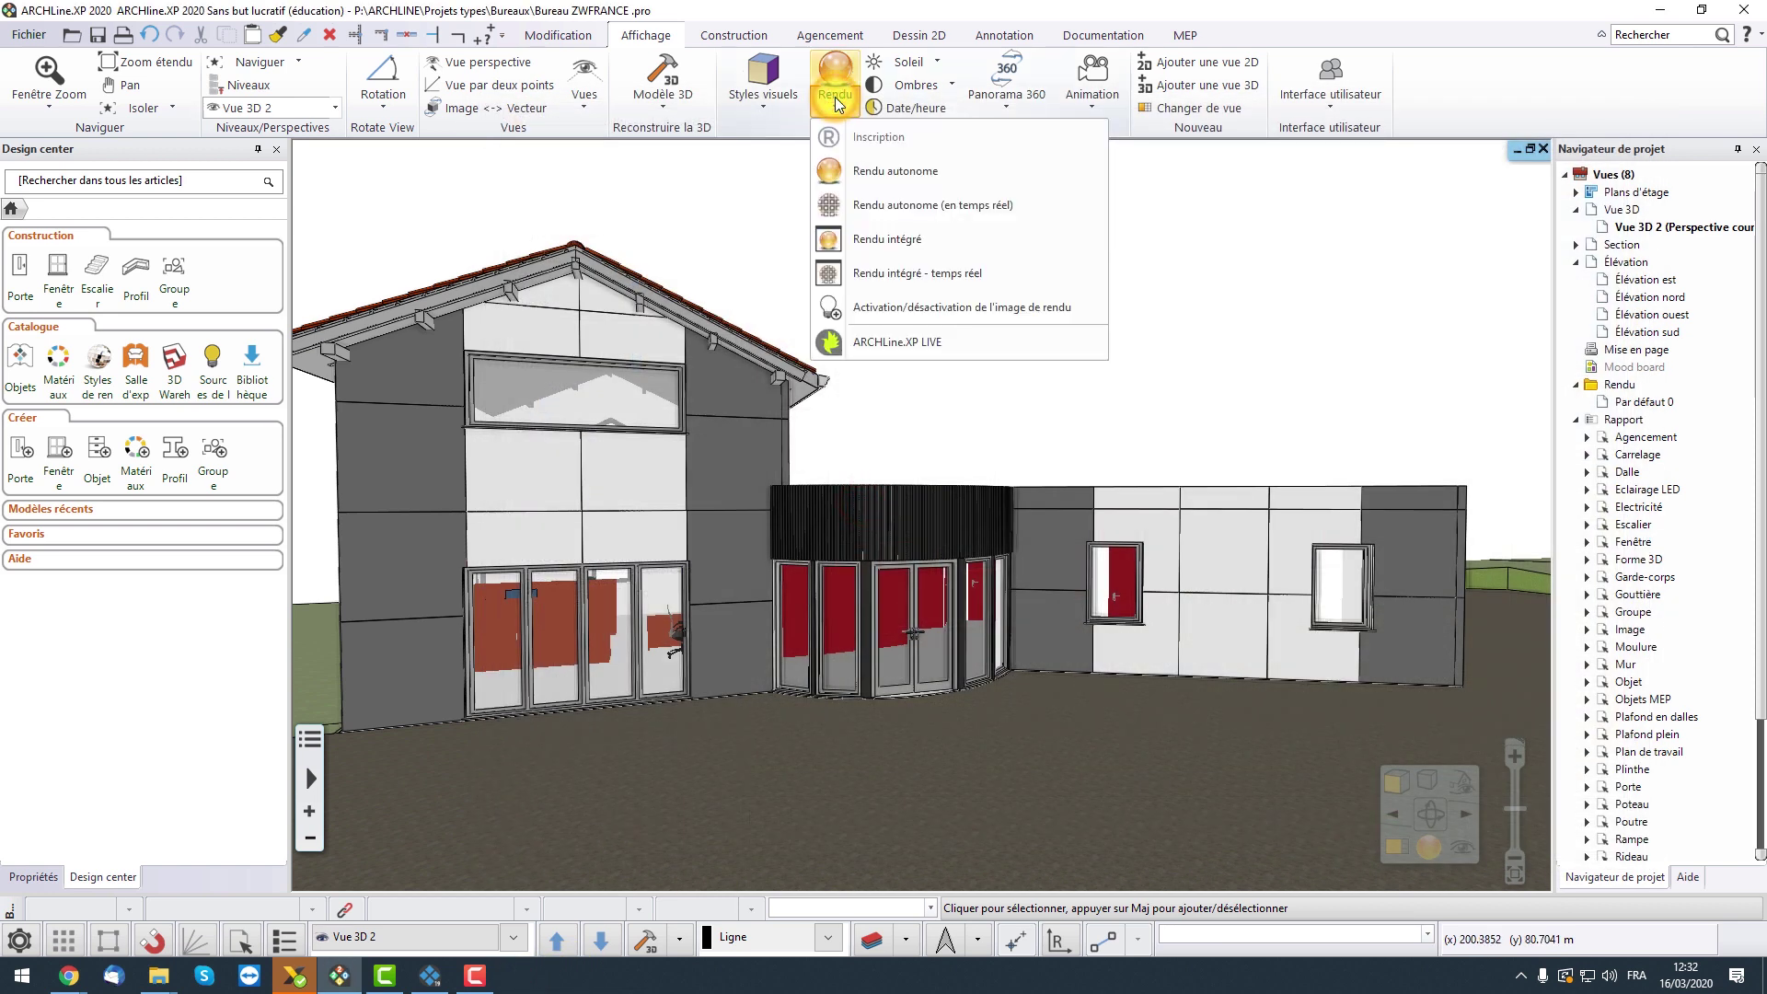
pyautogui.click(908, 245)
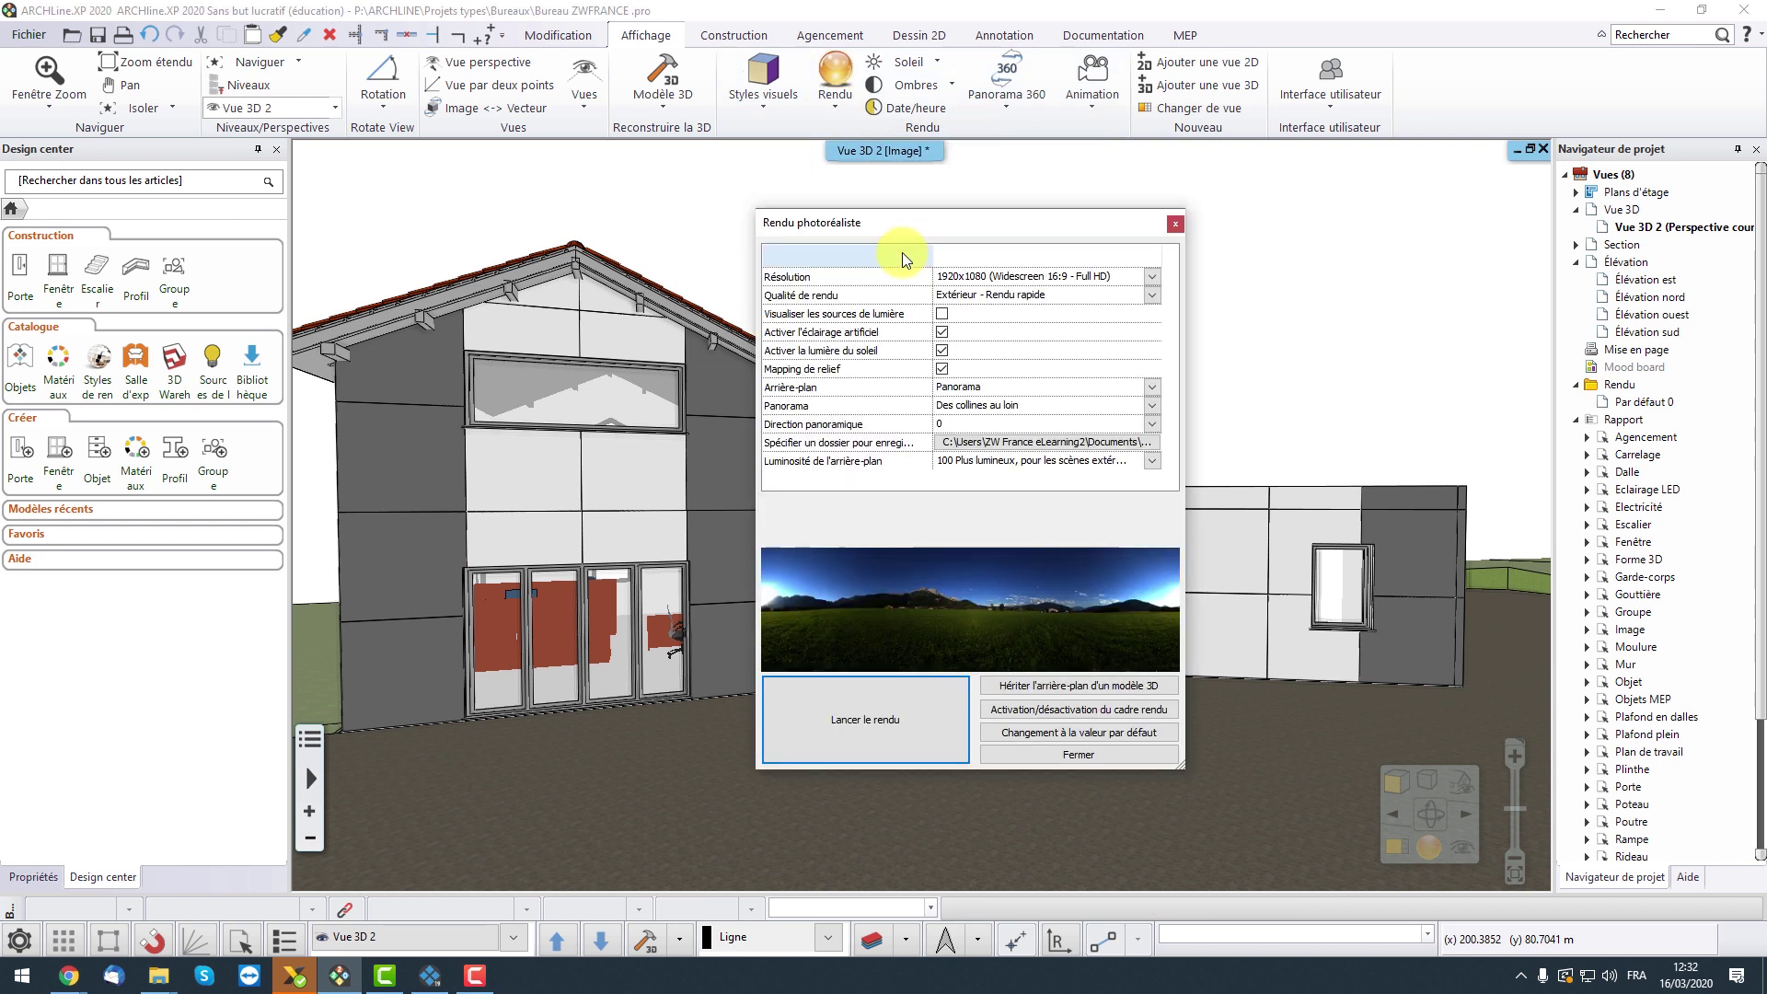
pyautogui.moveTo(923, 223); pyautogui.dragTo(938, 207)
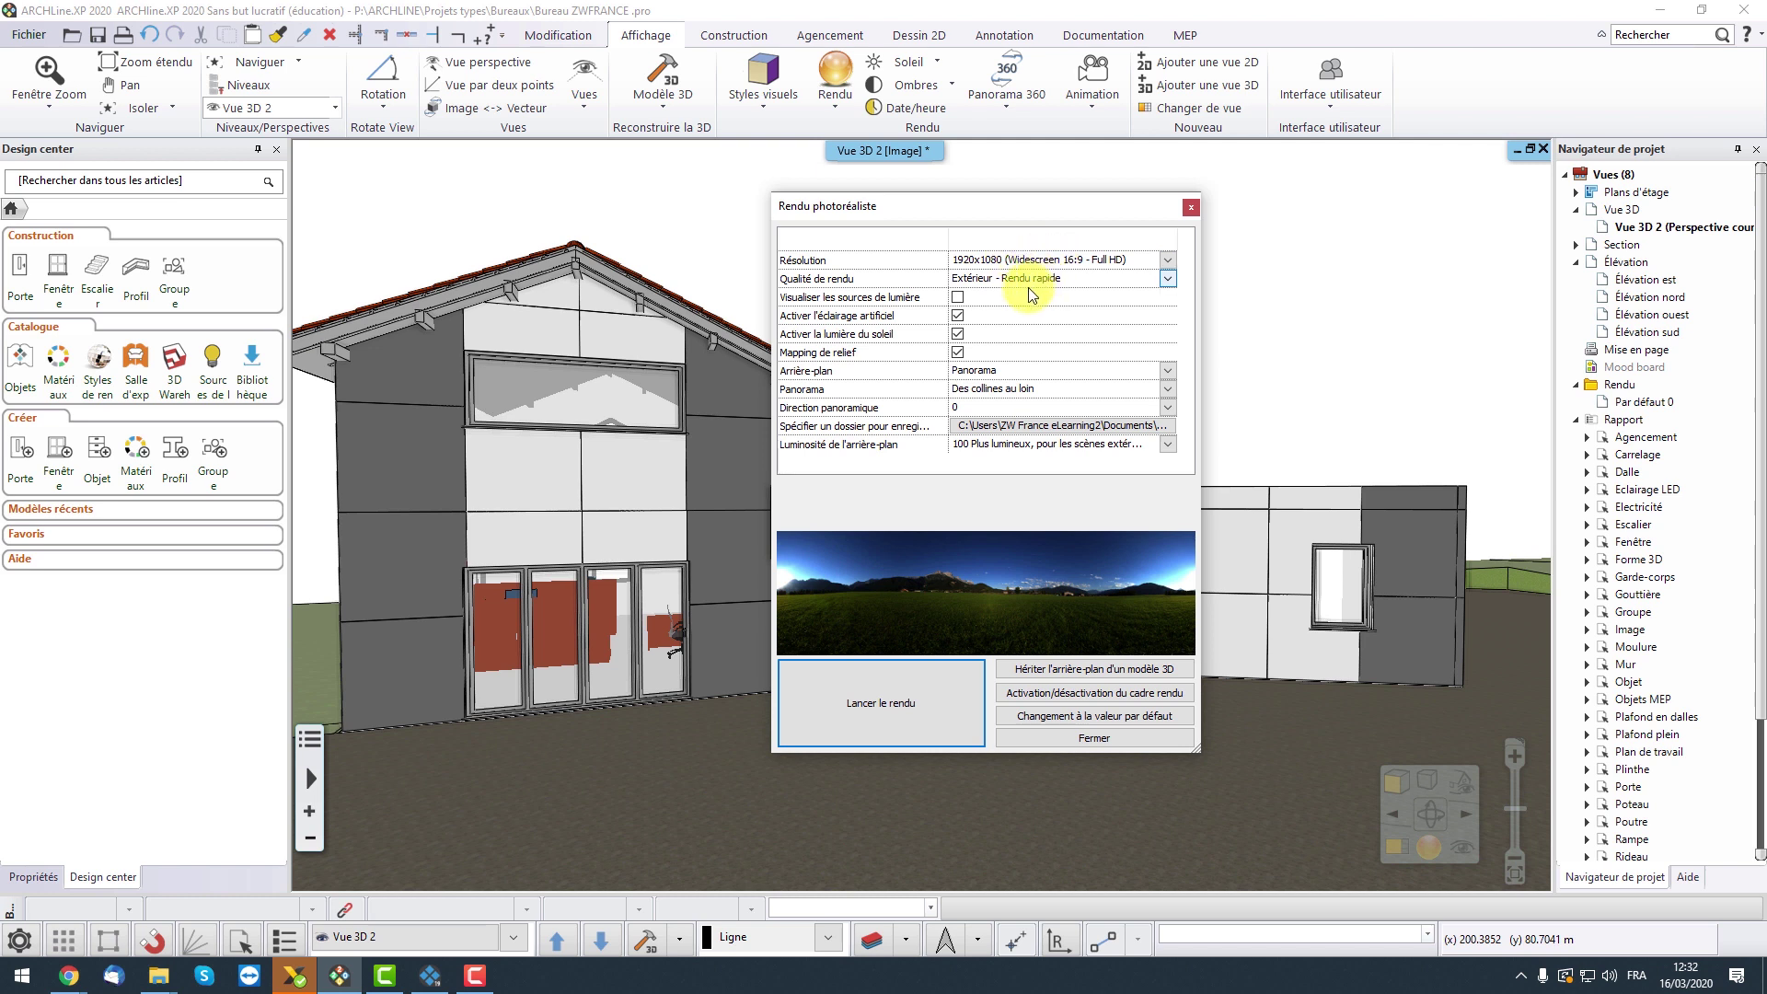
pyautogui.click(909, 716)
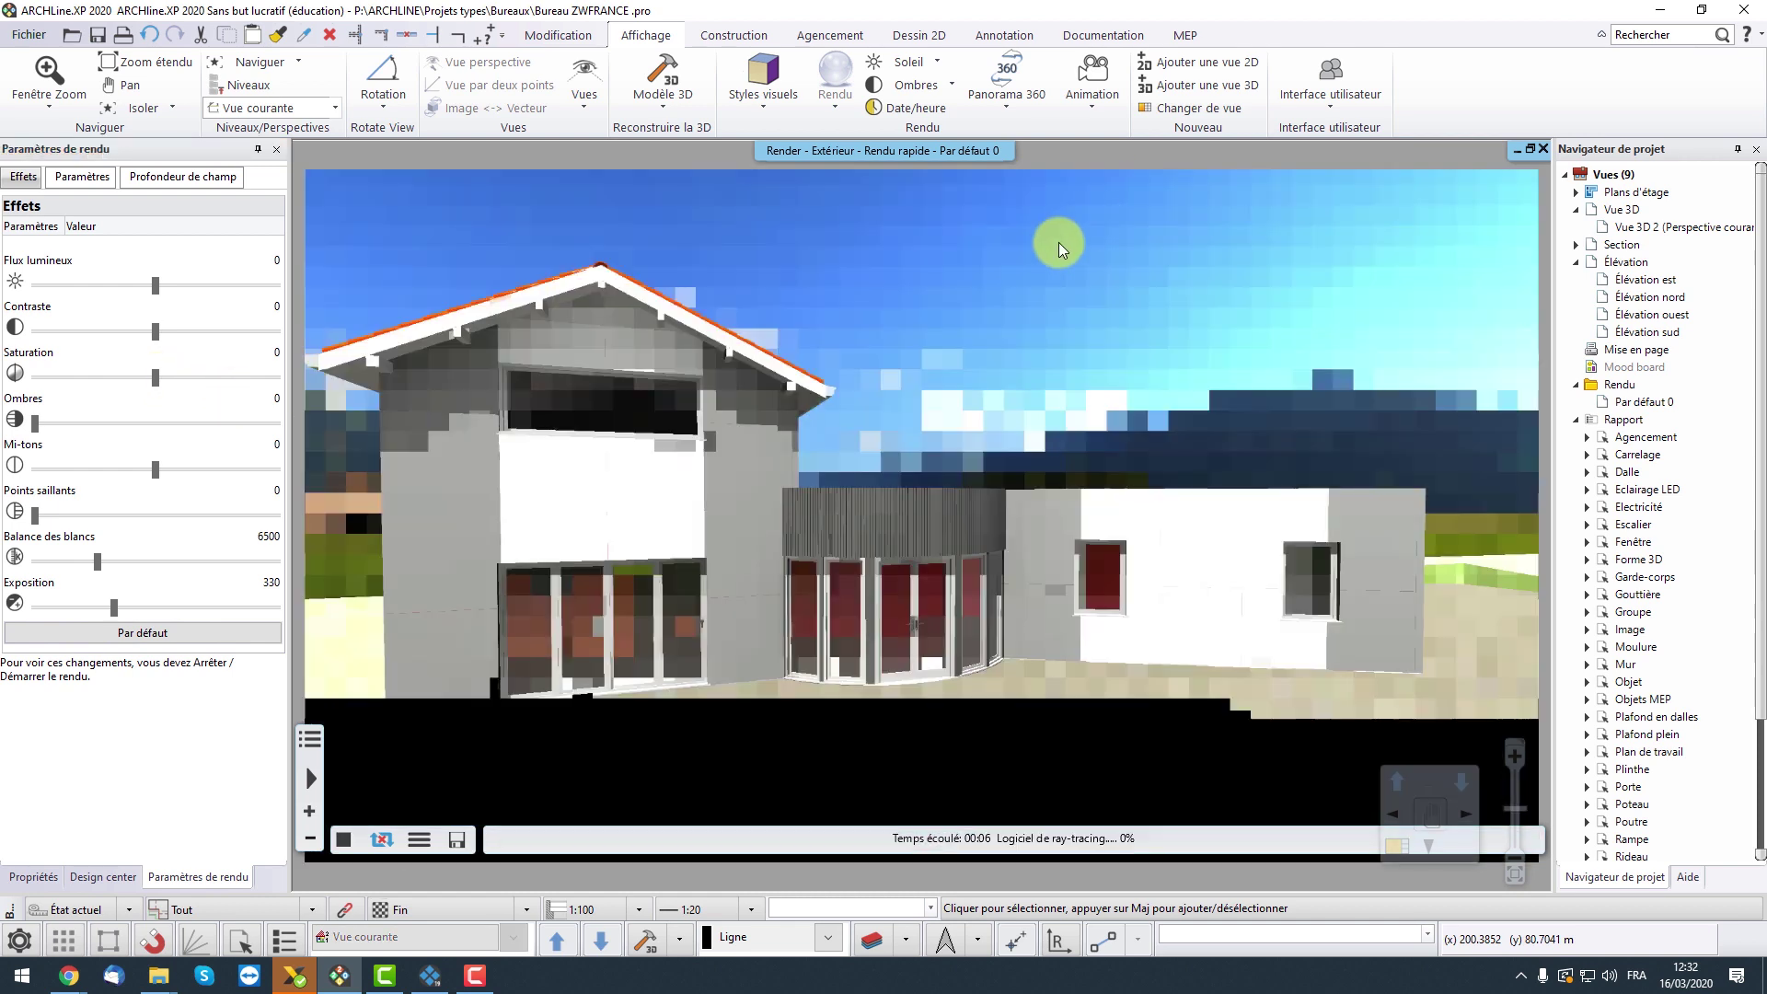
# Set the integrated render's exposure to 296 and return to Vue 3D 2.
pyautogui.moveTo(946, 572); pyautogui.dragTo(979, 568, button='middle')
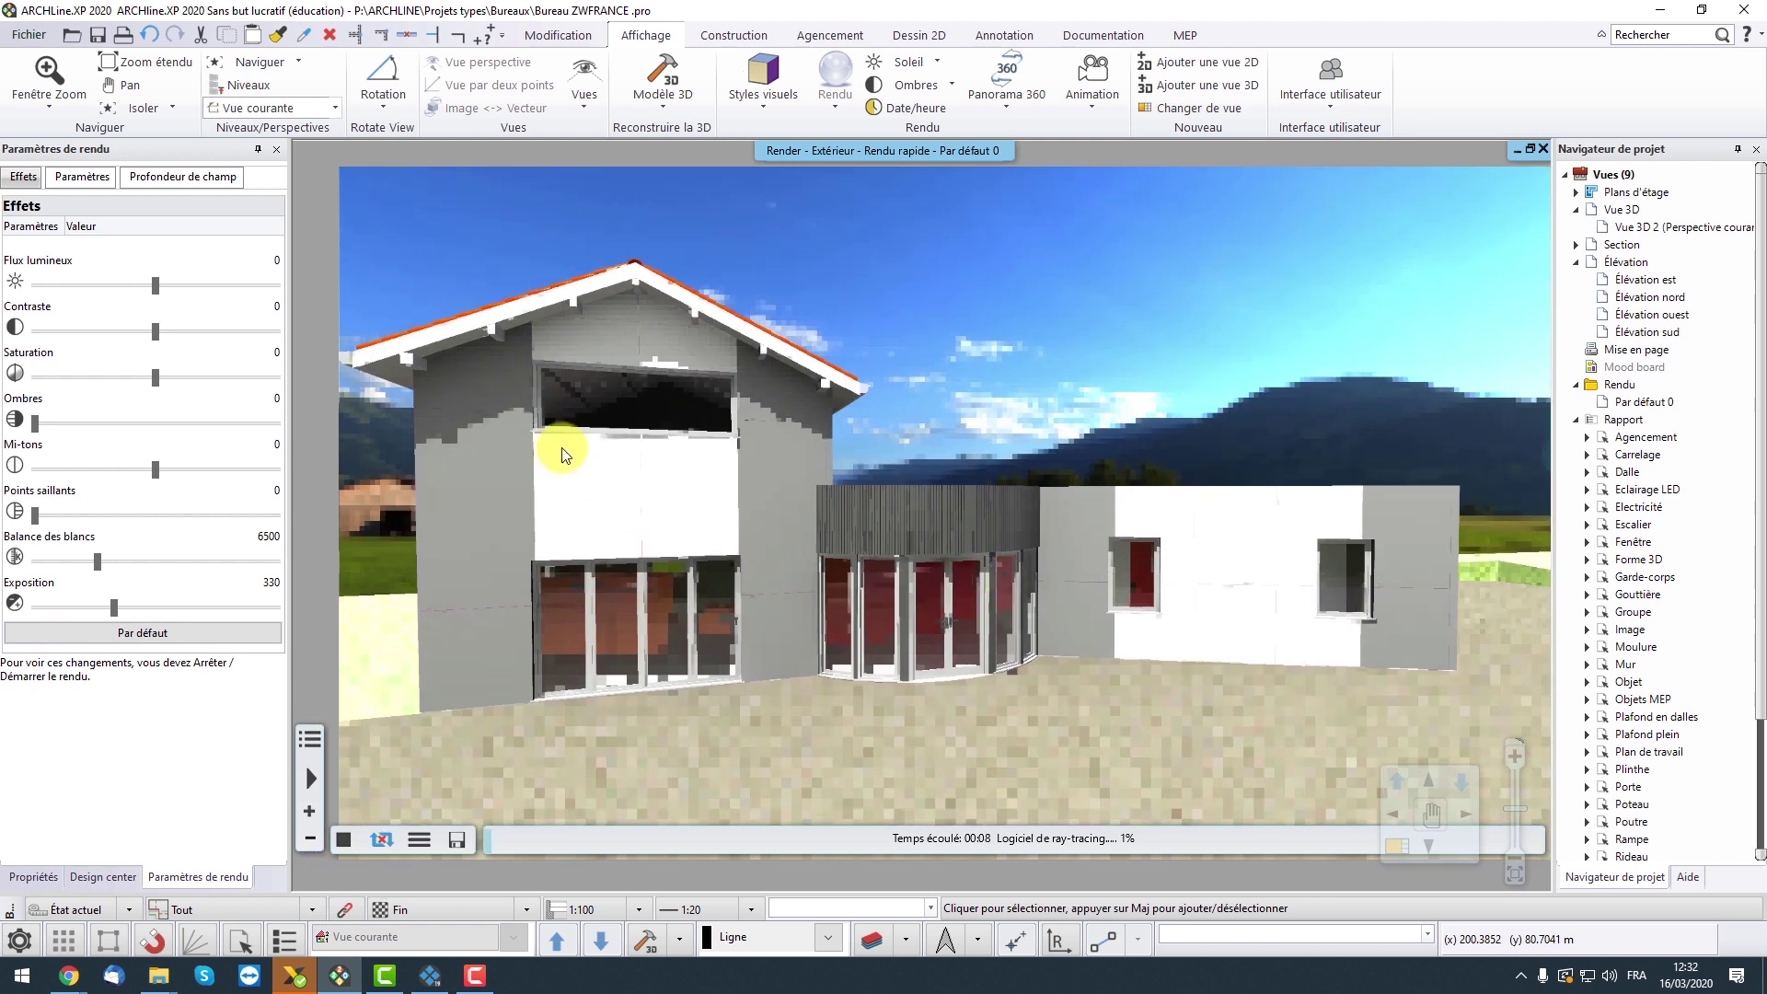
pyautogui.moveTo(116, 613); pyautogui.dragTo(106, 607)
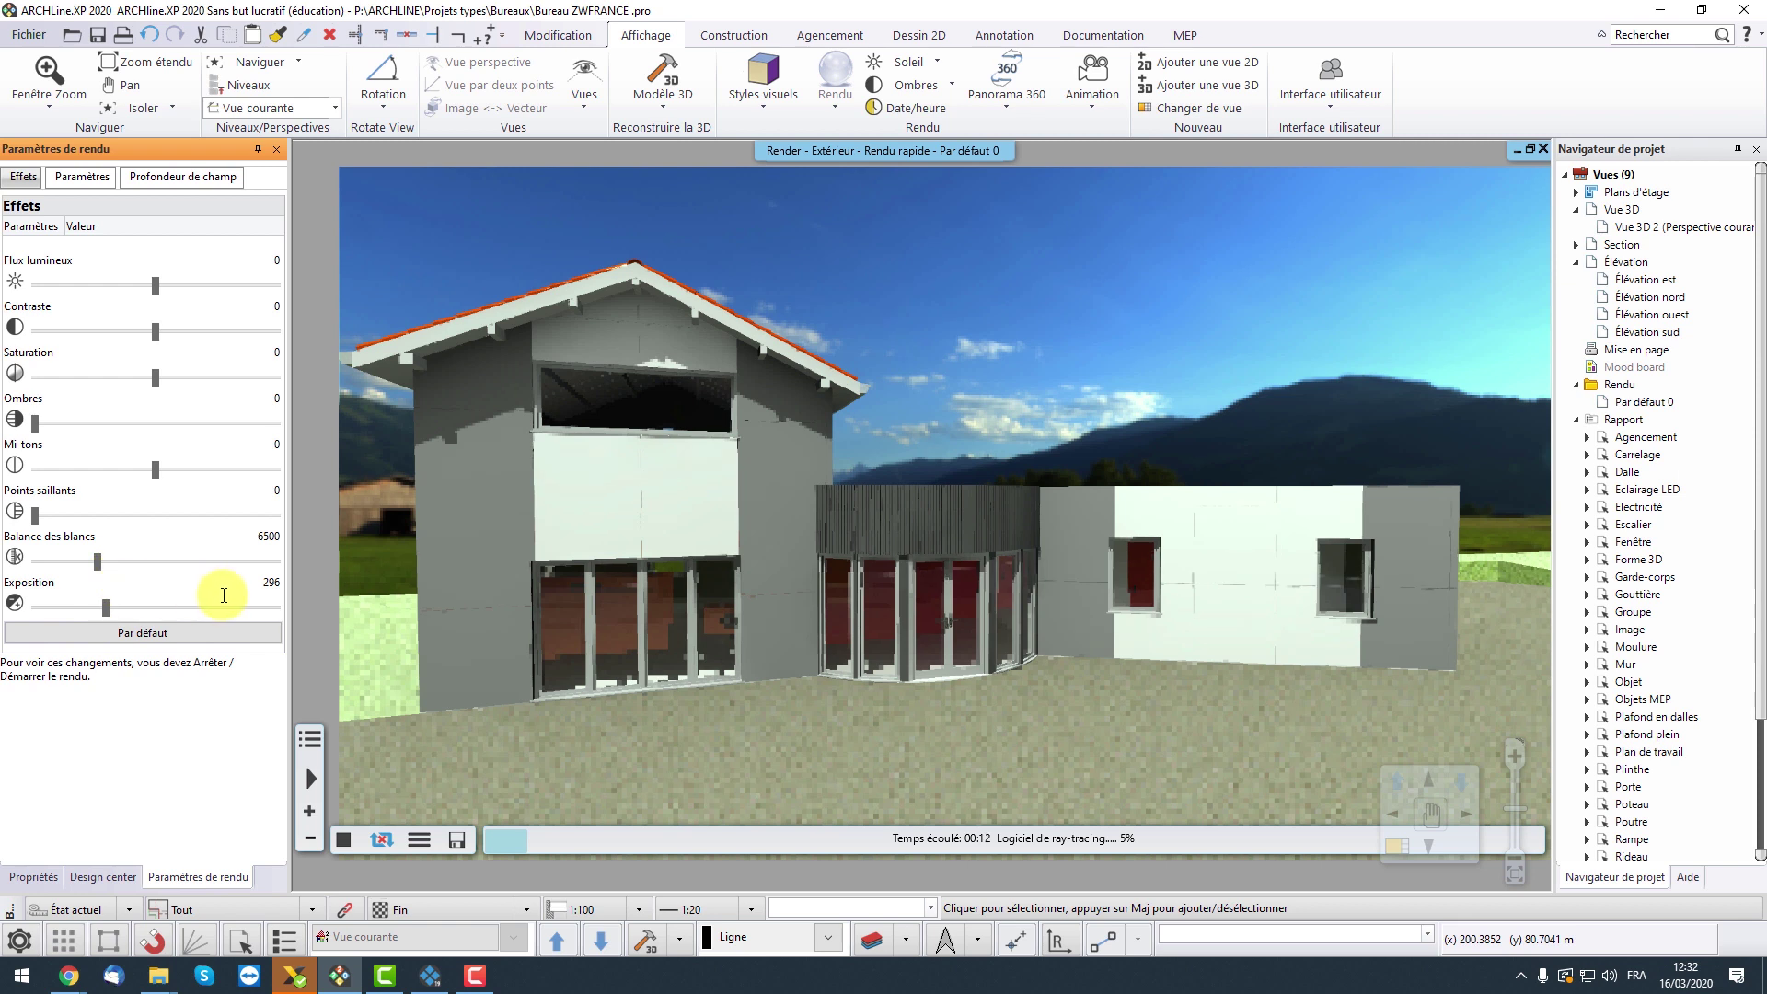
pyautogui.doubleClick(1628, 228)
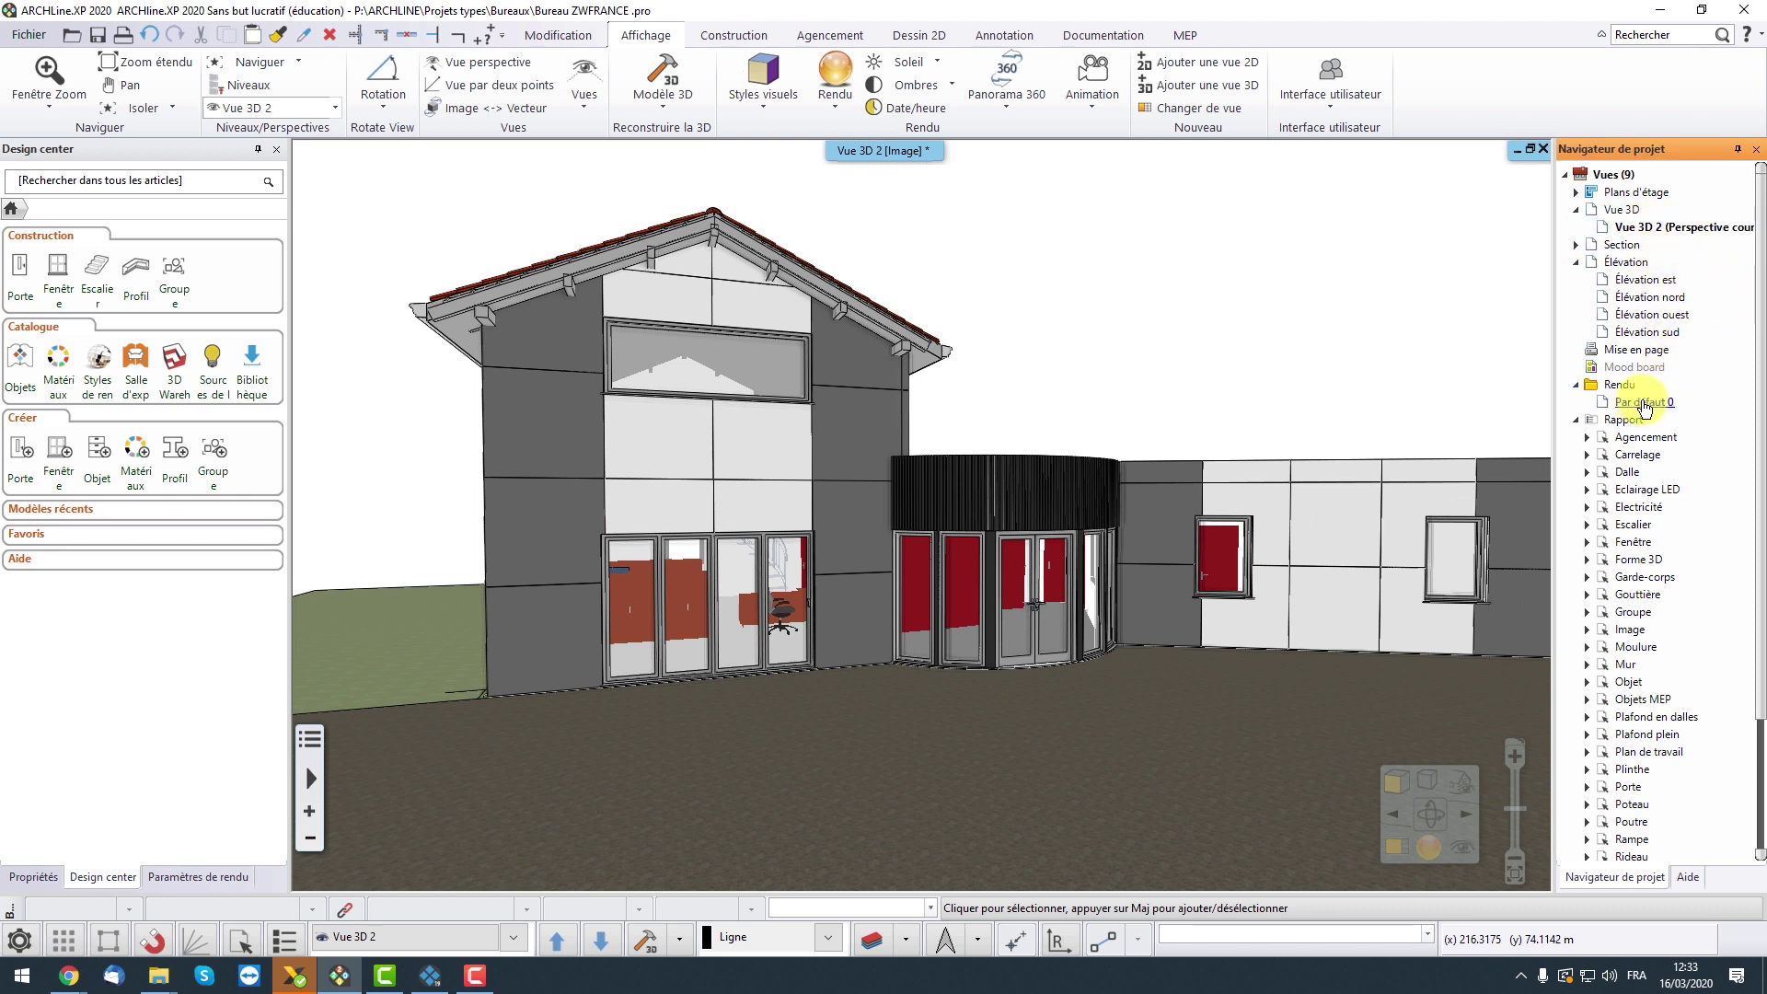
pyautogui.doubleClick(1645, 403)
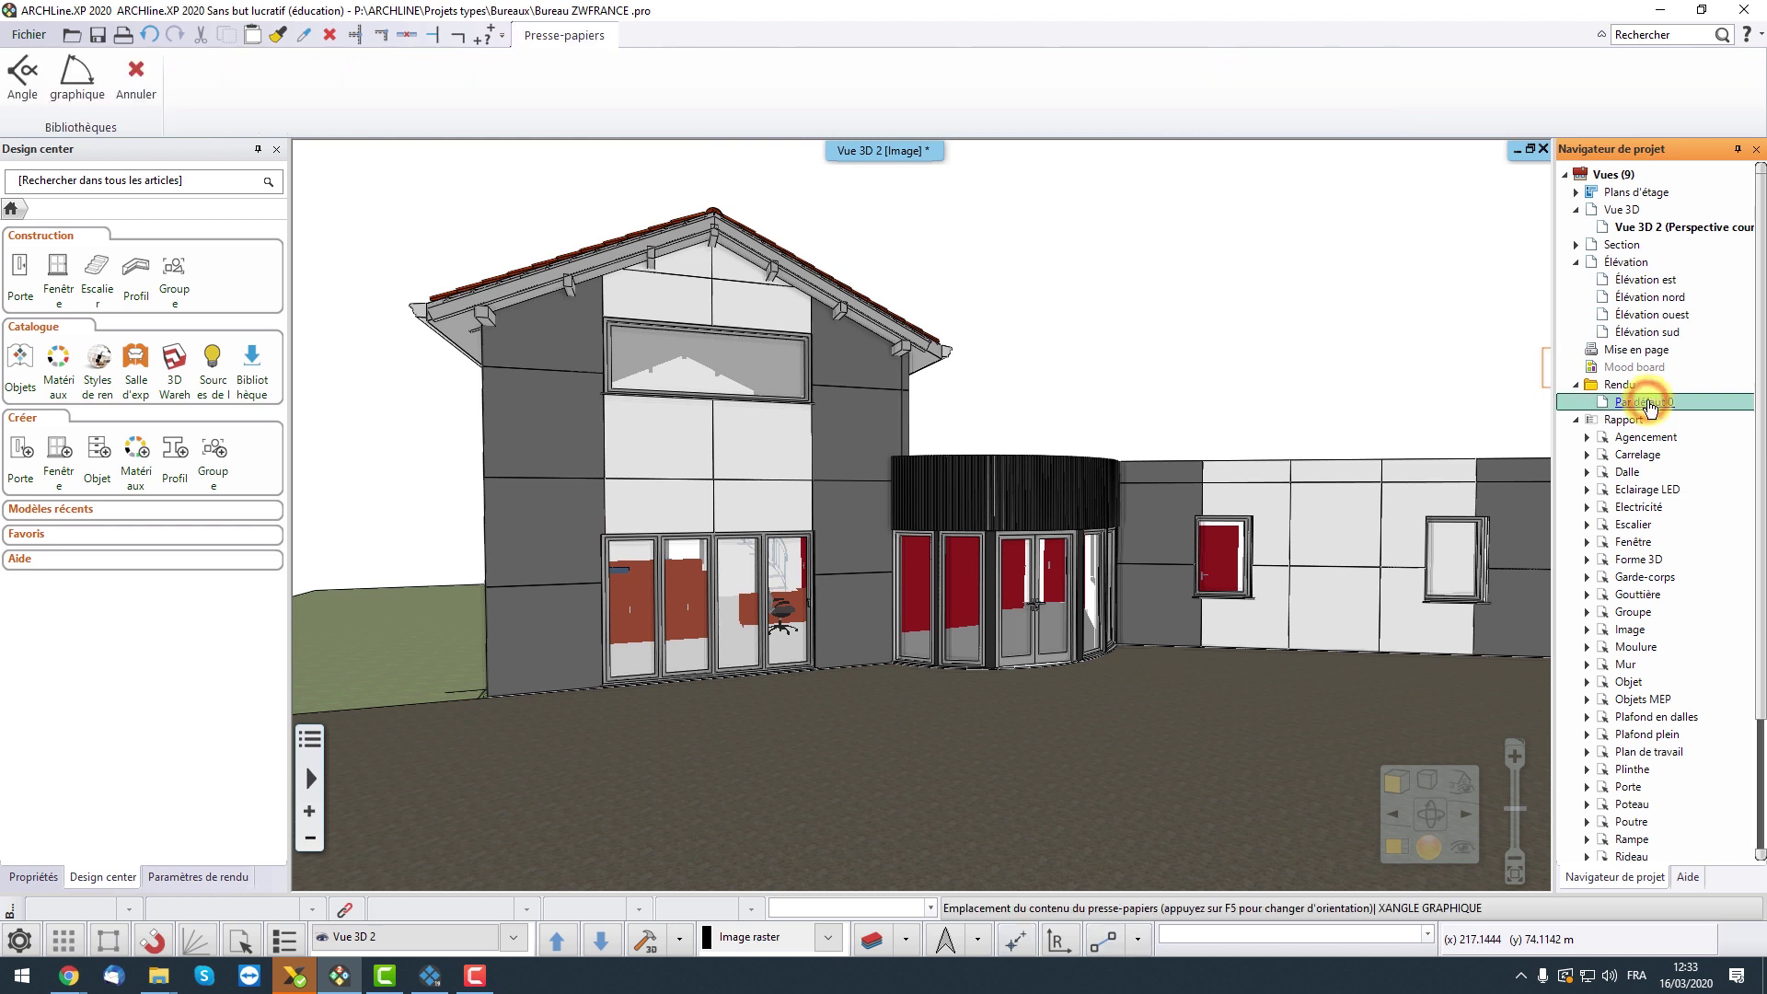
pyautogui.click(1648, 227)
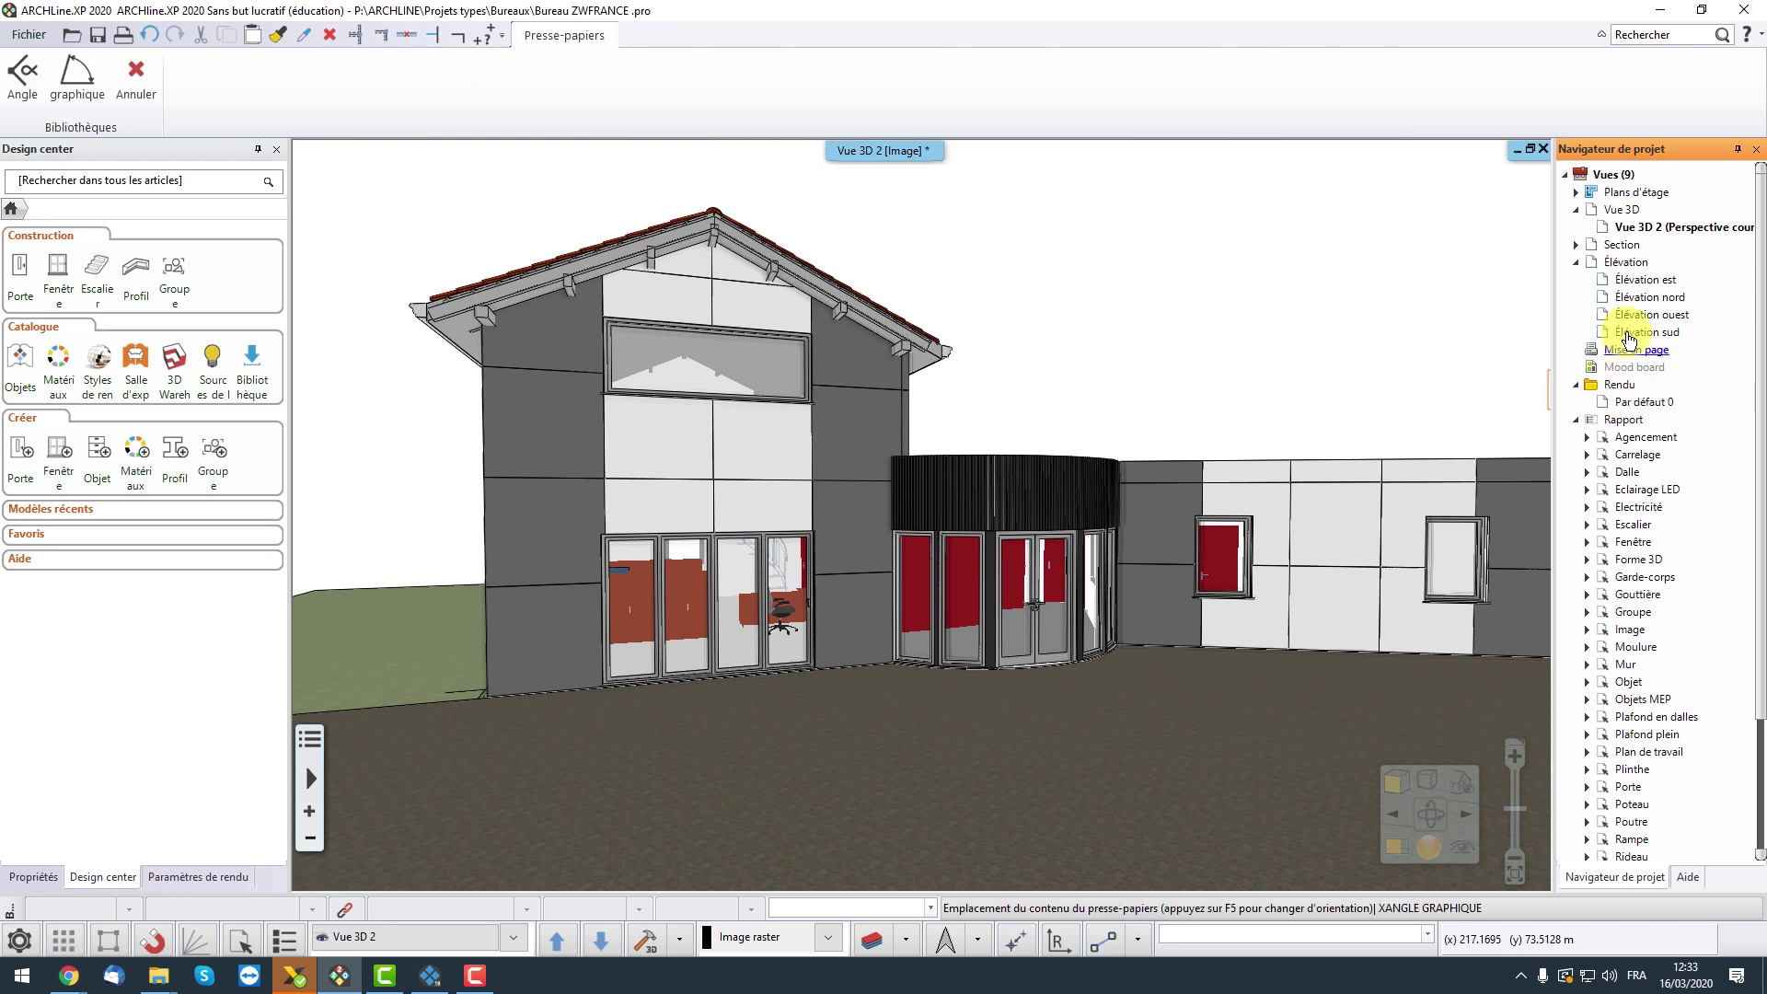
pyautogui.click(1641, 228)
pyautogui.press('Escape')
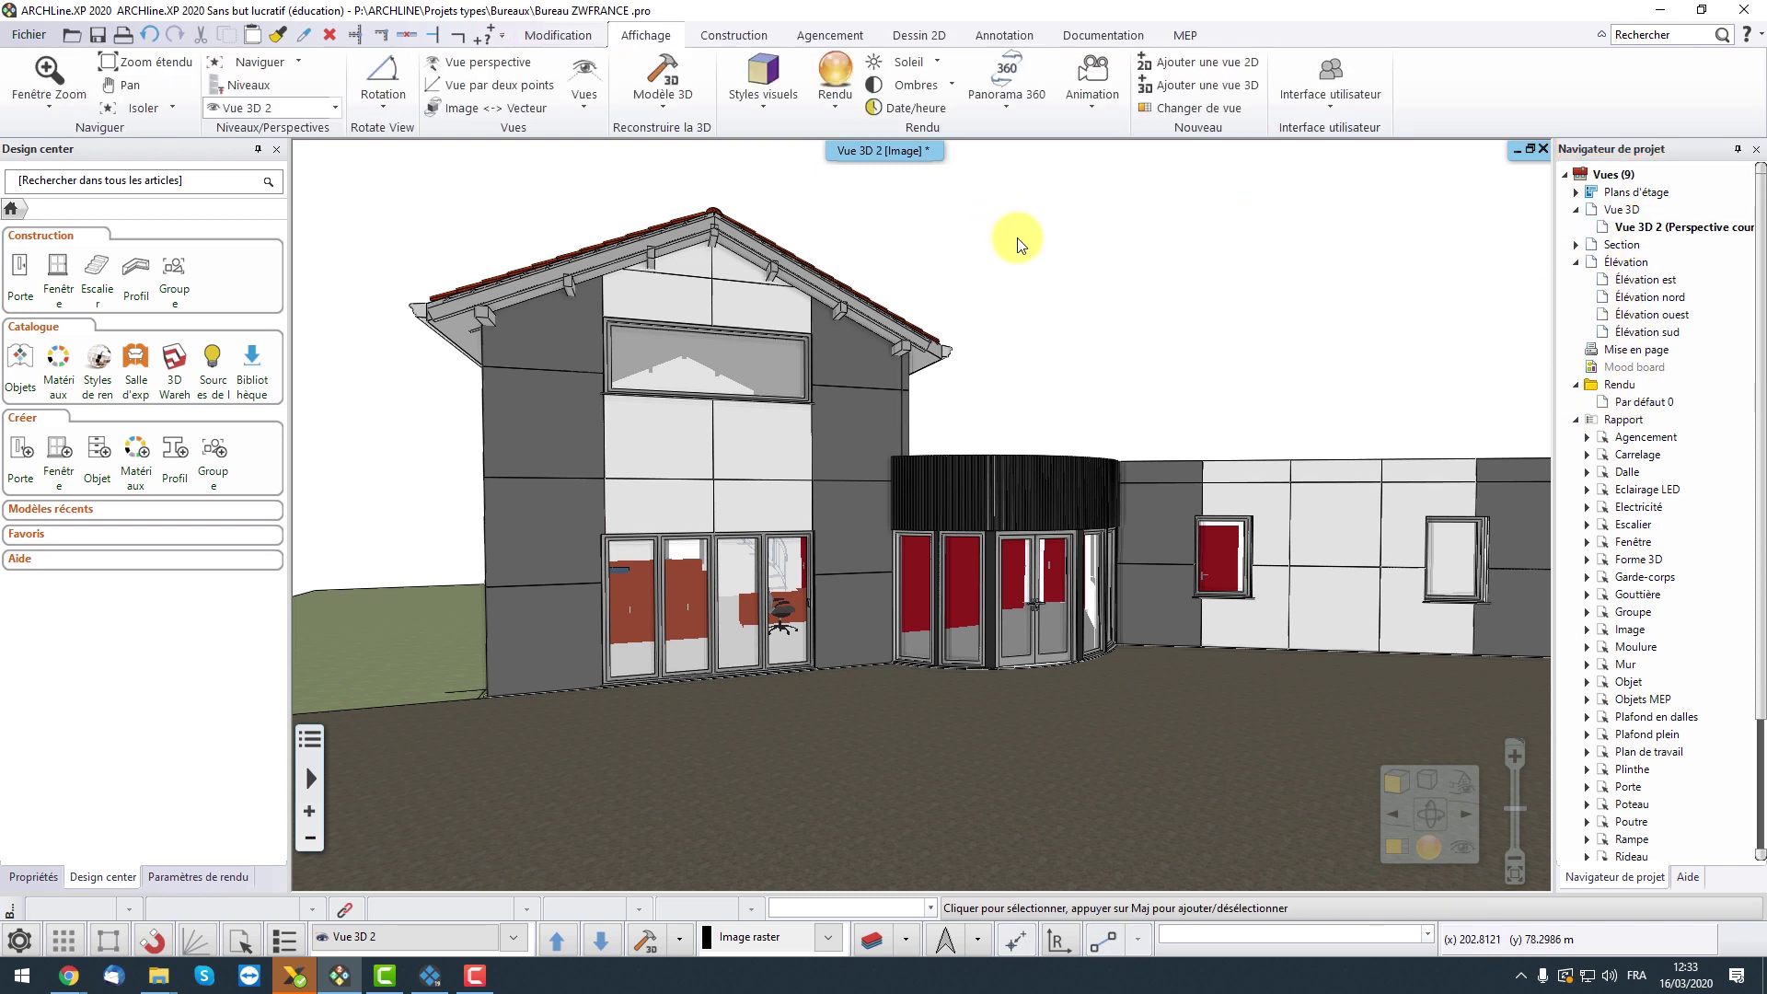
# Launch an integrated real-time render of the current 3D view.
pyautogui.click(834, 97)
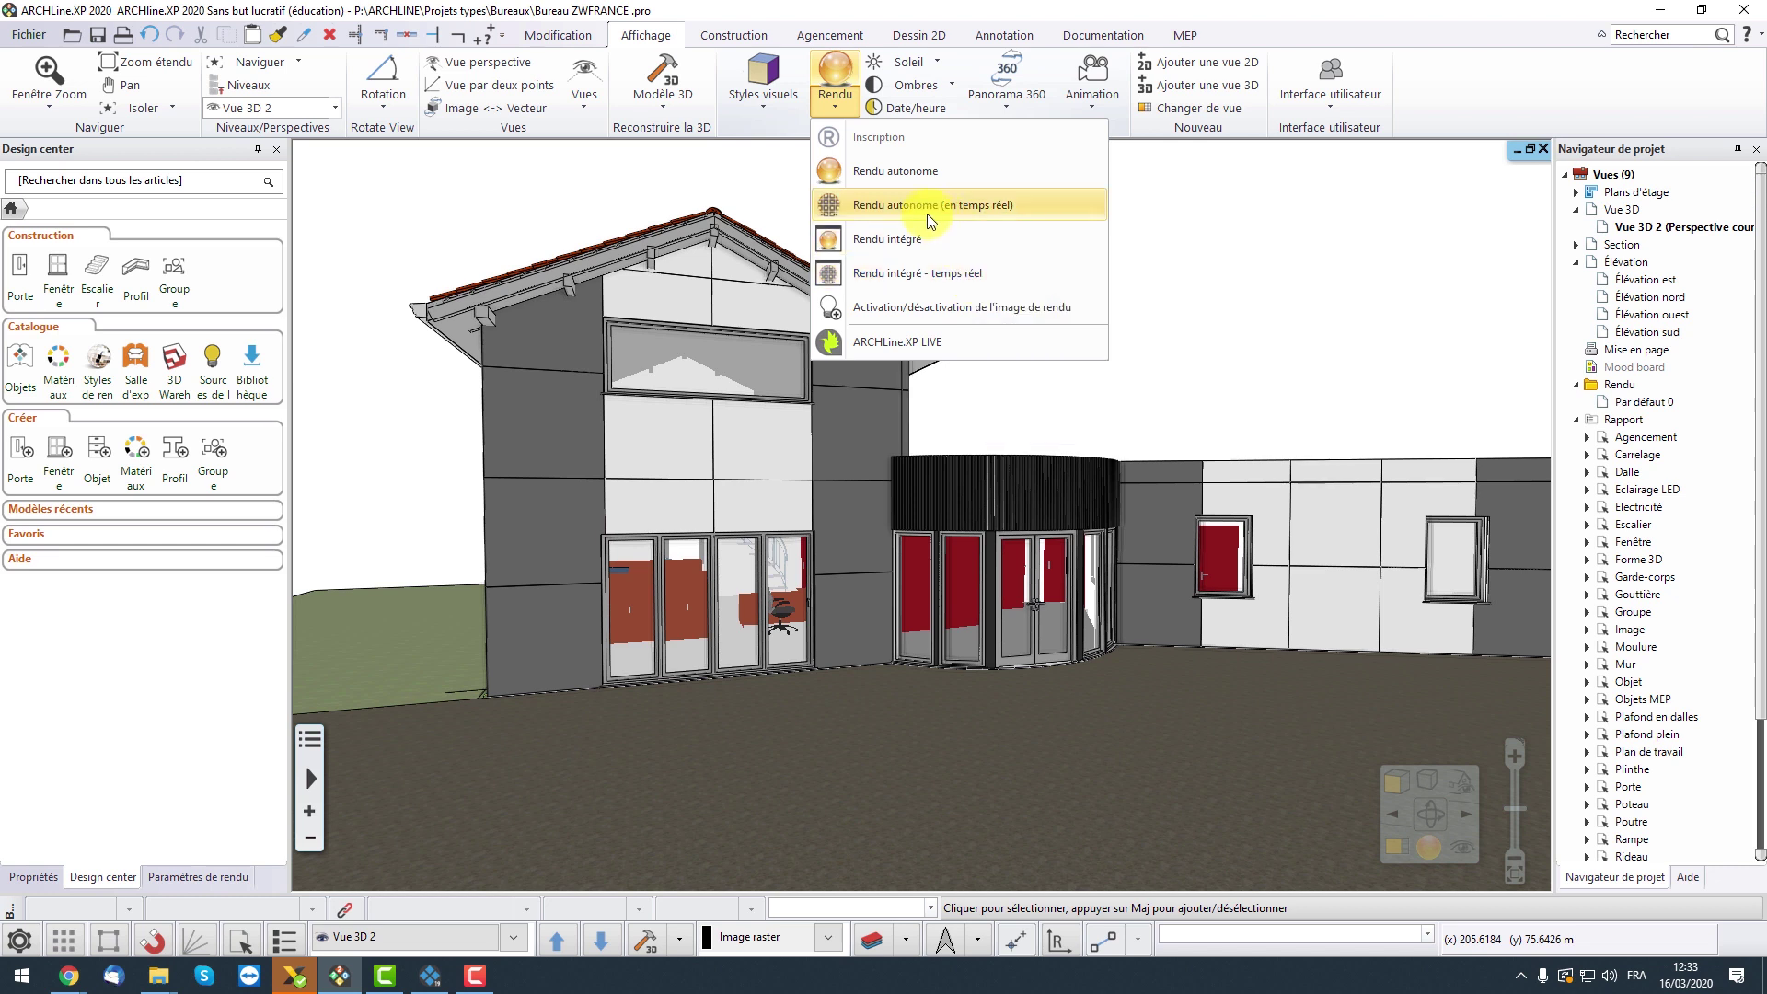
pyautogui.click(970, 276)
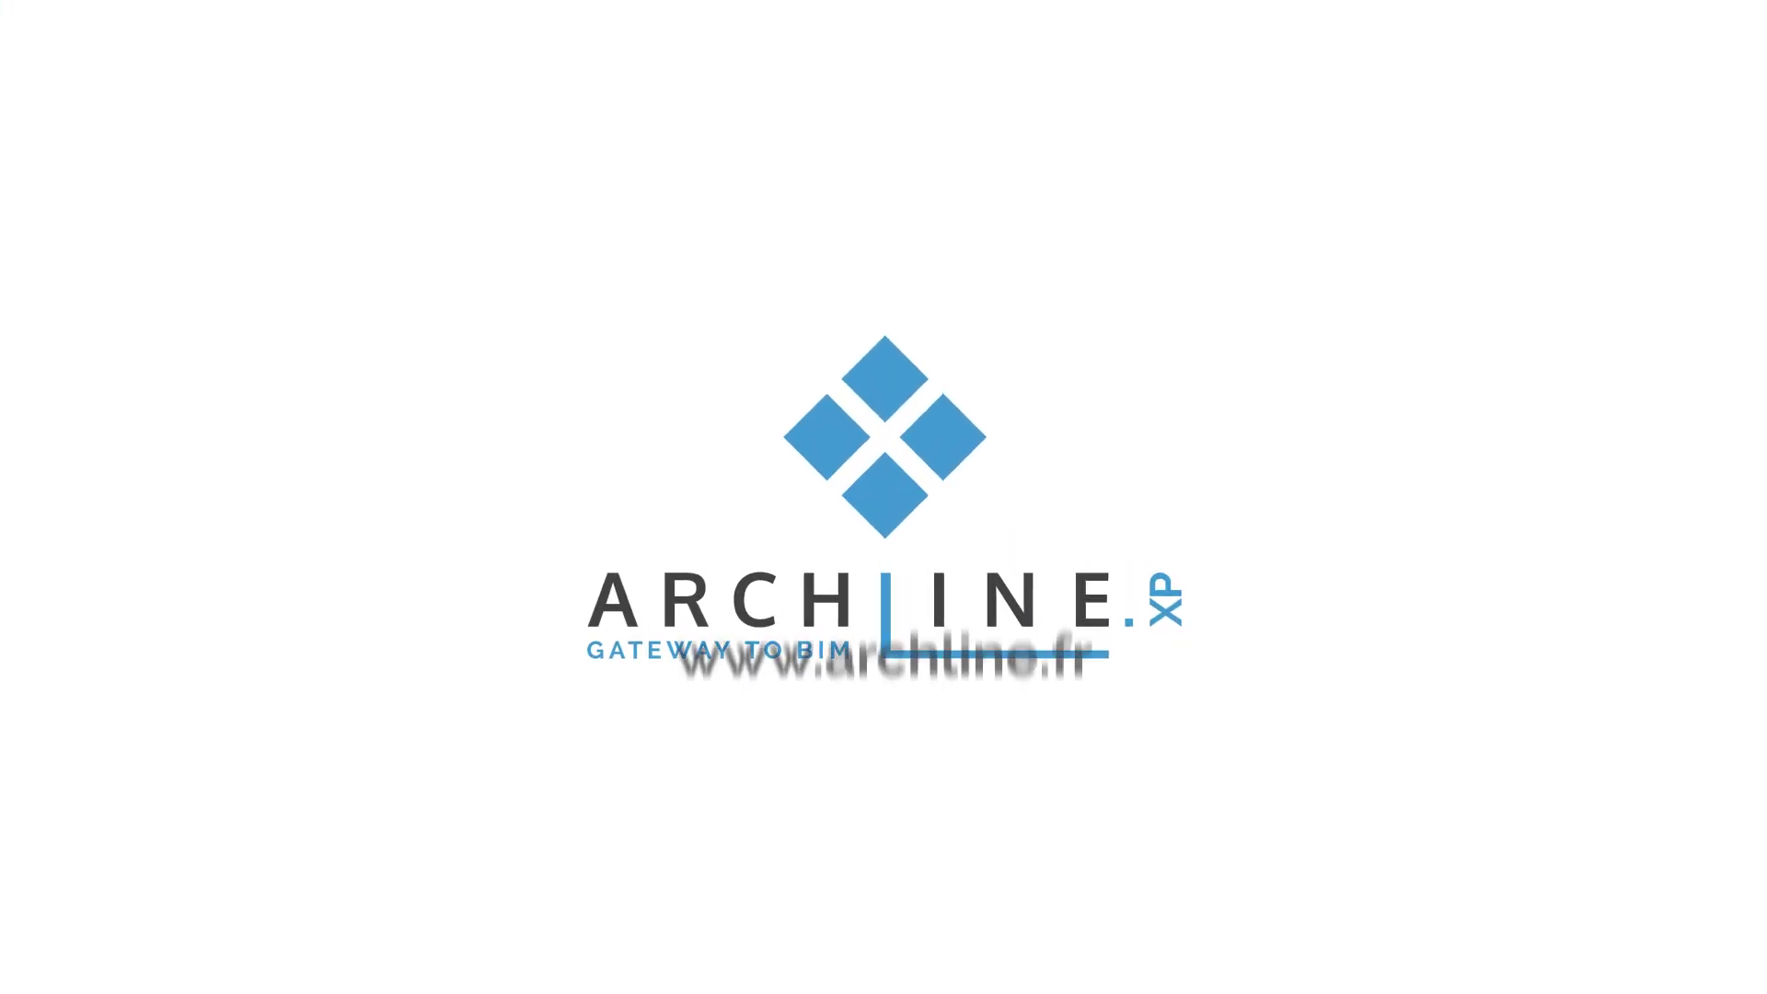